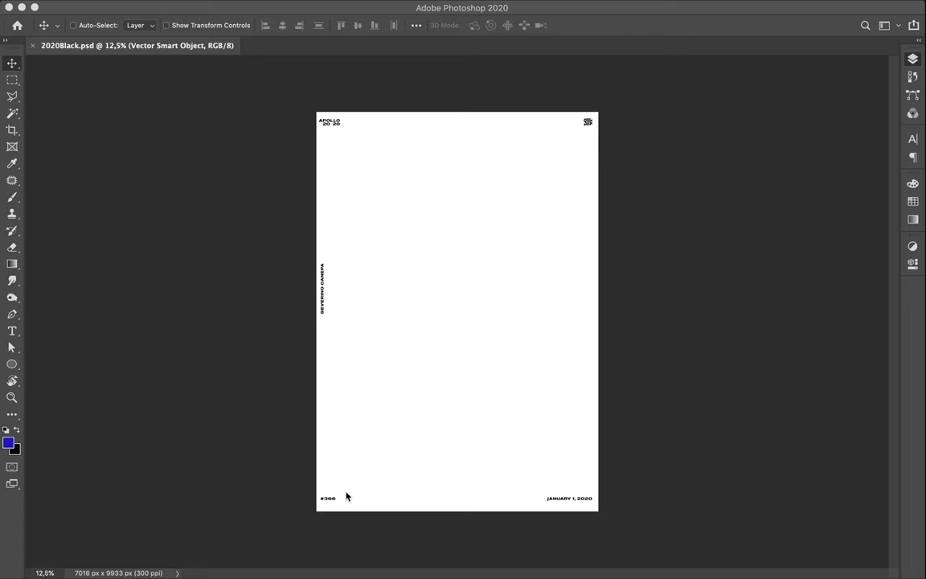
Change the #366 number to #856 and delete the stray Lorem Ipsum placeholder text
{"action": "key", "text": "F7"}
{"action": "scroll", "coordinate": [347, 491], "scroll_direction": "up", "scroll_amount": 2}
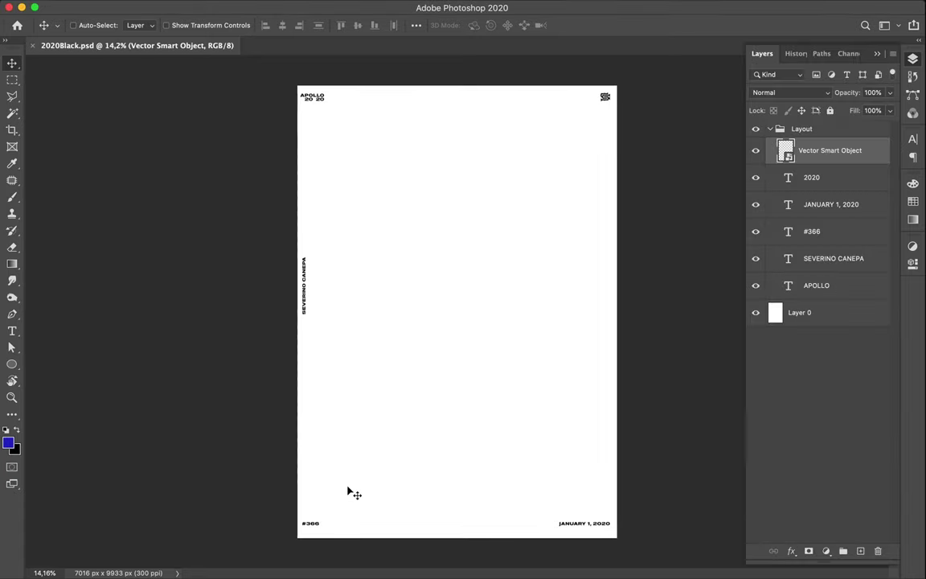
{"action": "scroll", "coordinate": [347, 490], "scroll_direction": "up", "scroll_amount": 2}
{"action": "scroll", "coordinate": [348, 490], "scroll_direction": "up", "scroll_amount": 1}
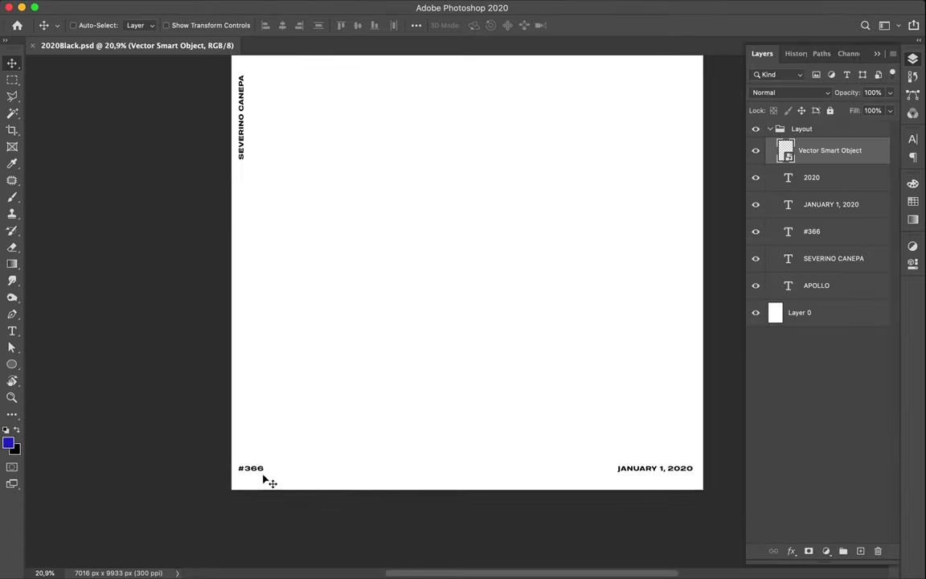
{"action": "key", "text": "t"}
{"action": "left_click", "coordinate": [247, 467]}
{"action": "left_click_drag", "start_coordinate": [247, 467], "coordinate": [275, 466]}
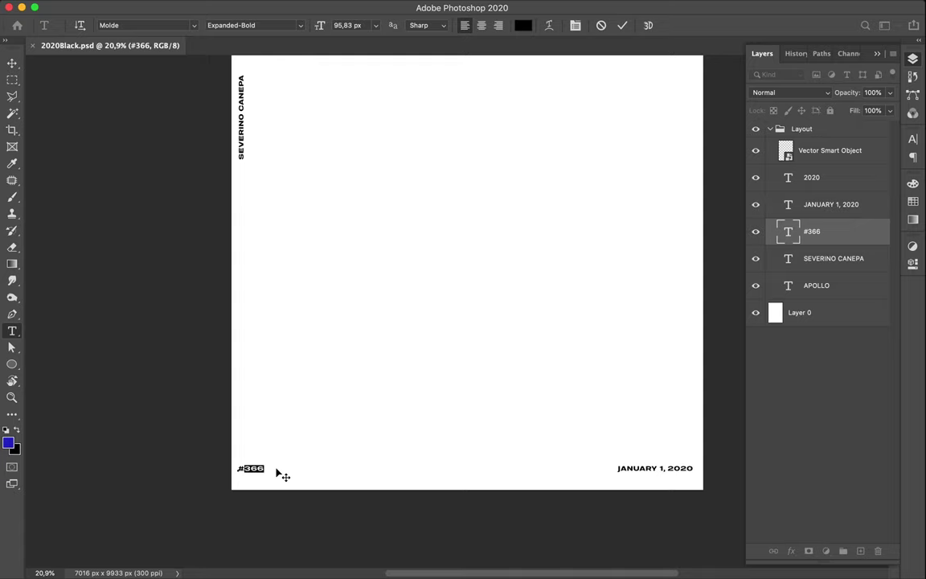
{"action": "type", "text": "85"}
{"action": "type", "text": "6"}
{"action": "left_click", "coordinate": [644, 463]}
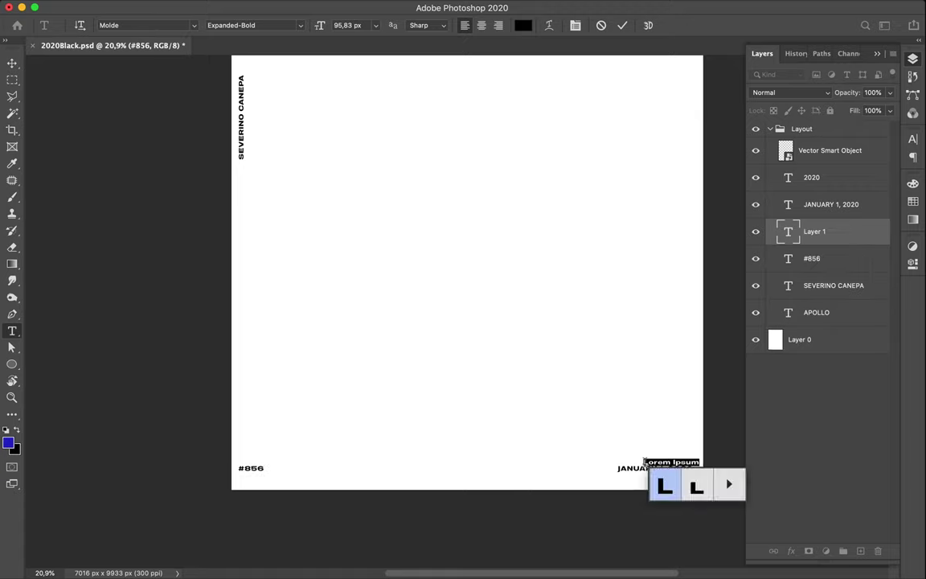
{"action": "left_click", "coordinate": [647, 428]}
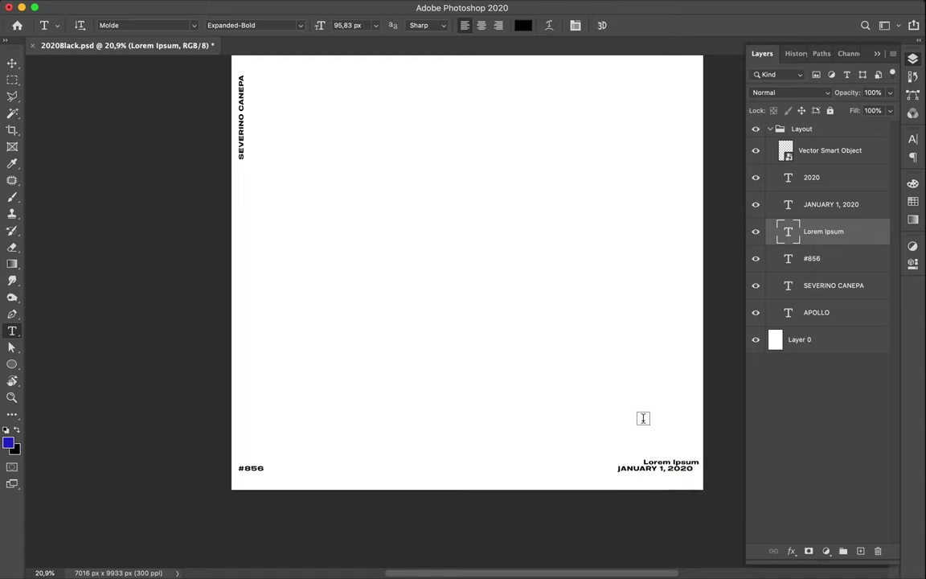
{"action": "key", "text": "Delete"}
Change the date from JANUARY 1 to AUGUST 7, 2020
{"action": "left_click", "coordinate": [635, 469]}
{"action": "double_click", "coordinate": [635, 469]}
{"action": "type", "text": "AUGUST"}
{"action": "key", "text": "Right"}
{"action": "key", "text": "Right"}
{"action": "key", "text": "BackSpace"}
{"action": "type", "text": "7"}
{"action": "key", "text": "Escape"}
Delete the separate 2020 text layer and extend the heading to APOLLO 2020
{"action": "scroll", "coordinate": [635, 469], "scroll_direction": "up", "scroll_amount": 5}
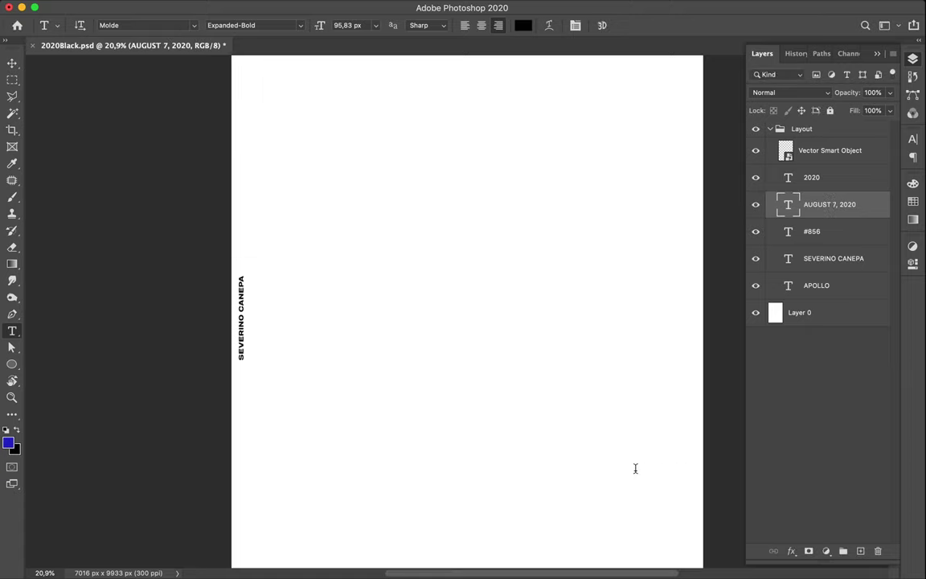
{"action": "scroll", "coordinate": [618, 330], "scroll_direction": "up", "scroll_amount": 3}
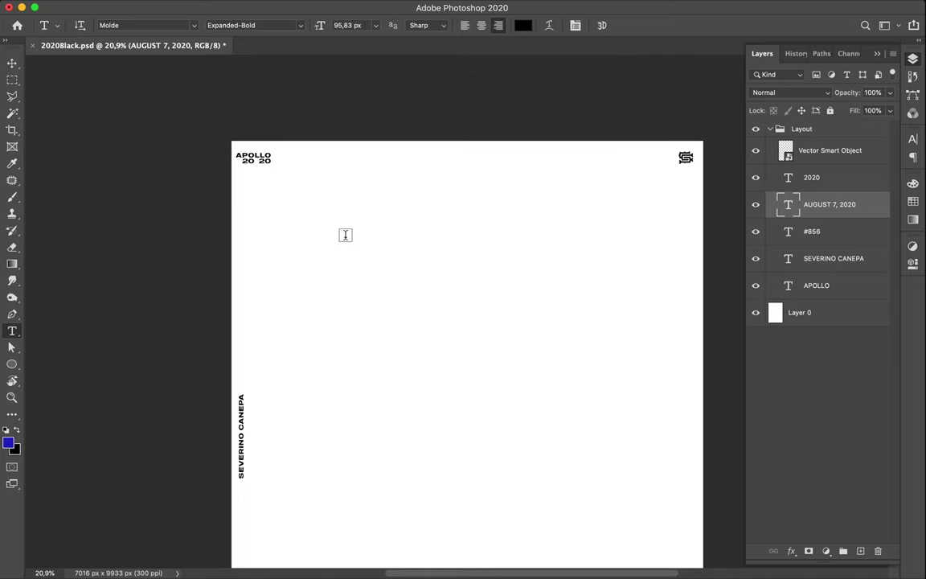
{"action": "key", "text": "v"}
{"action": "left_click", "coordinate": [252, 163]}
{"action": "key", "text": "Delete"}
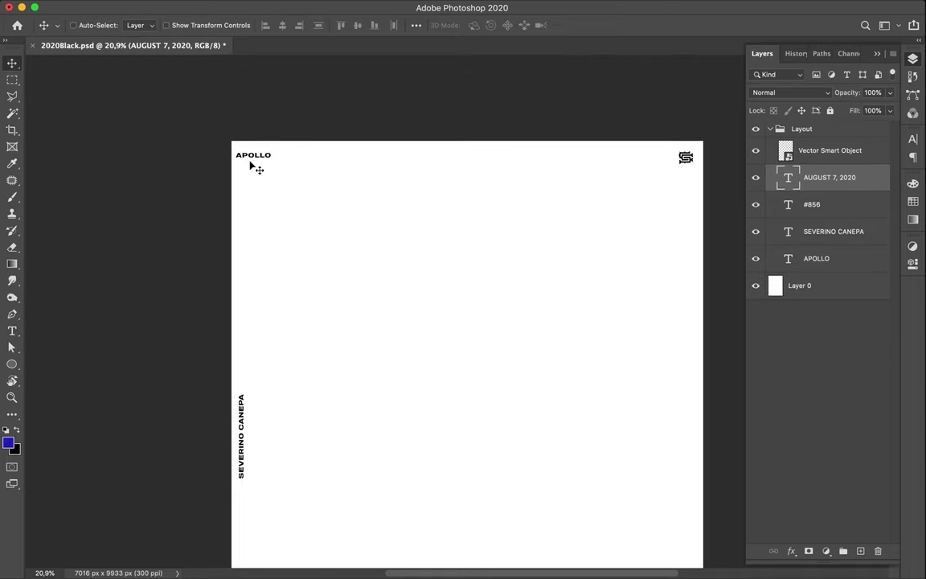
{"action": "key", "text": "t"}
{"action": "left_click", "coordinate": [272, 155]}
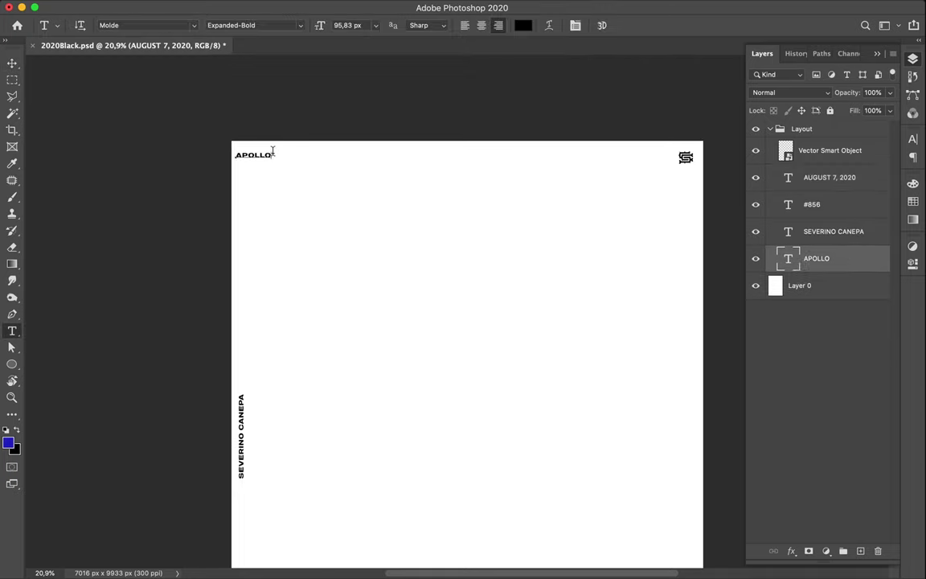
{"action": "type", "text": " 2020"}
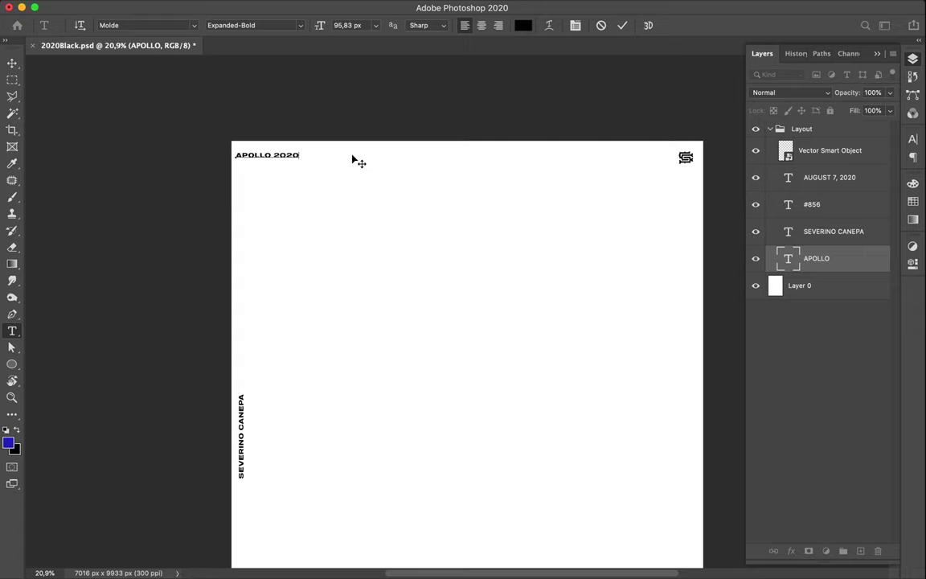
{"action": "key", "text": "Escape"}
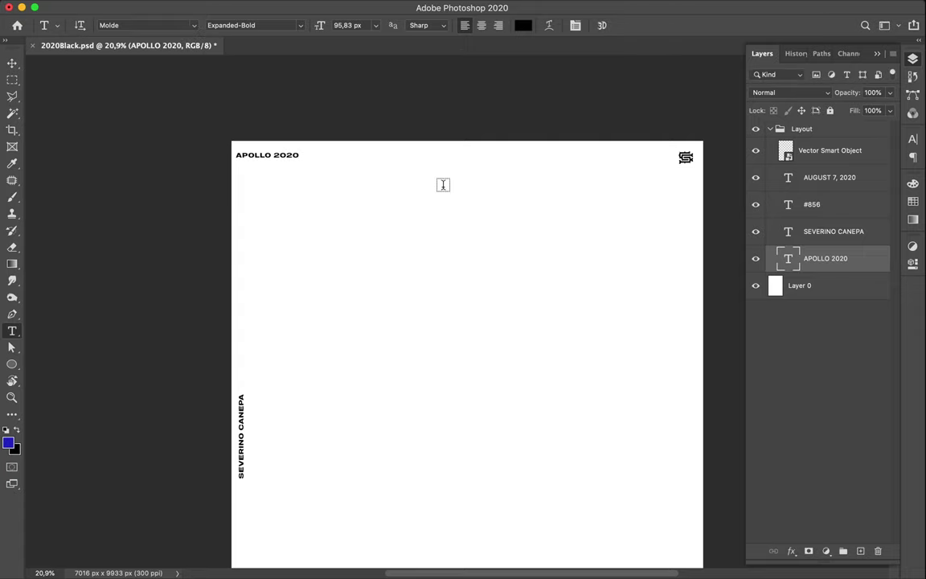
Fit the whole poster in the window and briefly reveal the desktop holding the brain image
{"action": "scroll", "coordinate": [440, 184], "scroll_direction": "down", "scroll_amount": 1}
{"action": "key", "text": "v"}
{"action": "scroll", "coordinate": [443, 193], "scroll_direction": "down", "scroll_amount": 5}
{"action": "scroll", "coordinate": [443, 193], "scroll_direction": "up", "scroll_amount": 1}
{"action": "key", "text": "ctrl+0"}
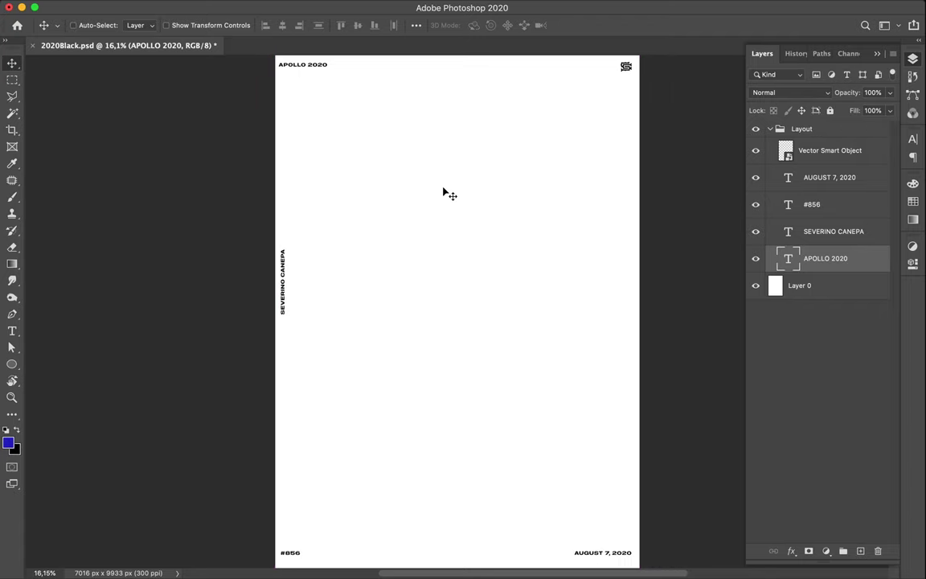
{"action": "key", "text": "F11"}
{"action": "key", "text": "F11"}
Bring Gold-Brain-Top-View.png into Photoshop and drop it onto the 2020Black.psd poster
{"action": "left_click_drag", "start_coordinate": [719, 185], "coordinate": [471, 291]}
{"action": "key", "text": "F11"}
{"action": "key", "text": "F11"}
{"action": "left_click_drag", "start_coordinate": [381, 563], "coordinate": [426, 568]}
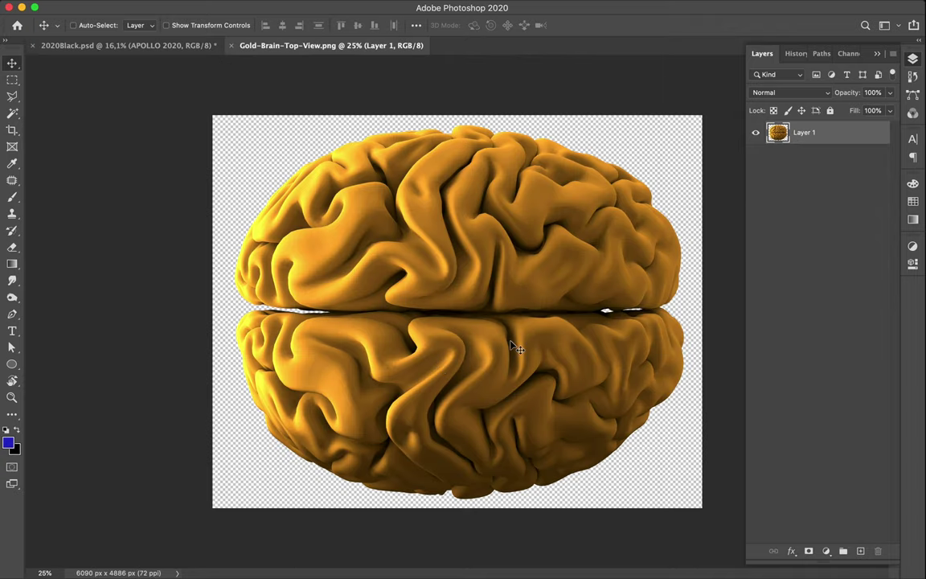
{"action": "left_click_drag", "start_coordinate": [511, 340], "coordinate": [406, 274]}
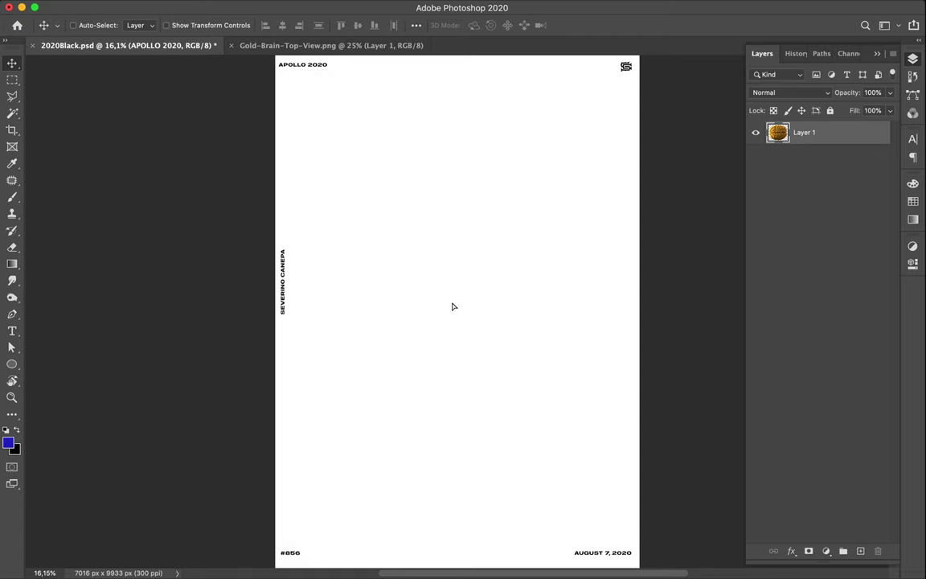
{"action": "left_click_drag", "start_coordinate": [407, 277], "coordinate": [453, 307]}
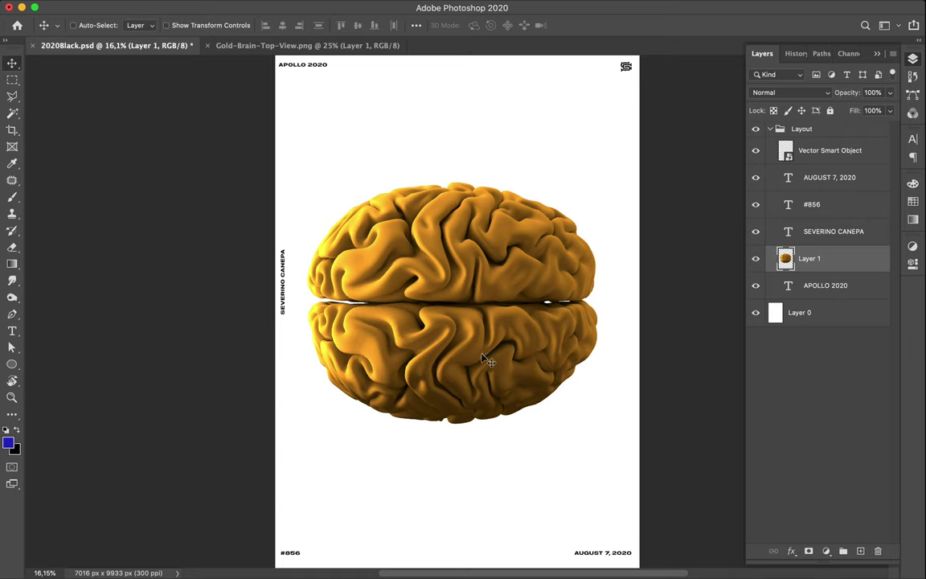
{"action": "key", "text": "super"}
Rotate the brain to -45° and centre it vertically on the poster
{"action": "key", "text": "super+t"}
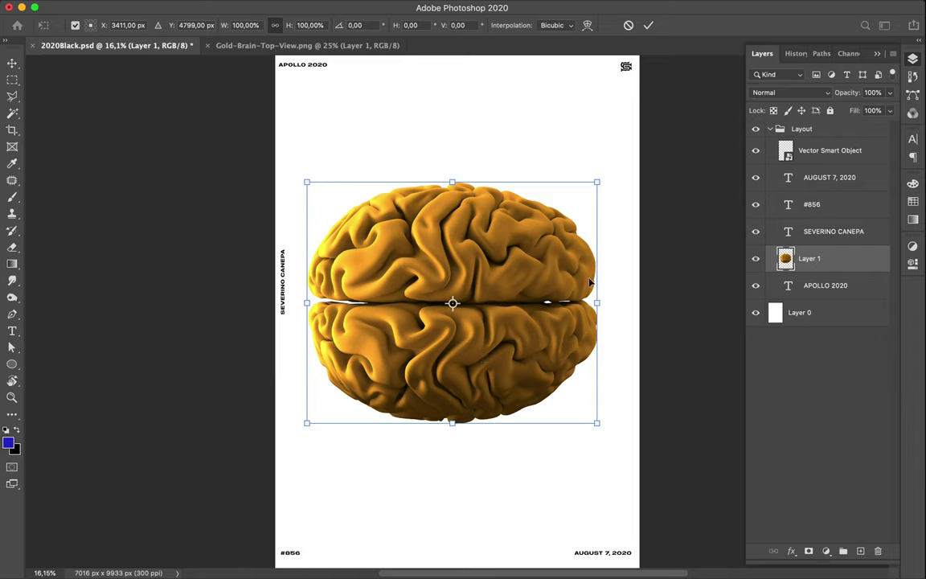
{"action": "left_click_drag", "start_coordinate": [608, 176], "coordinate": [350, 210]}
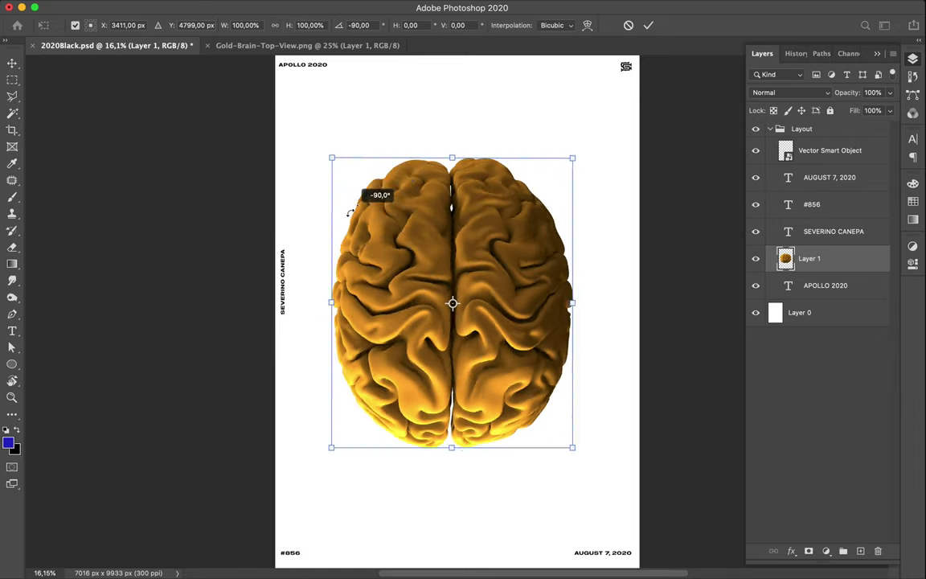
{"action": "left_click_drag", "start_coordinate": [351, 210], "coordinate": [327, 179]}
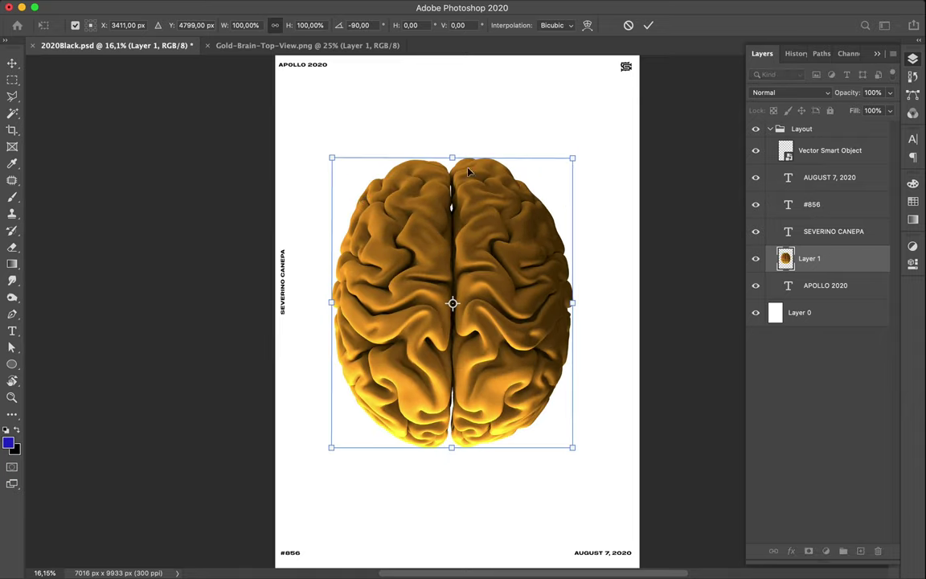
{"action": "left_click_drag", "start_coordinate": [562, 153], "coordinate": [575, 173]}
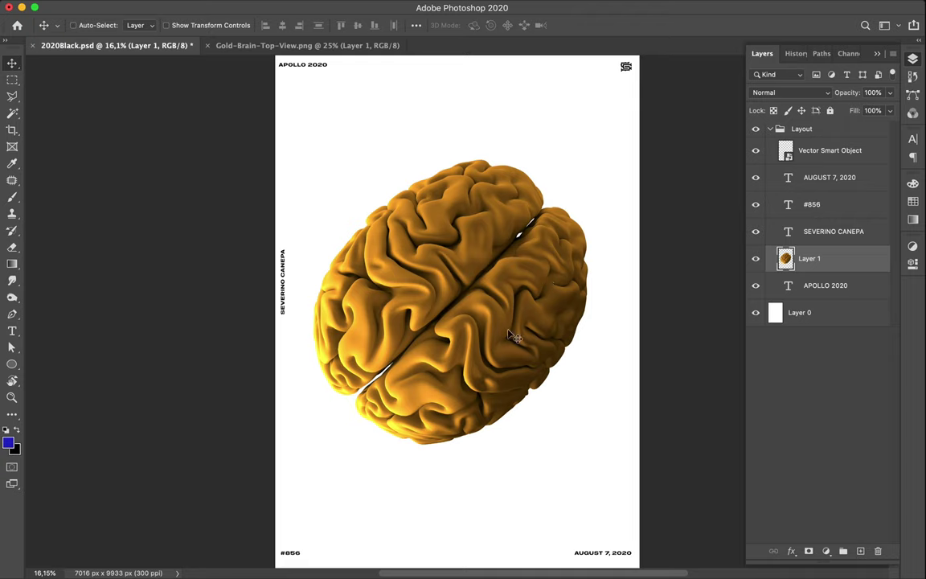
{"action": "mouse_move", "coordinate": [495, 332]}
{"action": "left_mouse_down"}
{"action": "mouse_move", "coordinate": [509, 338]}
{"action": "mouse_move", "coordinate": [497, 334]}
{"action": "left_mouse_up"}
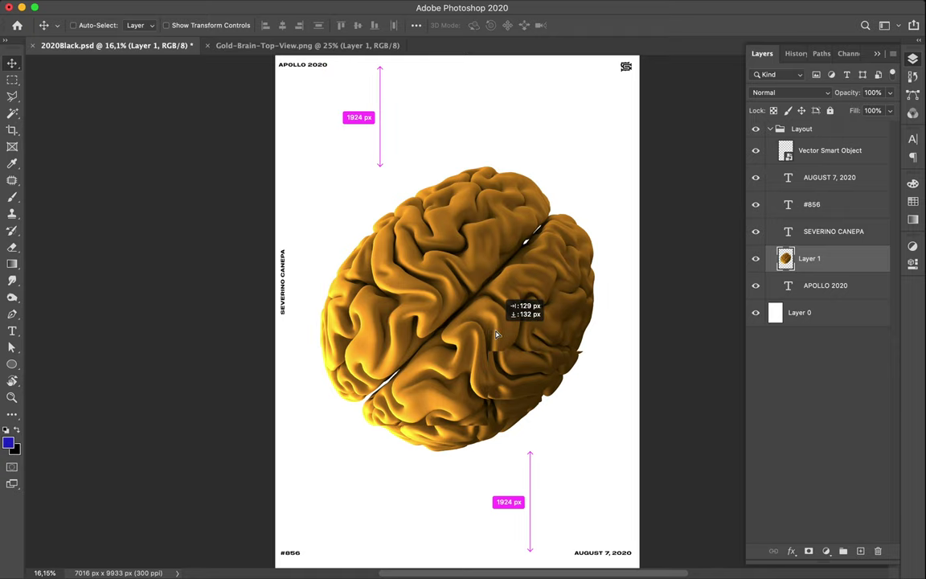
{"action": "left_click_drag", "start_coordinate": [496, 333], "coordinate": [498, 333]}
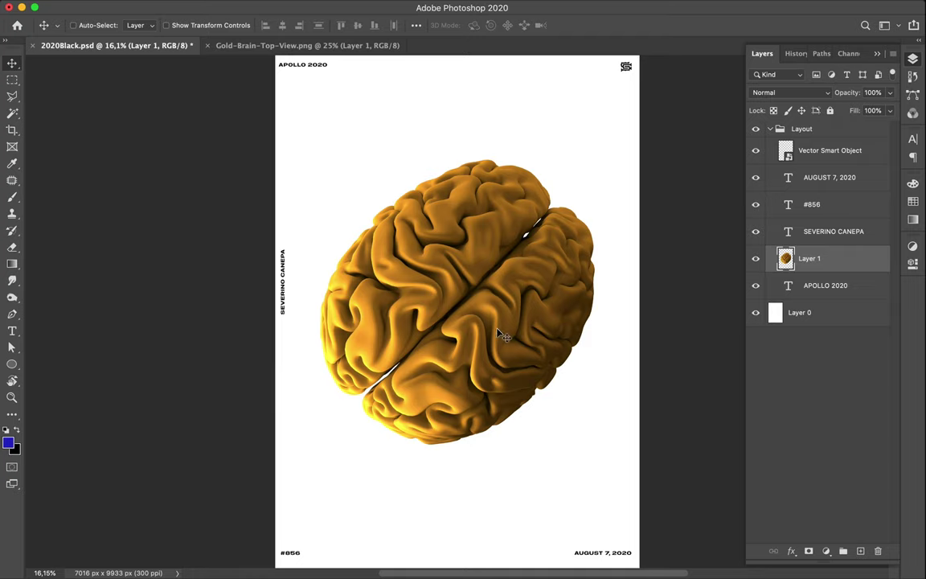
Move the brain layer below APOLLO 2020, just above the white background
{"action": "left_click_drag", "start_coordinate": [814, 268], "coordinate": [812, 304]}
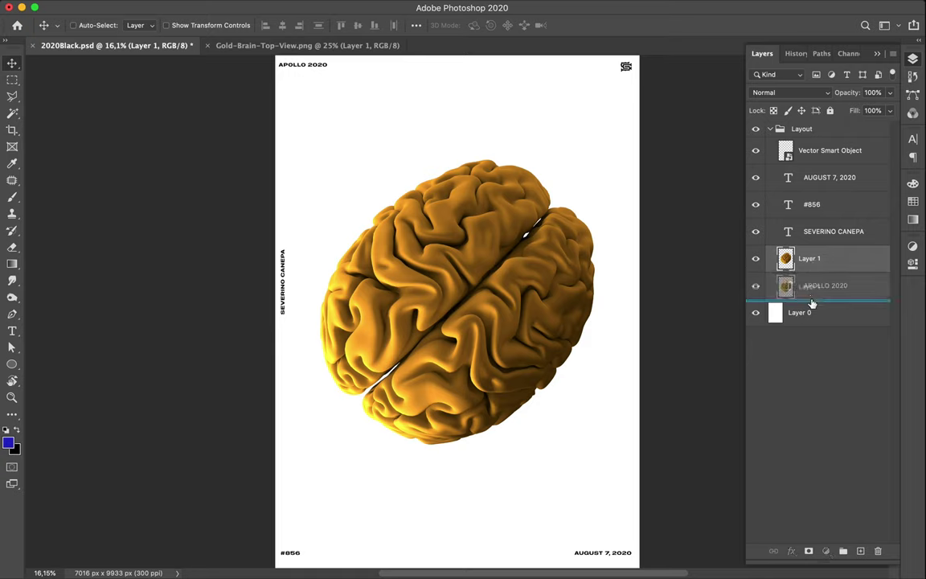
{"action": "left_click_drag", "start_coordinate": [812, 303], "coordinate": [812, 304]}
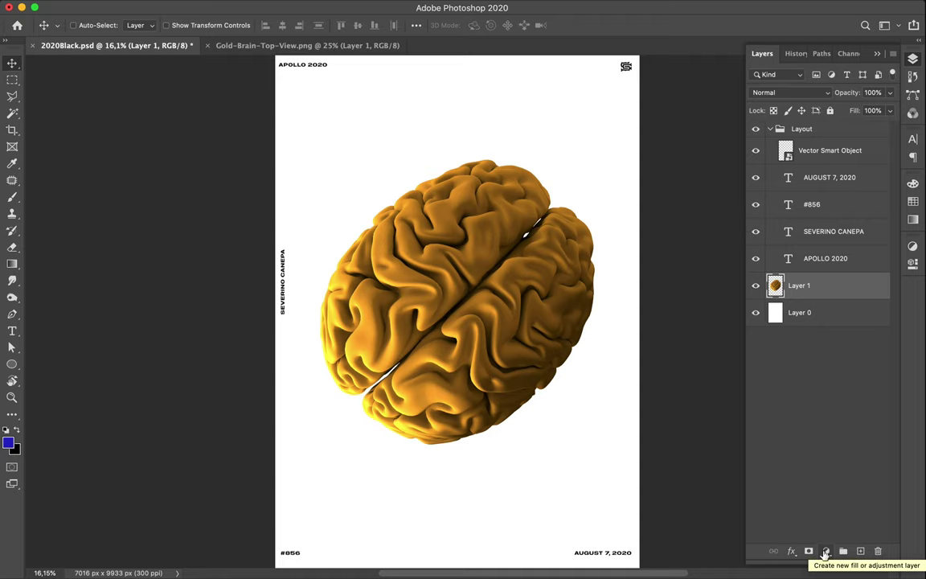
{"action": "left_click", "coordinate": [826, 551]}
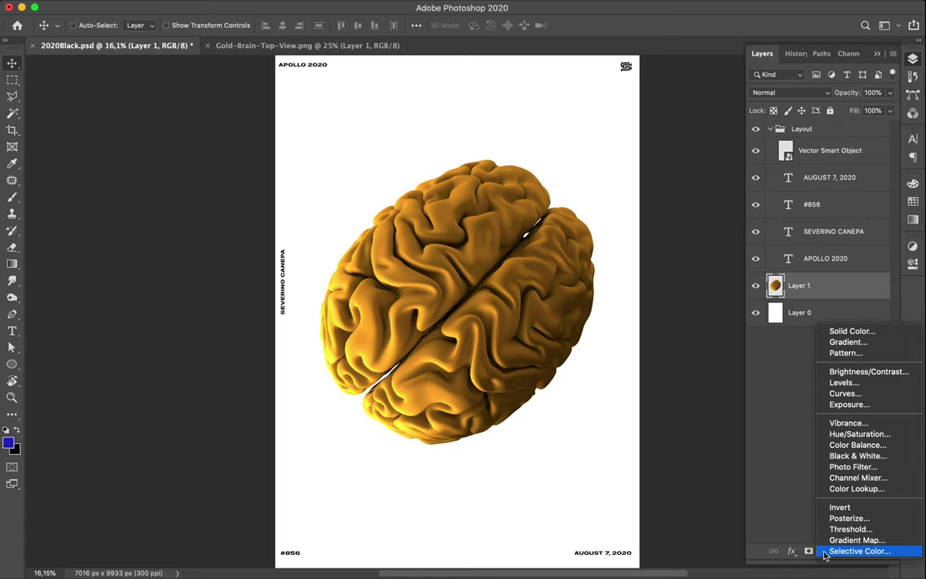
Add a Levels adjustment with input black 12 and white 250
{"action": "left_click", "coordinate": [836, 383]}
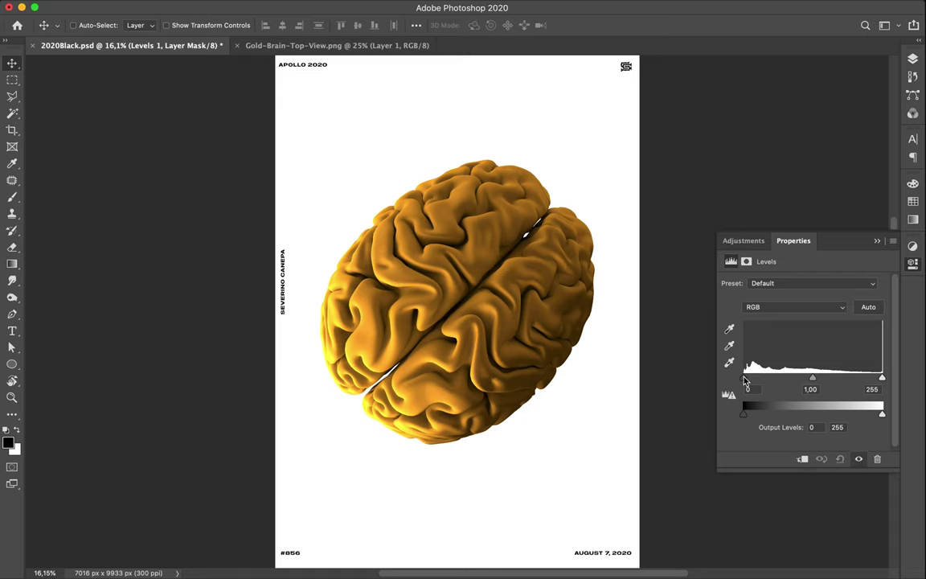
{"action": "left_click_drag", "start_coordinate": [746, 381], "coordinate": [751, 382]}
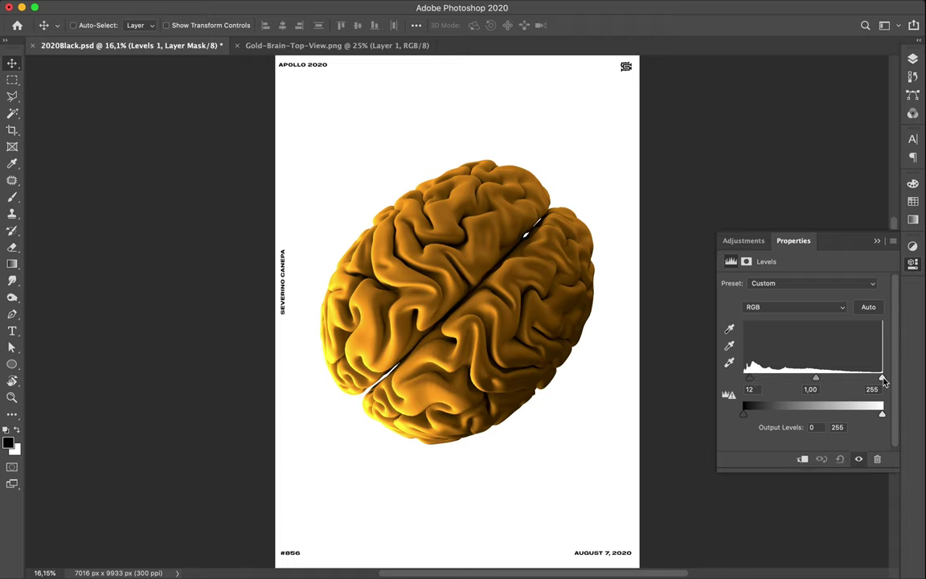
{"action": "left_click_drag", "start_coordinate": [883, 381], "coordinate": [878, 380]}
{"action": "left_click_drag", "start_coordinate": [878, 380], "coordinate": [881, 380]}
Clip the Levels adjustment to the brain layer and merge the two into one layer
{"action": "left_click", "coordinate": [912, 60]}
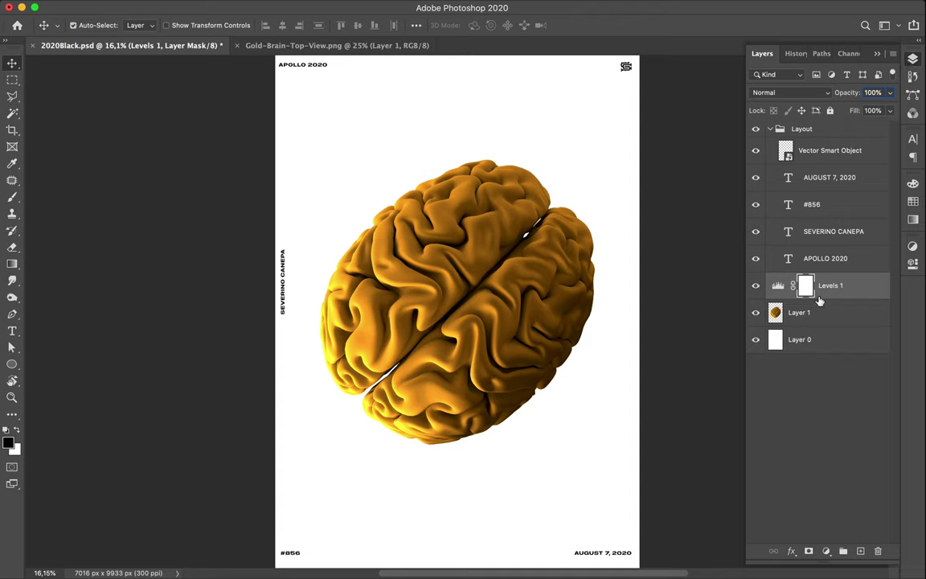
{"action": "key", "text": "ctrl"}
{"action": "left_click_drag", "start_coordinate": [818, 302], "coordinate": [818, 294]}
{"action": "left_click", "coordinate": [821, 299], "text": "alt"}
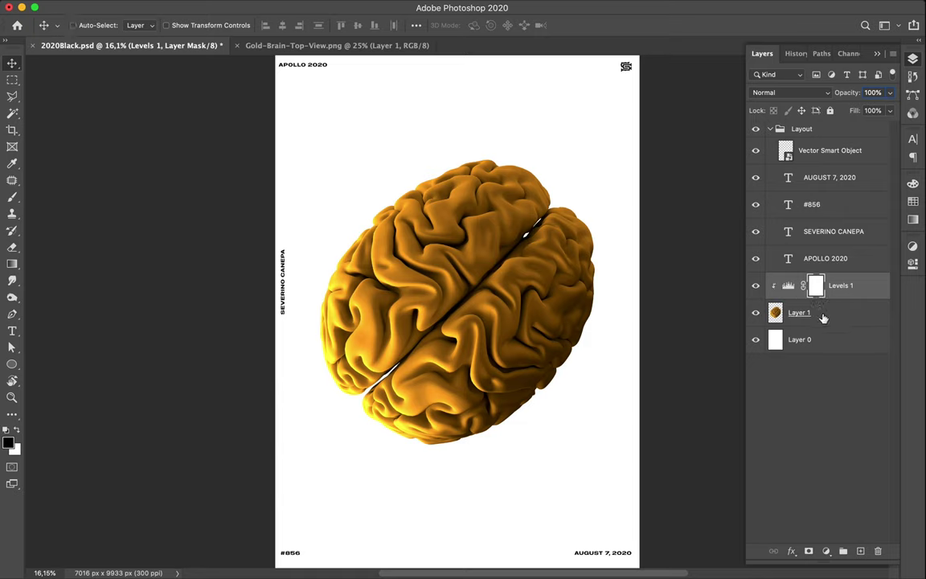
{"action": "left_click", "coordinate": [823, 318], "text": "shift"}
{"action": "key", "text": "ctrl+e"}
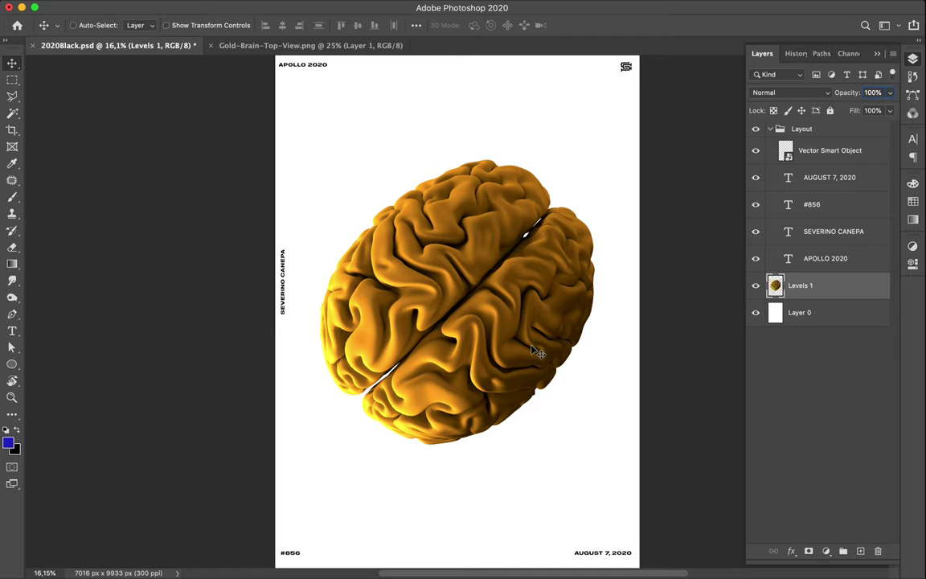
{"action": "key", "text": "ctrl"}
{"action": "left_click", "coordinate": [285, 257]}
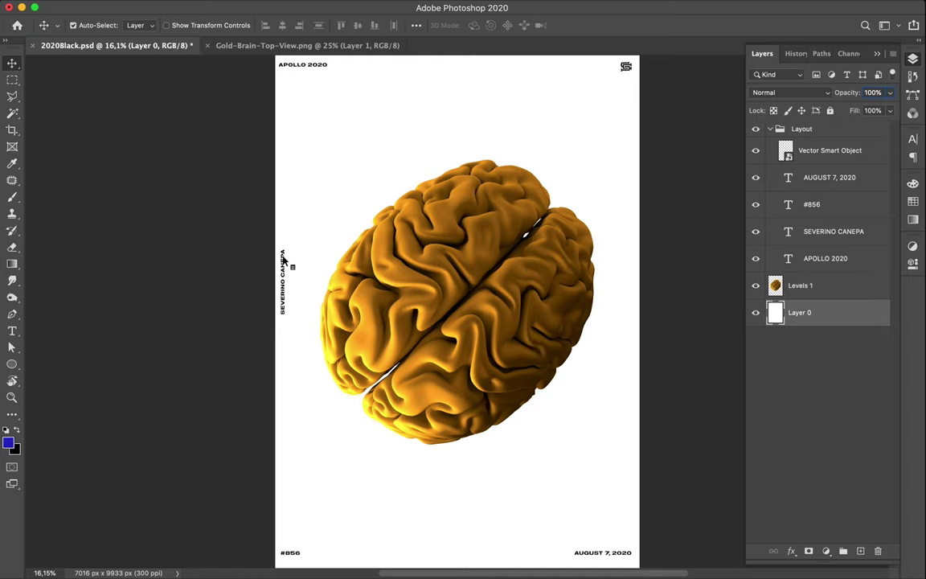
{"action": "left_click", "coordinate": [290, 550], "text": "shift"}
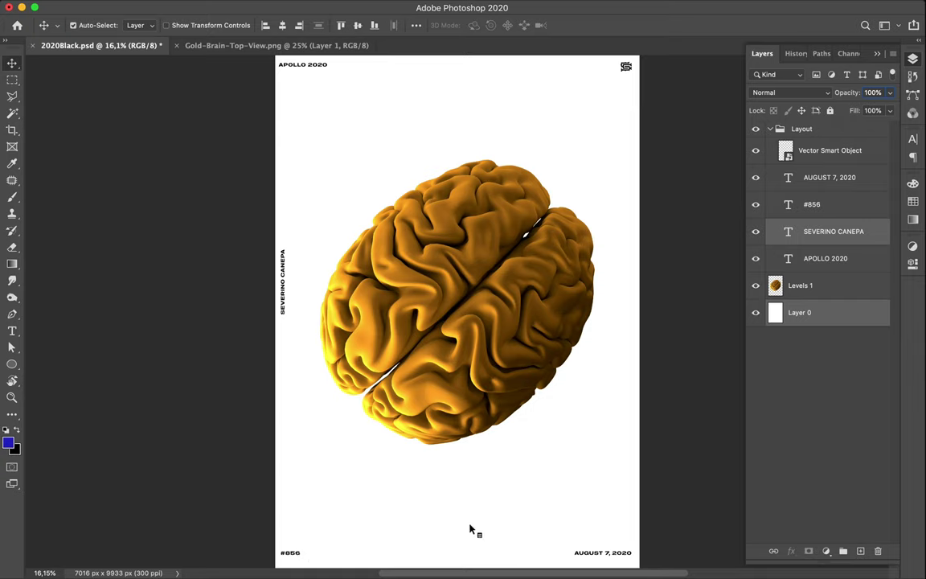
{"action": "left_click", "coordinate": [812, 204], "text": "shift"}
{"action": "left_click", "coordinate": [828, 178], "text": "shift"}
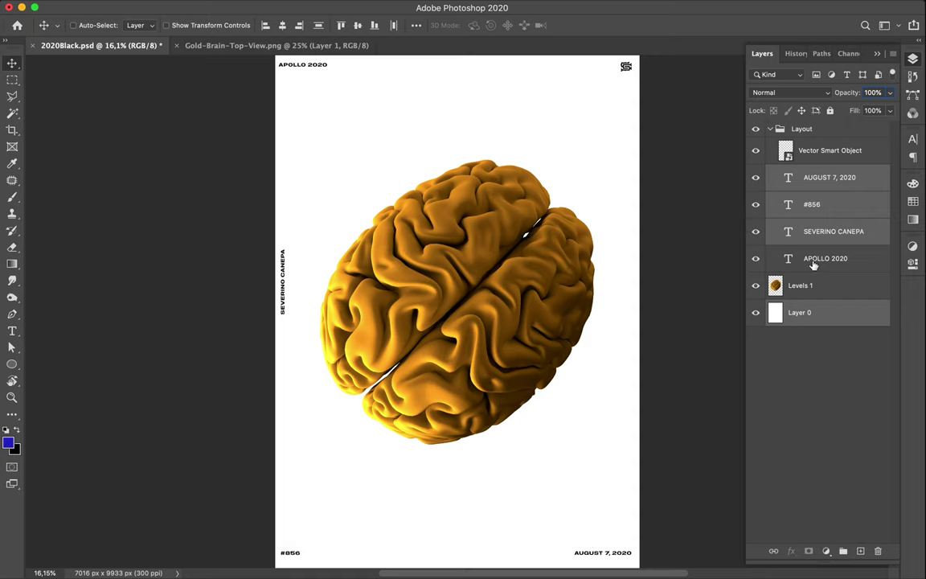
{"action": "key", "text": "ctrl+z"}
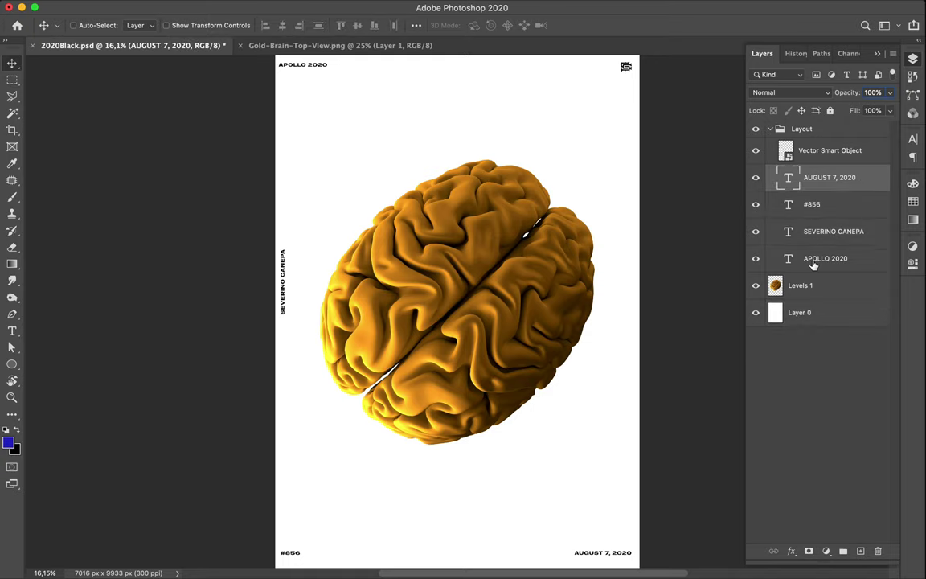
{"action": "left_click", "coordinate": [813, 266], "text": "shift"}
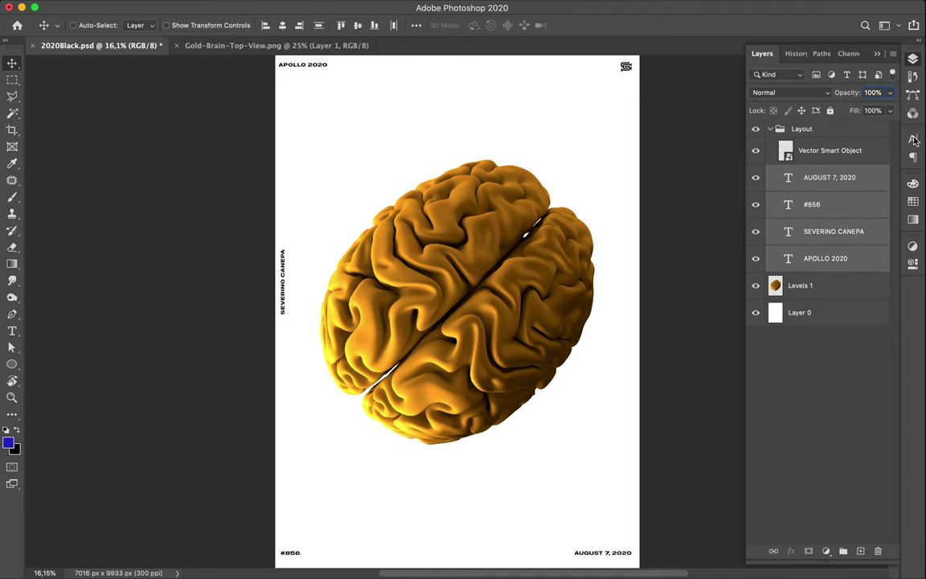
{"action": "double_click", "coordinate": [826, 258]}
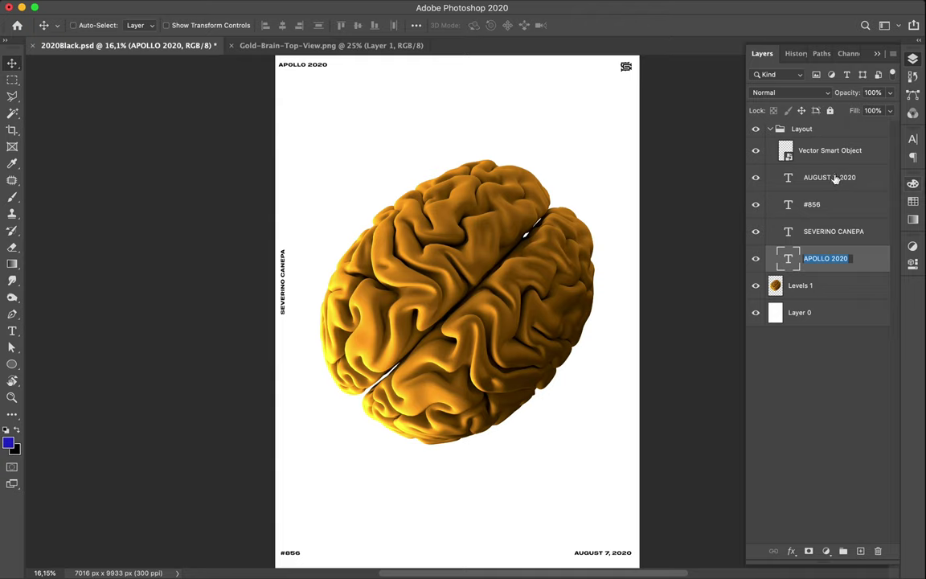
{"action": "key", "text": "Return"}
{"action": "left_click", "coordinate": [871, 184], "text": "shift"}
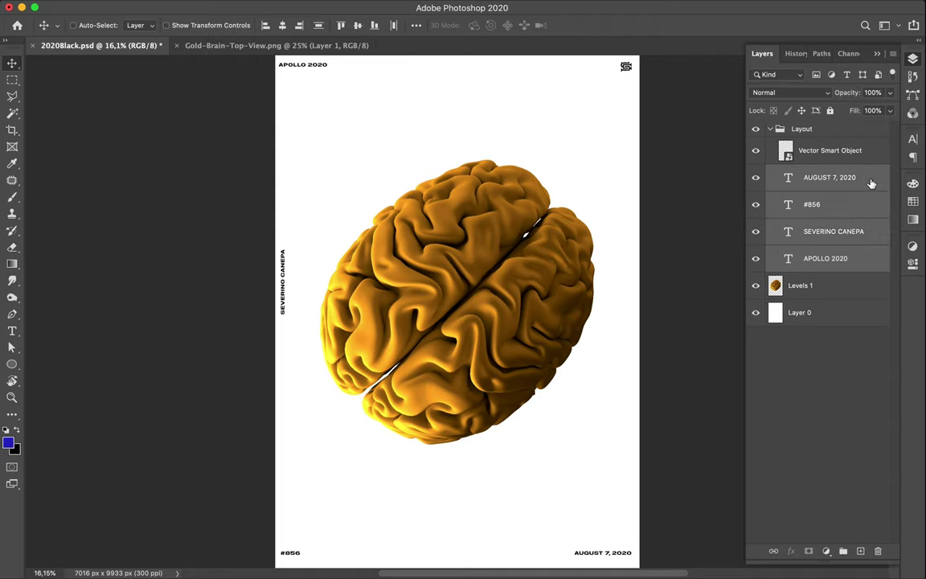
Fill the selected text layers with a blue foreground colour from the Swatches panel
{"action": "left_click", "coordinate": [914, 204]}
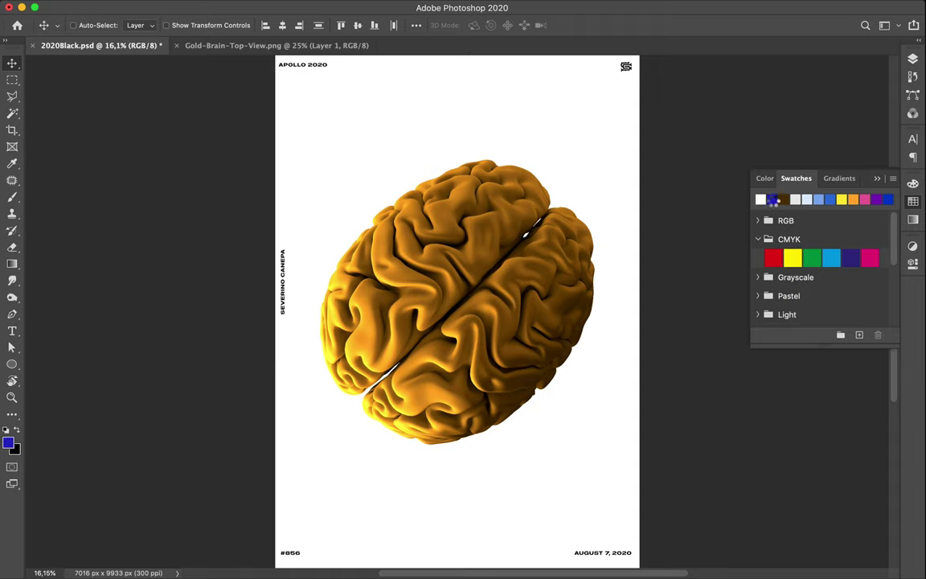
{"action": "left_click_drag", "start_coordinate": [772, 200], "coordinate": [761, 200]}
{"action": "key", "text": "alt+BackSpace"}
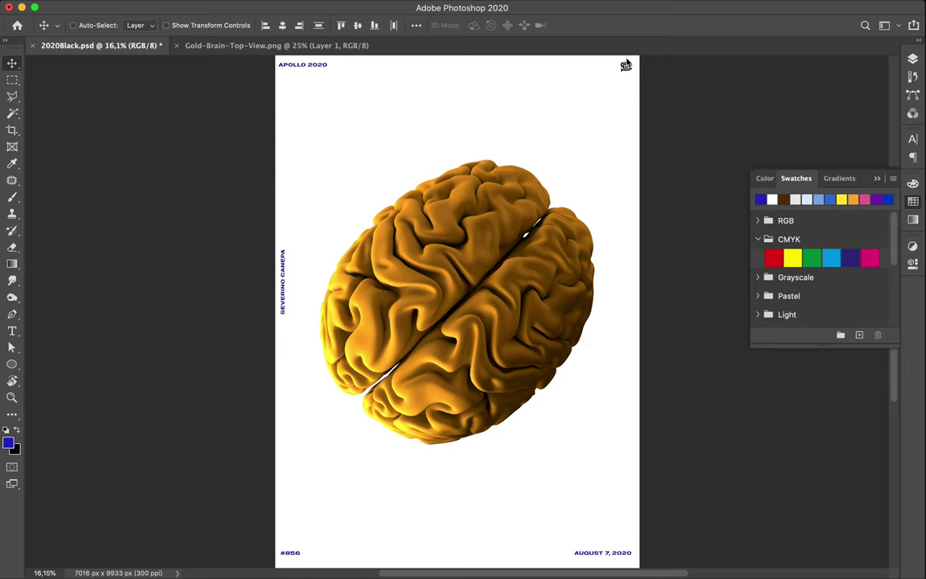
{"action": "key", "text": "ctrl"}
{"action": "left_click", "coordinate": [626, 69], "text": "ctrl"}
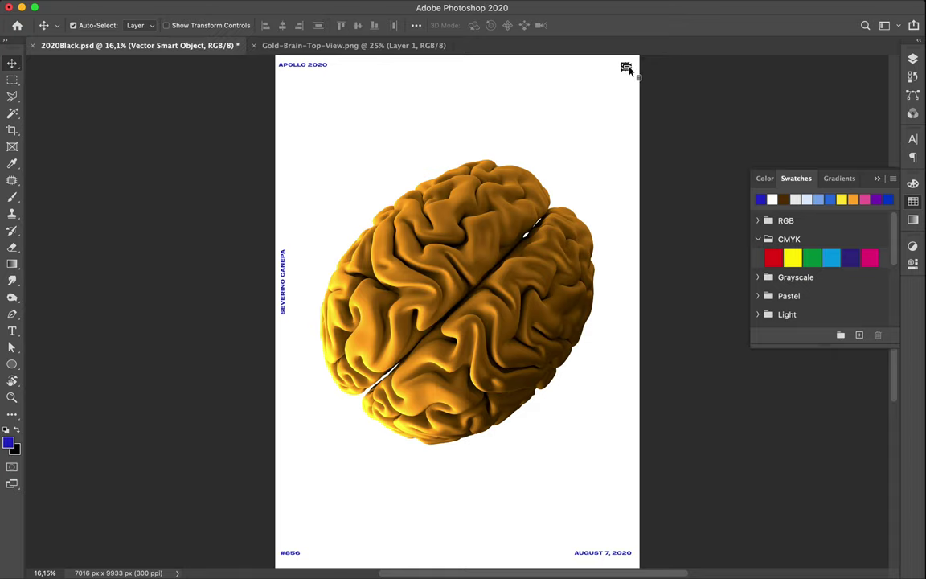
Add a new empty layer above the logo and load the logo's outline as a selection
{"action": "left_click", "coordinate": [913, 60]}
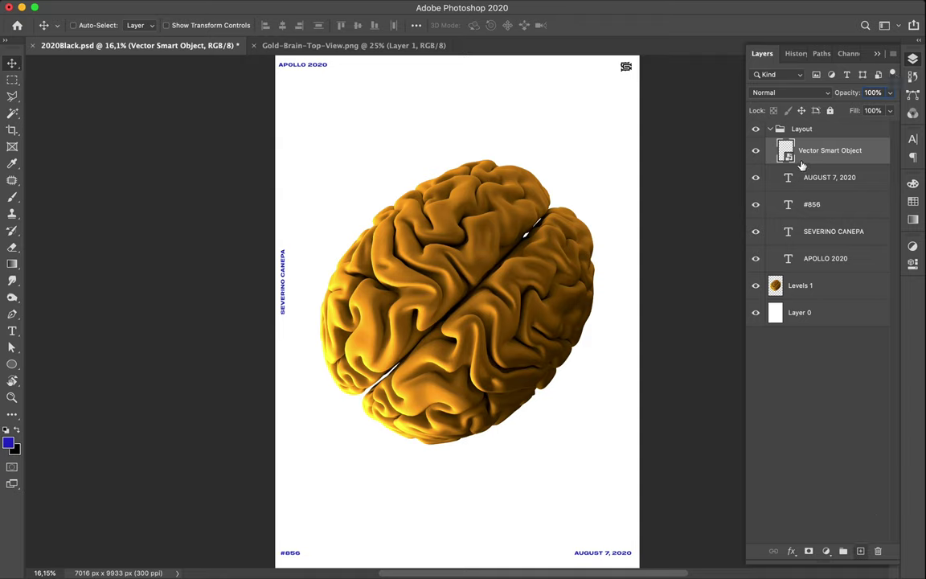
{"action": "key", "text": "ctrl+shift+alt+n"}
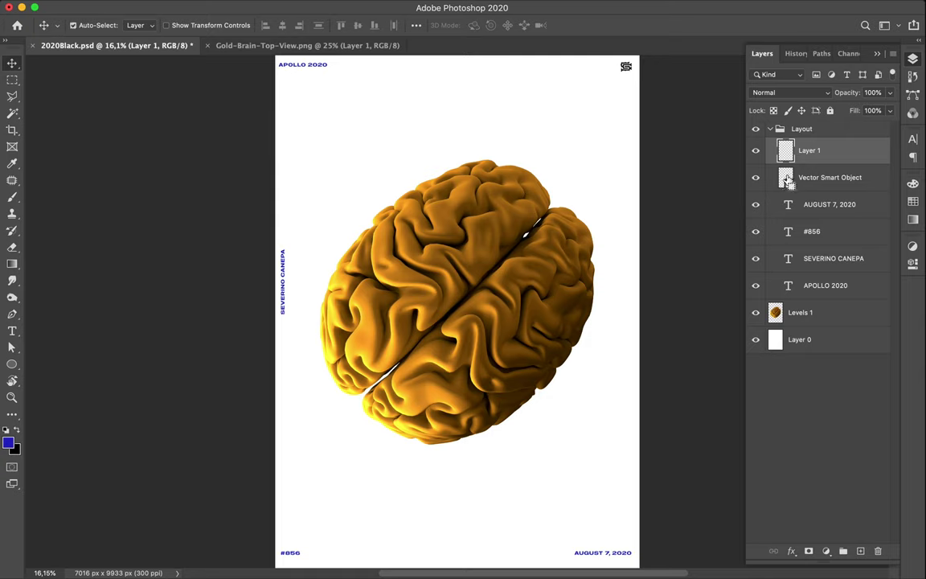
{"action": "left_click", "coordinate": [786, 181], "text": "ctrl"}
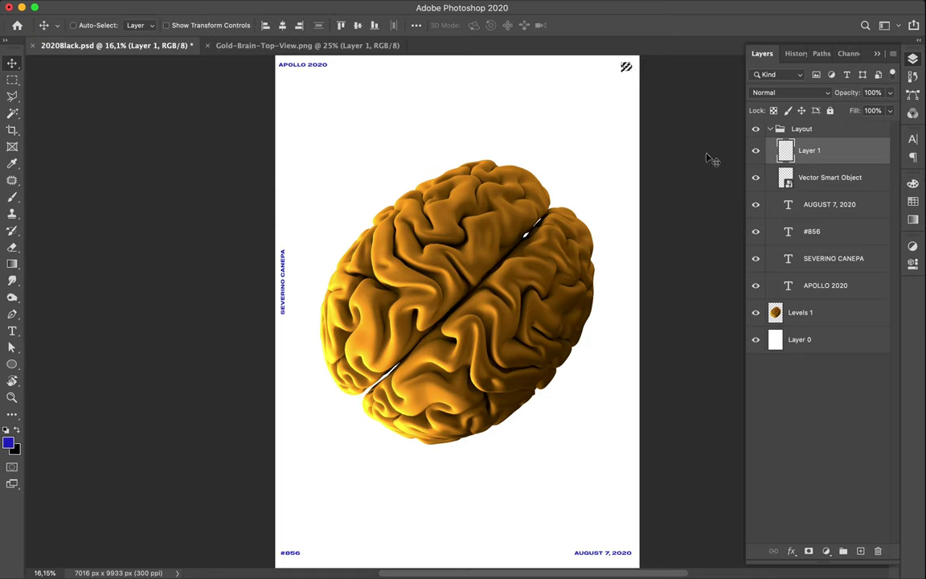
{"action": "key", "text": "b"}
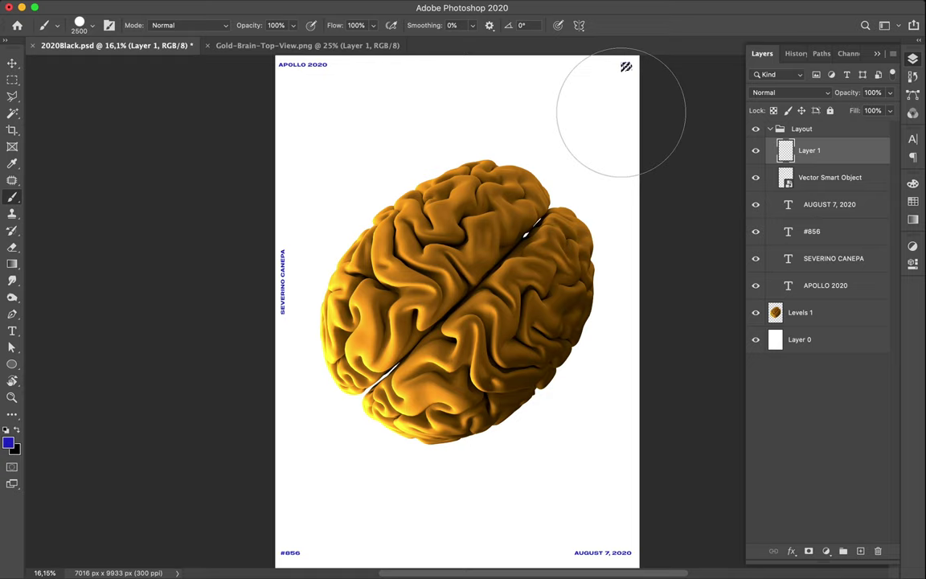
Fill the logo selection with blue on the new layer
{"action": "key", "text": "v"}
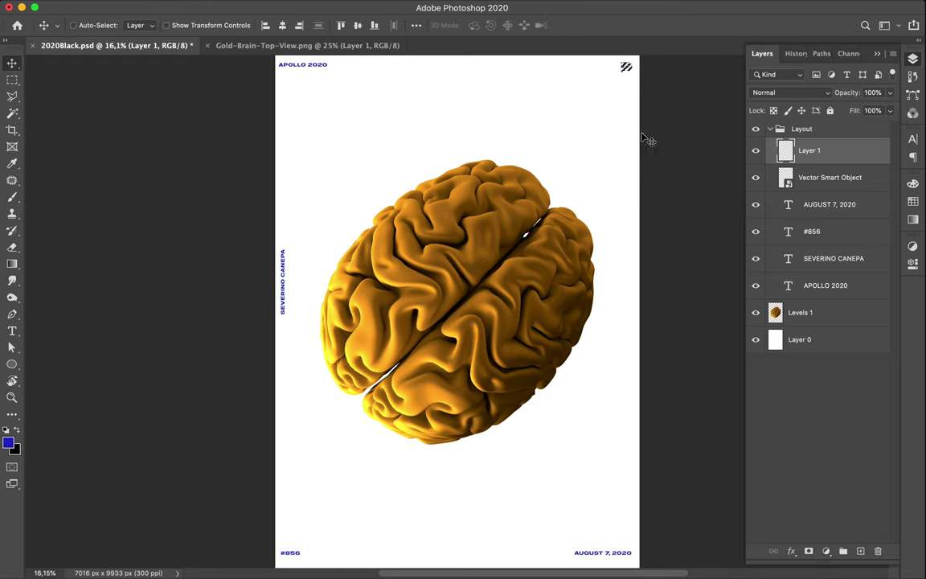
{"action": "left_click_drag", "start_coordinate": [813, 171], "coordinate": [816, 177]}
{"action": "key", "text": "alt+bracketleft"}
{"action": "key", "text": "m"}
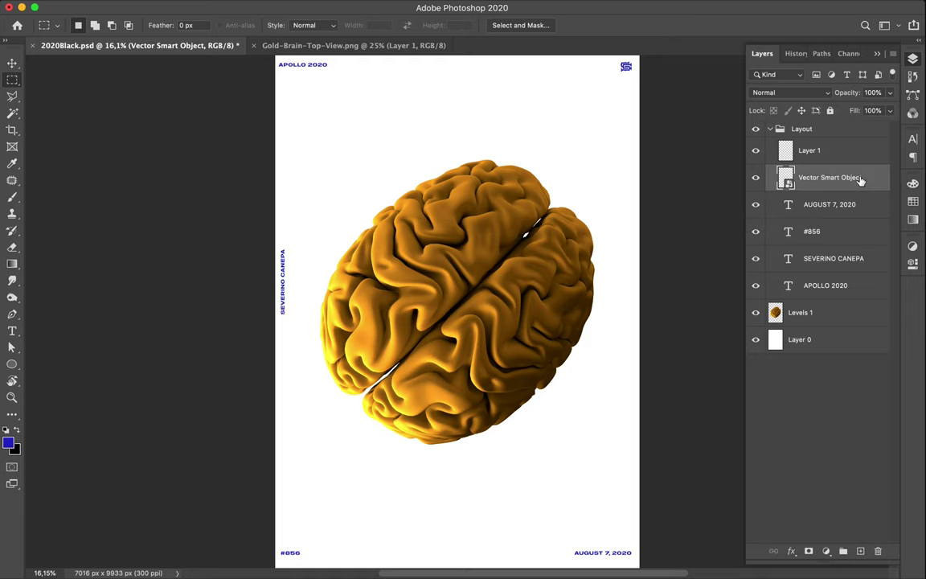
Delete the original Vector Smart Object logo layer and select the brain Levels 1 layer
{"action": "key", "text": "BackSpace"}
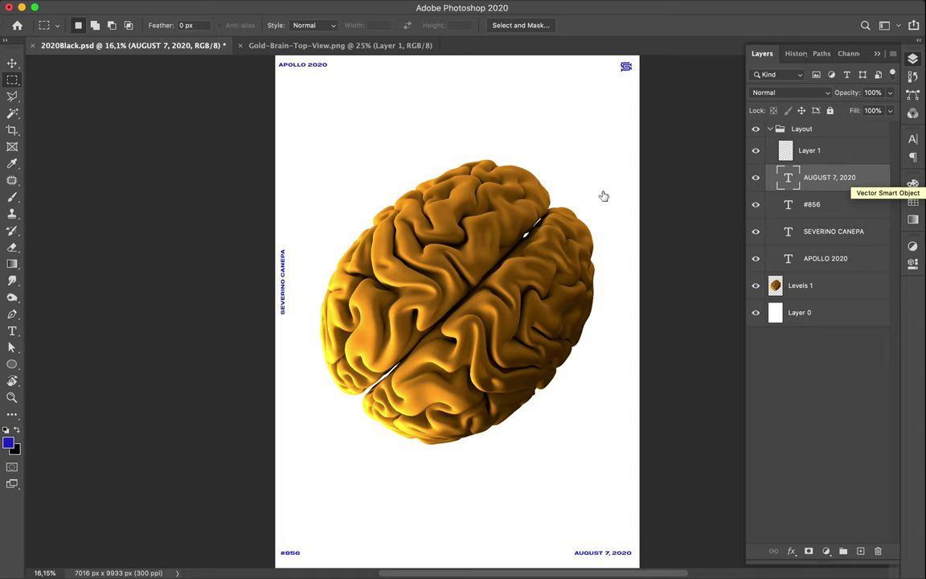
{"action": "key", "text": "v"}
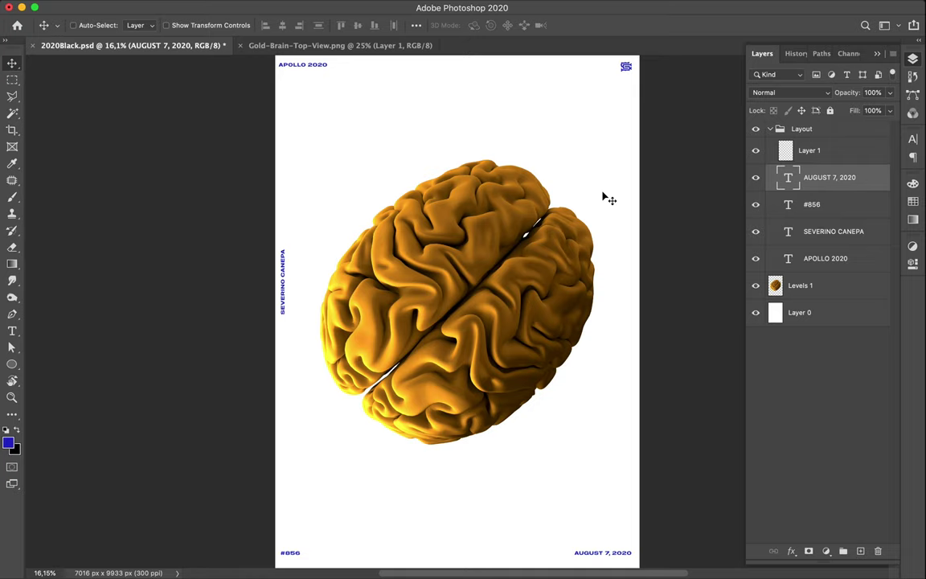
{"action": "left_click", "coordinate": [833, 316]}
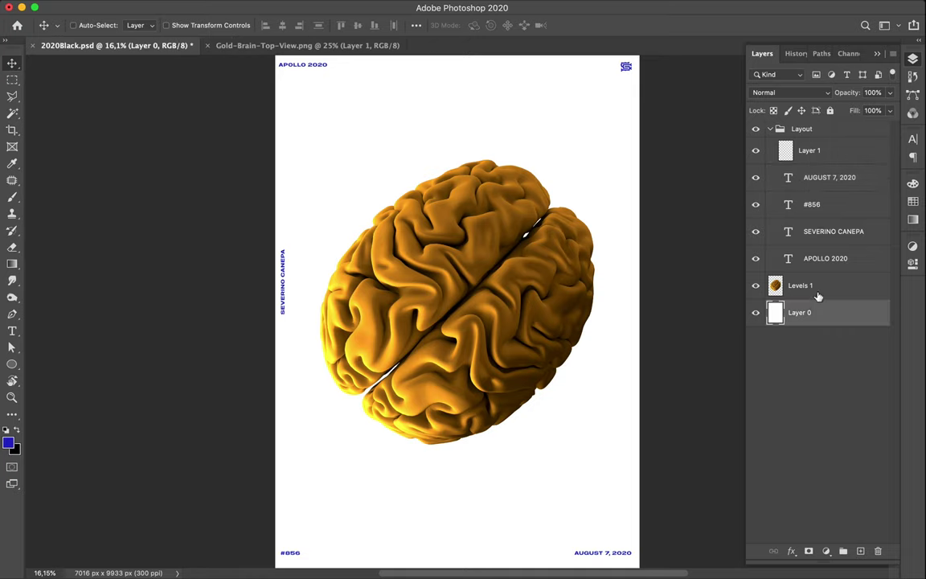
{"action": "left_click", "coordinate": [820, 290]}
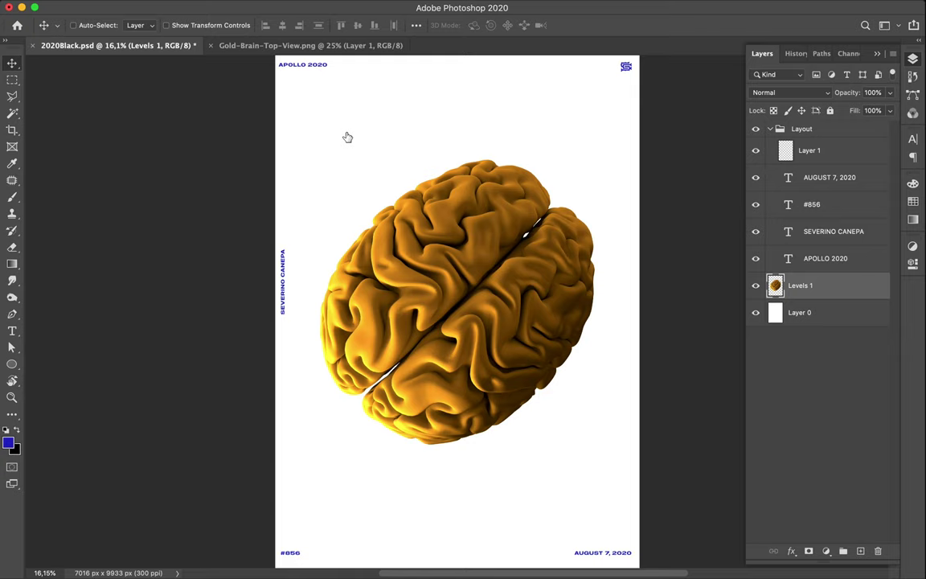
{"action": "key", "text": "t"}
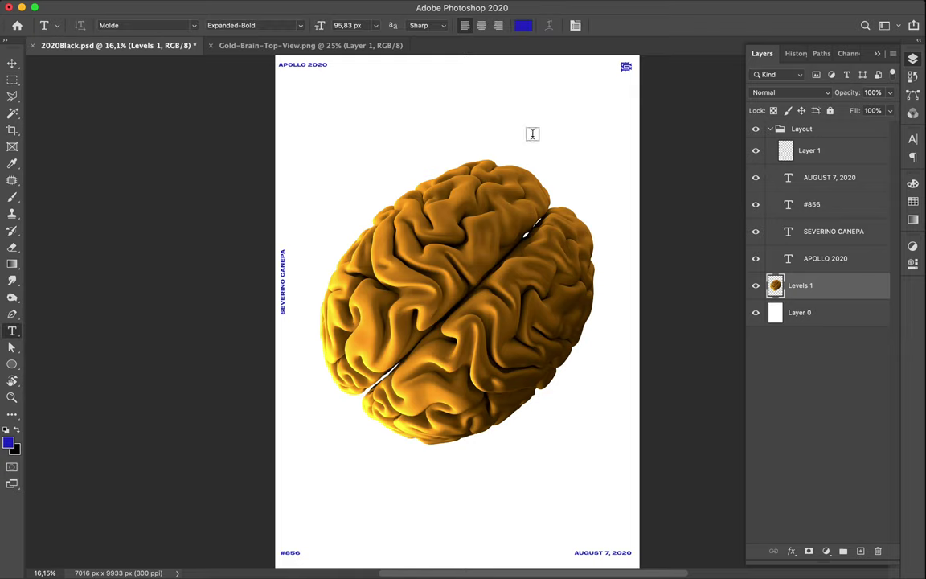
Place a blue GOLD text line in the upper-left area above the brain
{"action": "key", "text": "v"}
{"action": "left_click", "coordinate": [432, 143]}
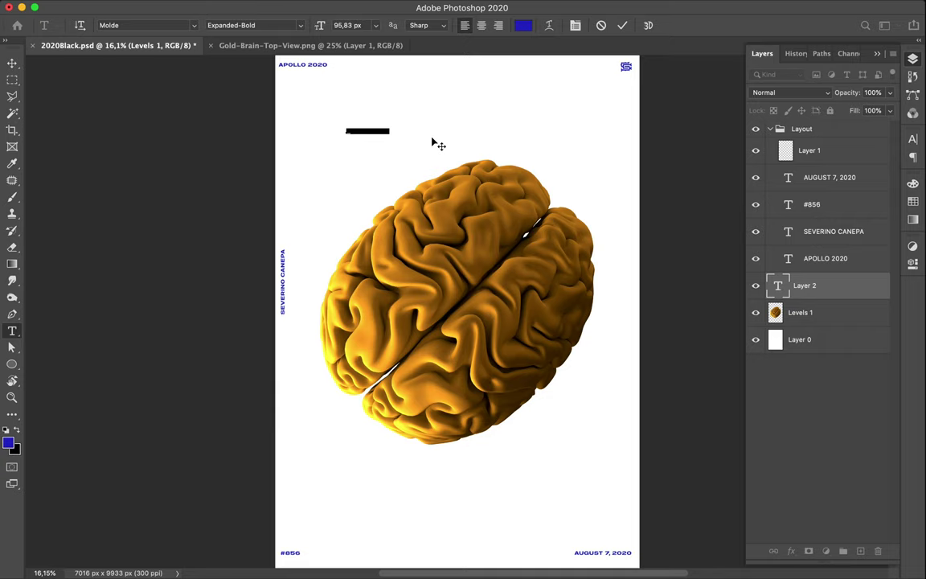
{"action": "key", "text": "Left"}
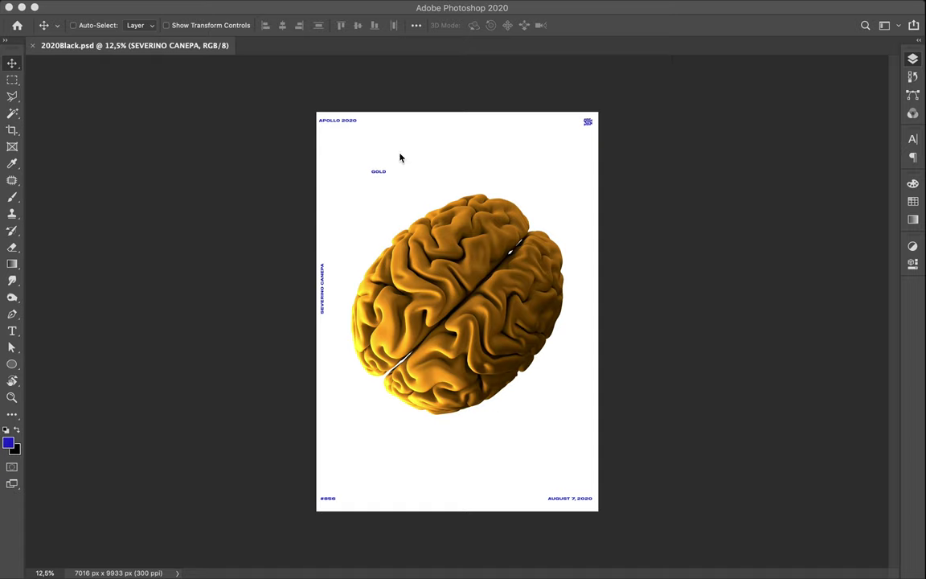
{"action": "key", "text": "F7"}
{"action": "key", "text": "super+plus"}
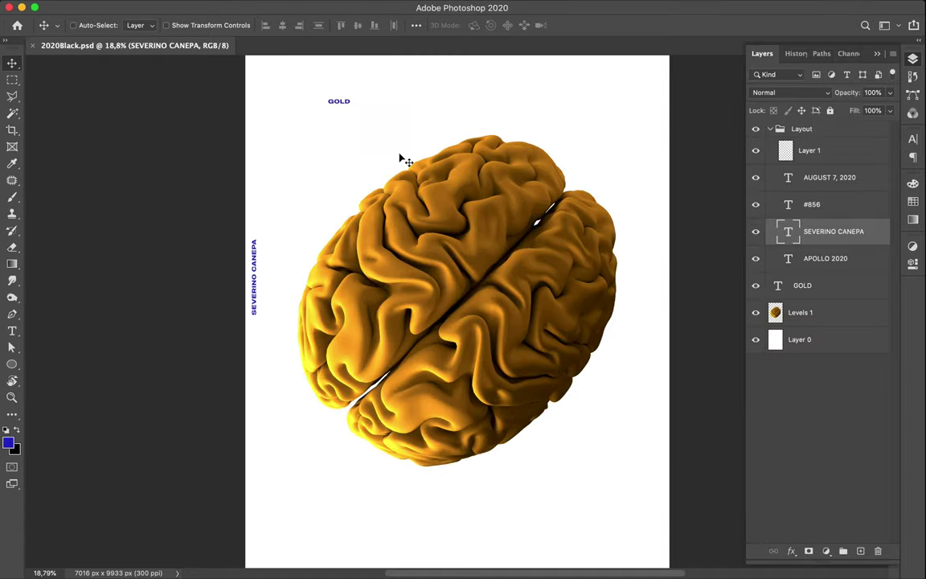
{"action": "scroll", "coordinate": [399, 158], "scroll_direction": "up", "scroll_amount": 2}
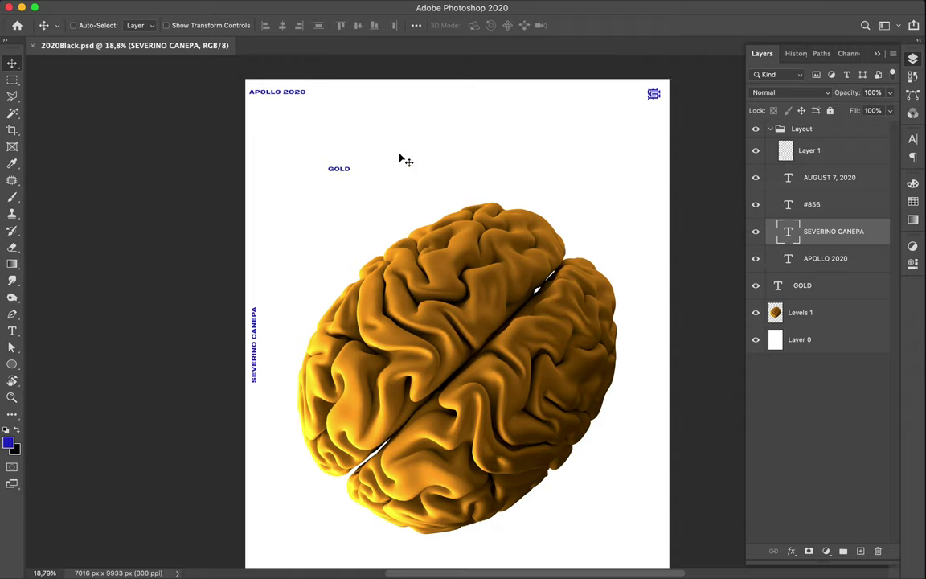
{"action": "key", "text": "super+minus"}
{"action": "key", "text": "super+minus"}
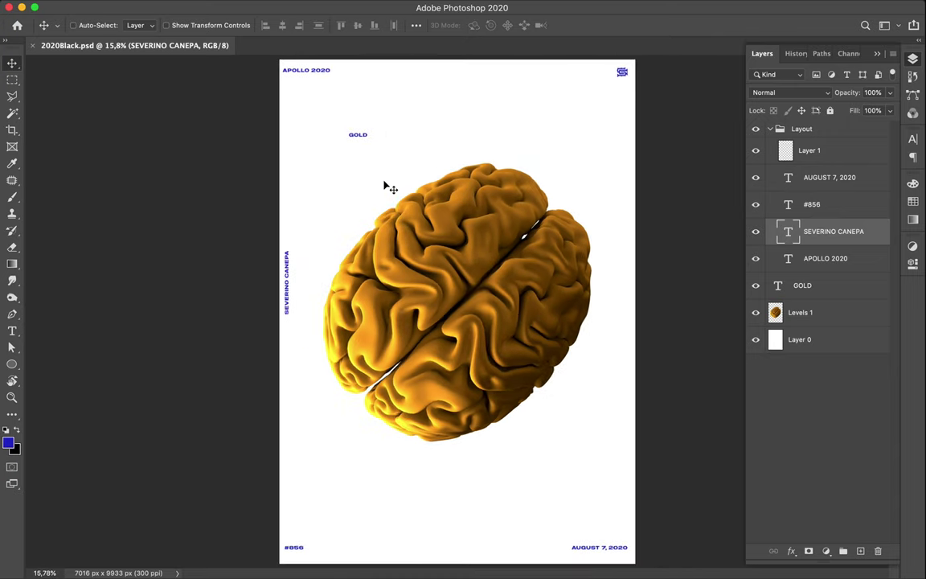
{"action": "left_click", "coordinate": [841, 183]}
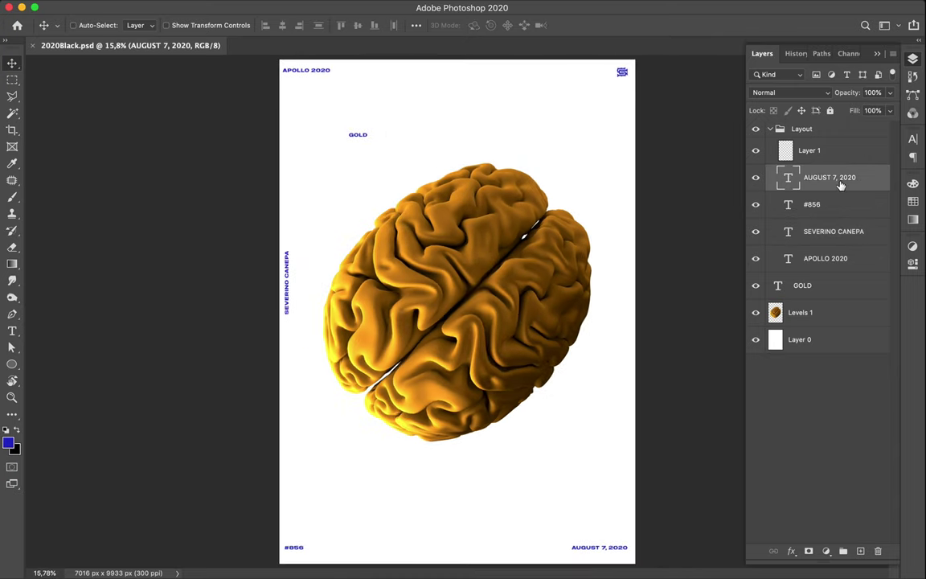
{"action": "left_click", "coordinate": [819, 268], "text": "shift"}
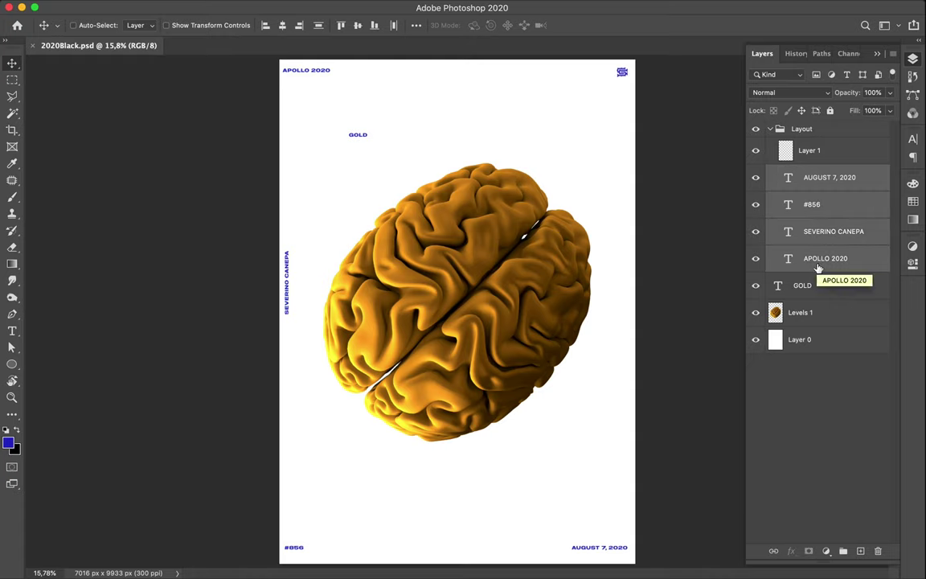
{"action": "left_click", "coordinate": [913, 139]}
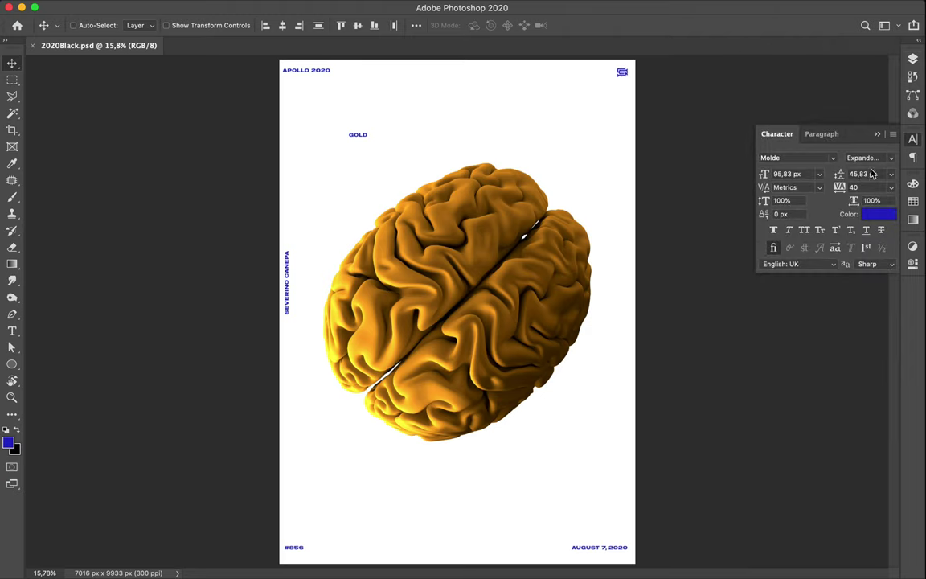
{"action": "left_click", "coordinate": [879, 214]}
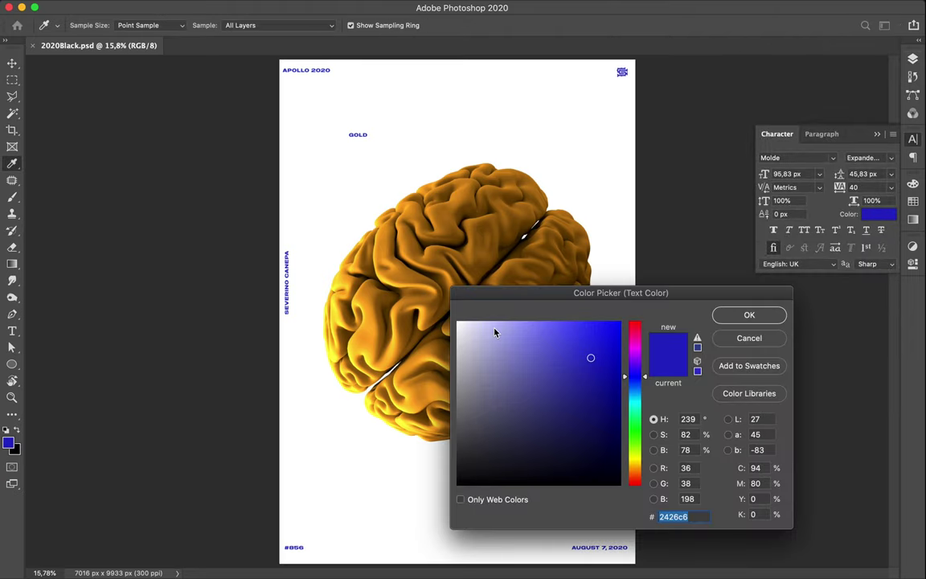
{"action": "left_click_drag", "start_coordinate": [508, 331], "coordinate": [457, 323]}
{"action": "left_click", "coordinate": [762, 317]}
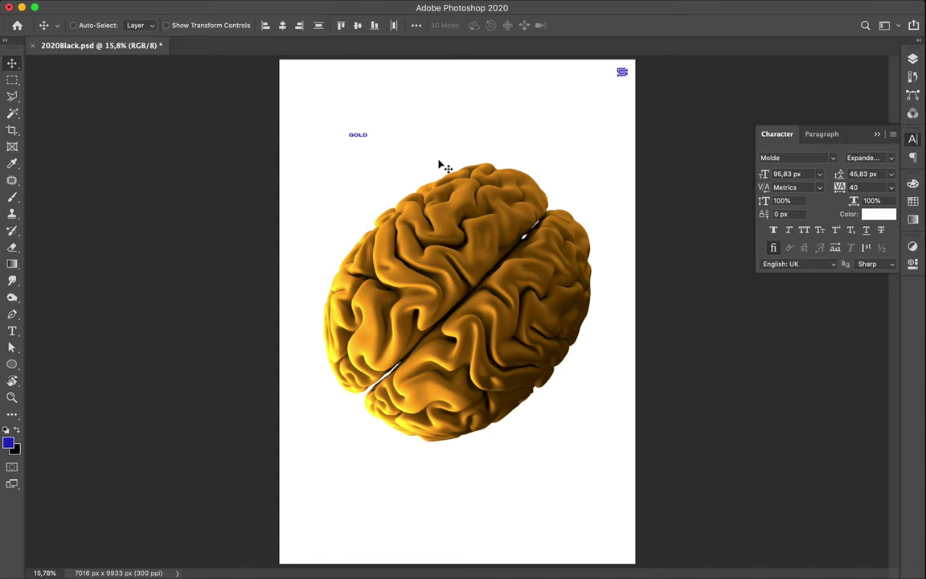
Draw a blue rectangle covering the whole canvas, undoing an accidental ellipse first
{"action": "key", "text": "u"}
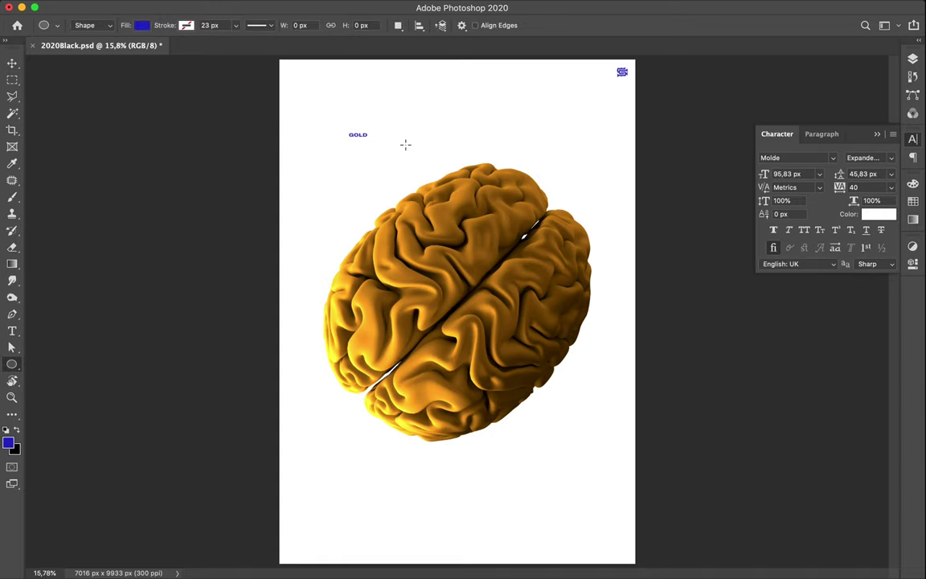
{"action": "key", "text": "super+minus"}
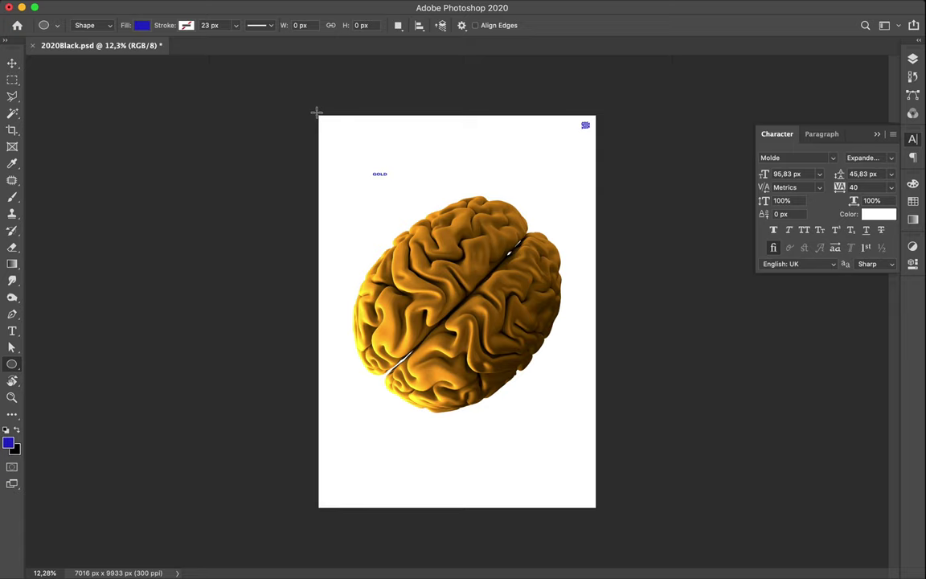
{"action": "mouse_move", "coordinate": [316, 111]}
{"action": "left_mouse_down"}
{"action": "mouse_move", "coordinate": [499, 300]}
{"action": "mouse_move", "coordinate": [507, 349]}
{"action": "left_mouse_up"}
{"action": "key", "text": "super+z"}
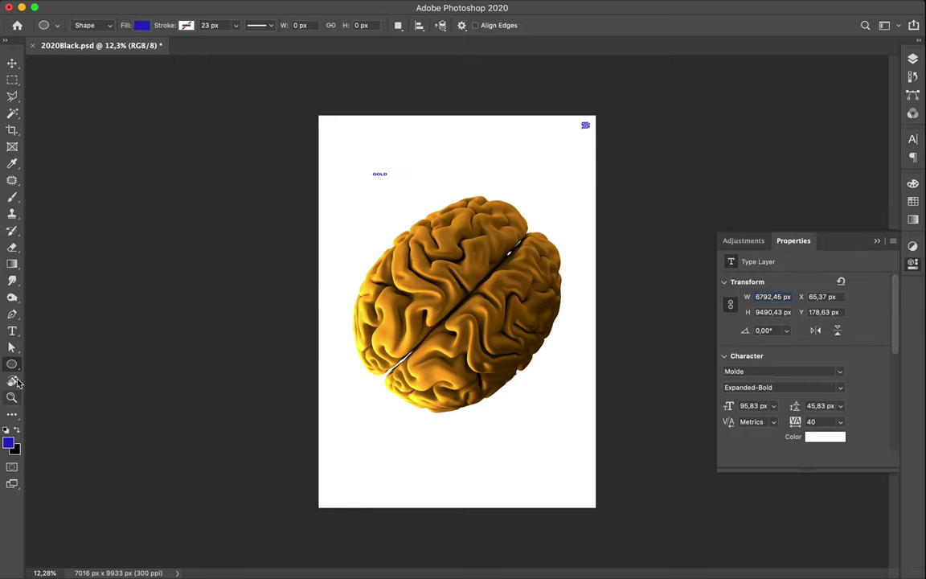
{"action": "left_click", "coordinate": [12, 364]}
{"action": "left_click", "coordinate": [60, 363]}
{"action": "left_click_drag", "start_coordinate": [313, 113], "coordinate": [599, 507]}
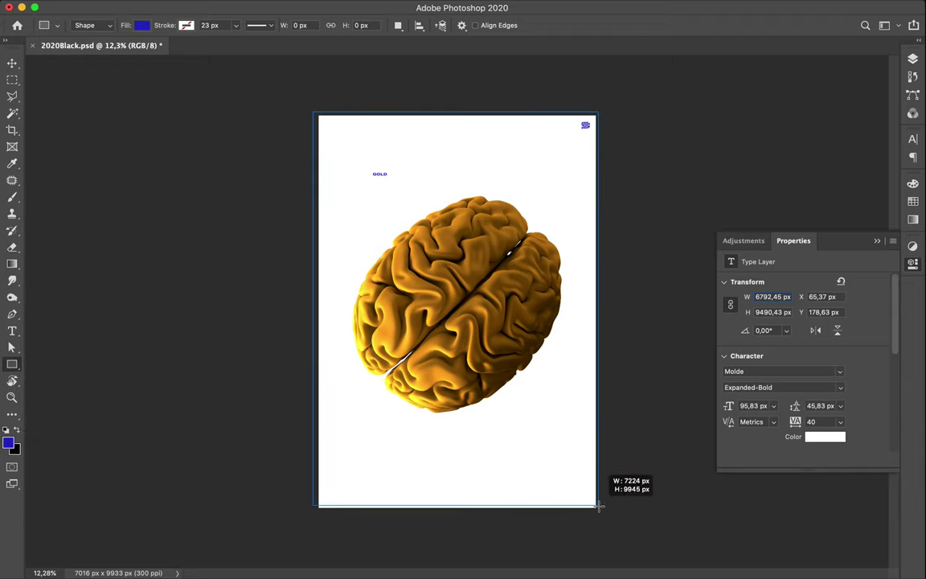
{"action": "left_click_drag", "start_coordinate": [599, 507], "coordinate": [600, 508]}
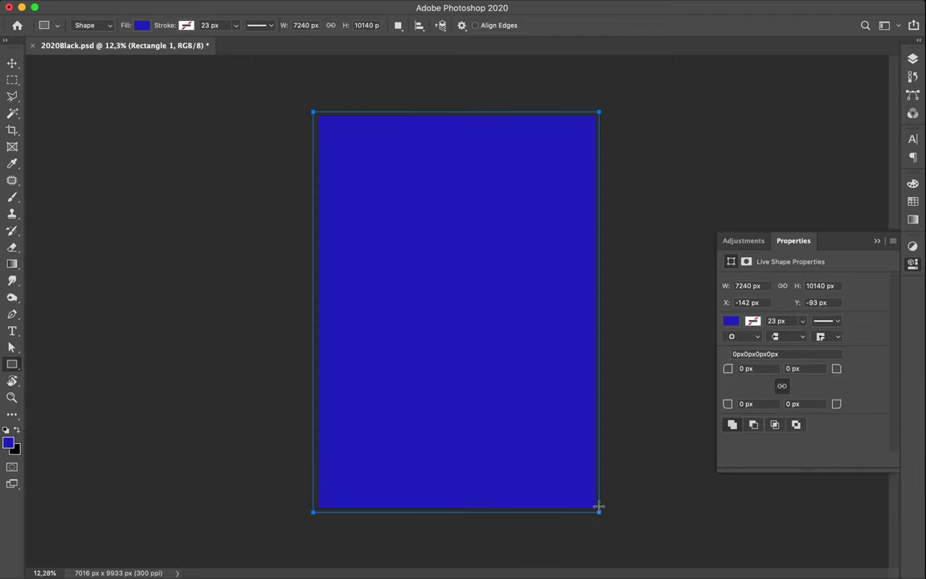
Move Rectangle 1 beneath the Levels 1 brain layer
{"action": "key", "text": "F7"}
{"action": "left_click_drag", "start_coordinate": [810, 180], "coordinate": [821, 350]}
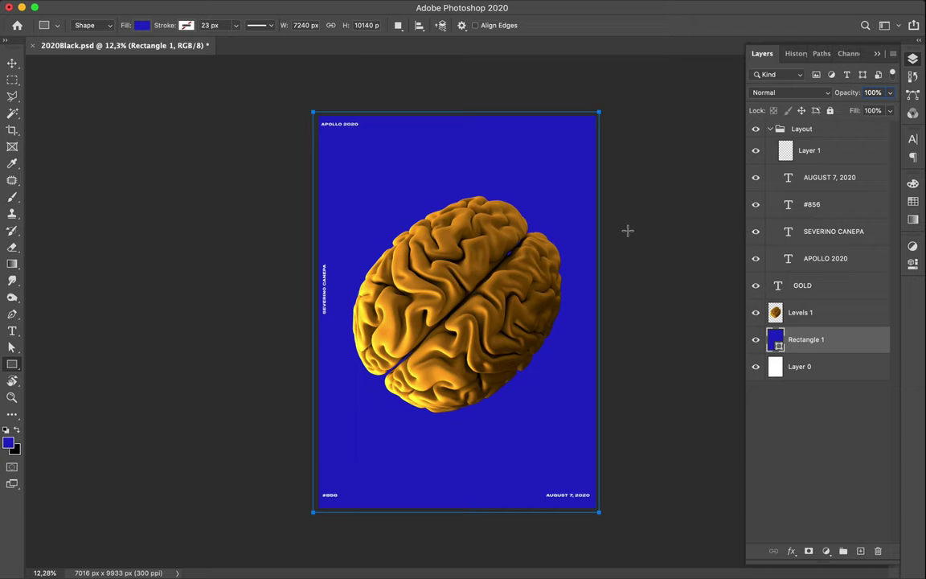
{"action": "key", "text": "v"}
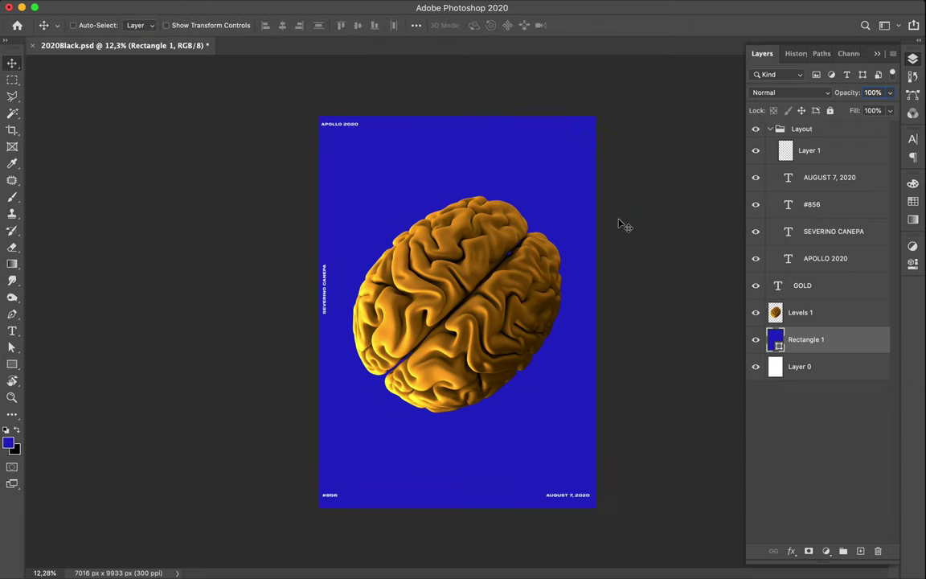
Draw a small white-filled square at the page's top-right corner
{"action": "key", "text": "u"}
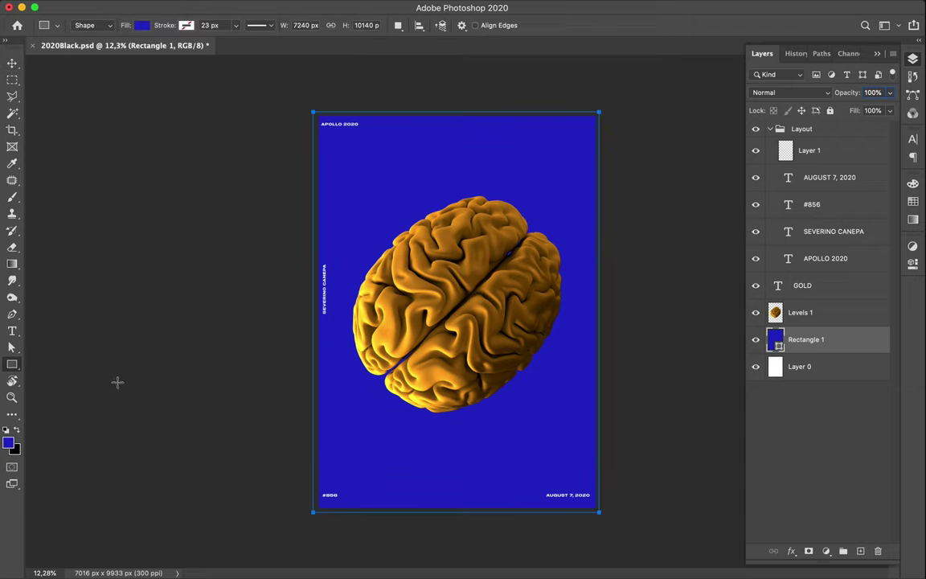
{"action": "right_click", "coordinate": [12, 364]}
{"action": "left_click", "coordinate": [71, 363]}
{"action": "left_click_drag", "start_coordinate": [569, 109], "coordinate": [600, 140]}
{"action": "left_click", "coordinate": [141, 25]}
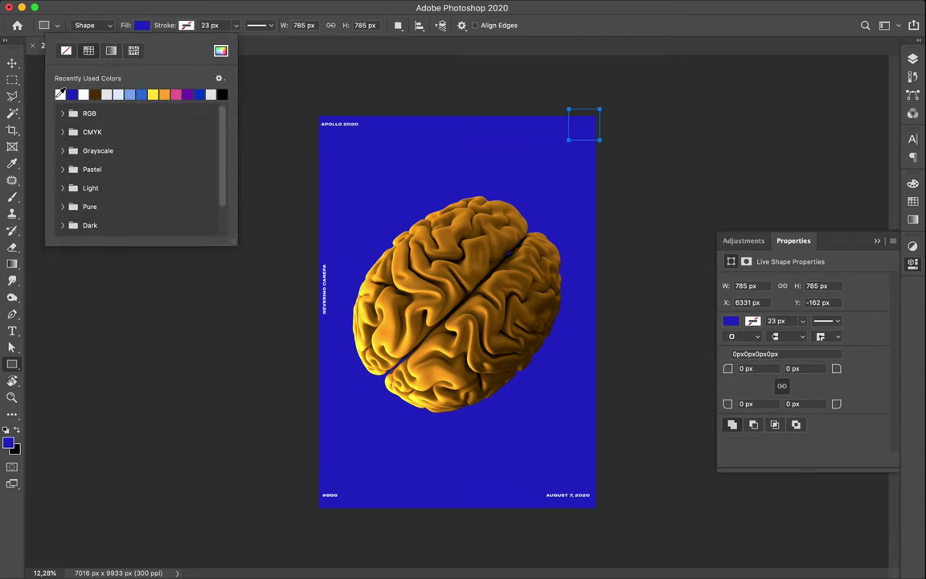
{"action": "left_click", "coordinate": [60, 94]}
Nudge the white square into the corner behind the logo
{"action": "key", "text": "v"}
{"action": "key", "text": "ctrl+0"}
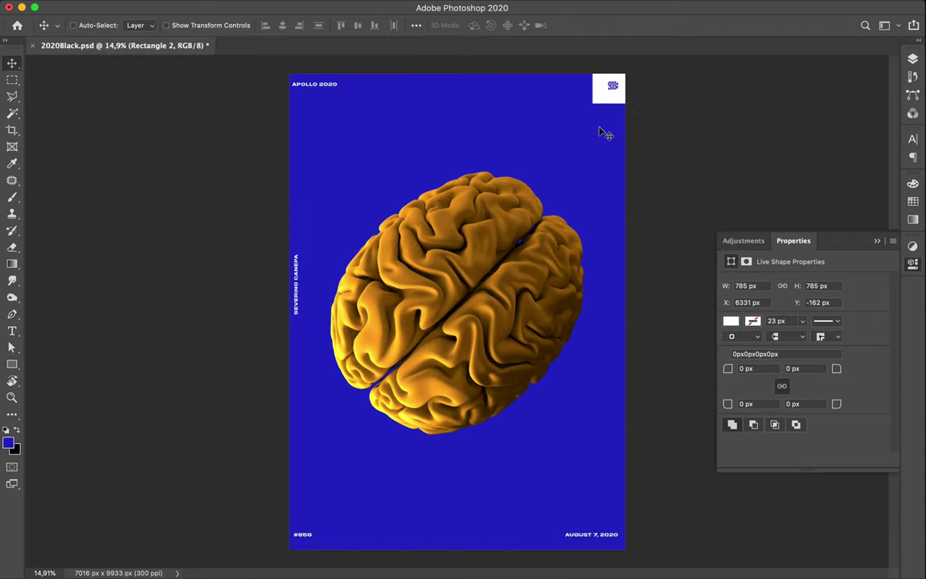
{"action": "left_click_drag", "start_coordinate": [605, 97], "coordinate": [611, 100]}
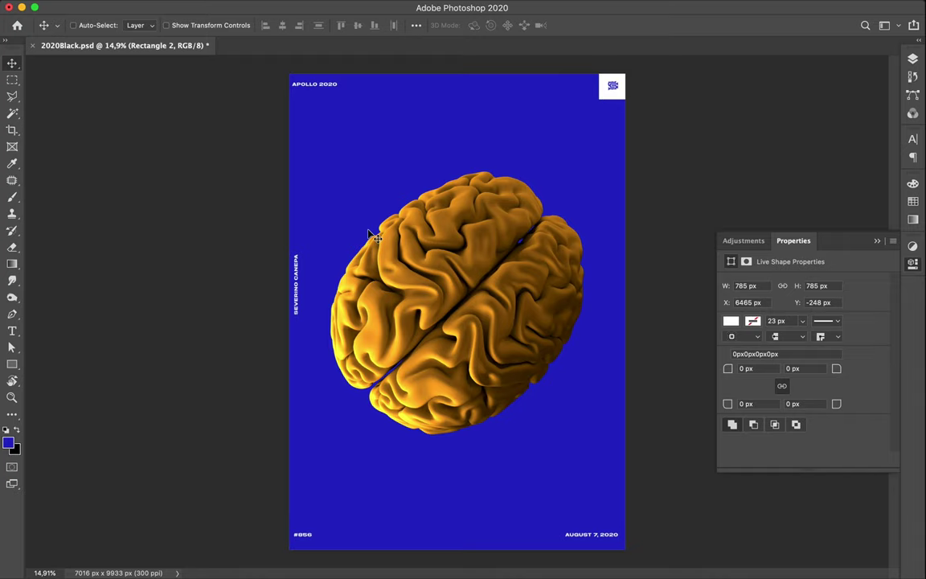
{"action": "key", "text": "super"}
Rotate the brain -45° so it stands upright, then select the GOLD text layer
{"action": "left_click", "coordinate": [424, 248], "text": "super"}
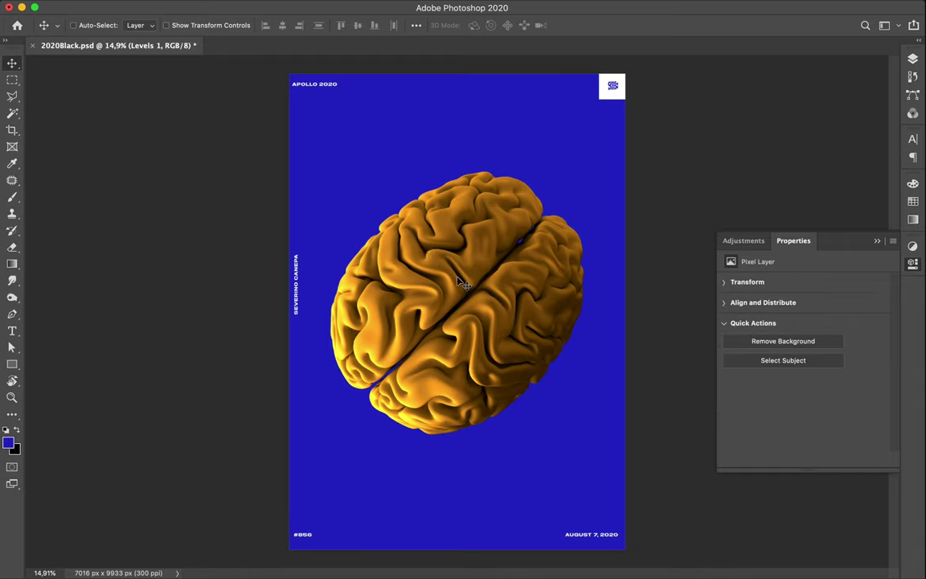
{"action": "key", "text": "super+t"}
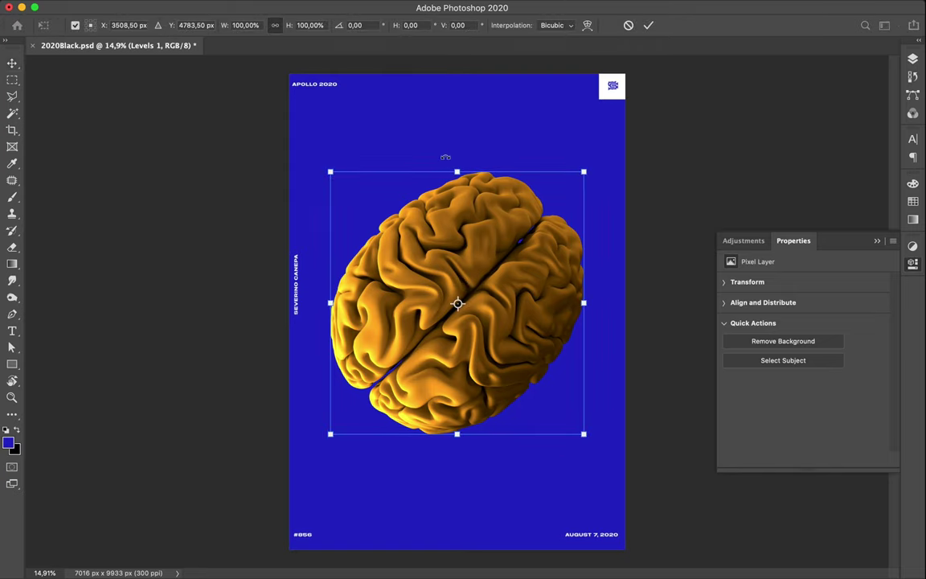
{"action": "mouse_move", "coordinate": [446, 157]}
{"action": "left_mouse_down"}
{"action": "mouse_move", "coordinate": [383, 176]}
{"action": "mouse_move", "coordinate": [380, 199]}
{"action": "mouse_move", "coordinate": [435, 240]}
{"action": "left_mouse_up"}
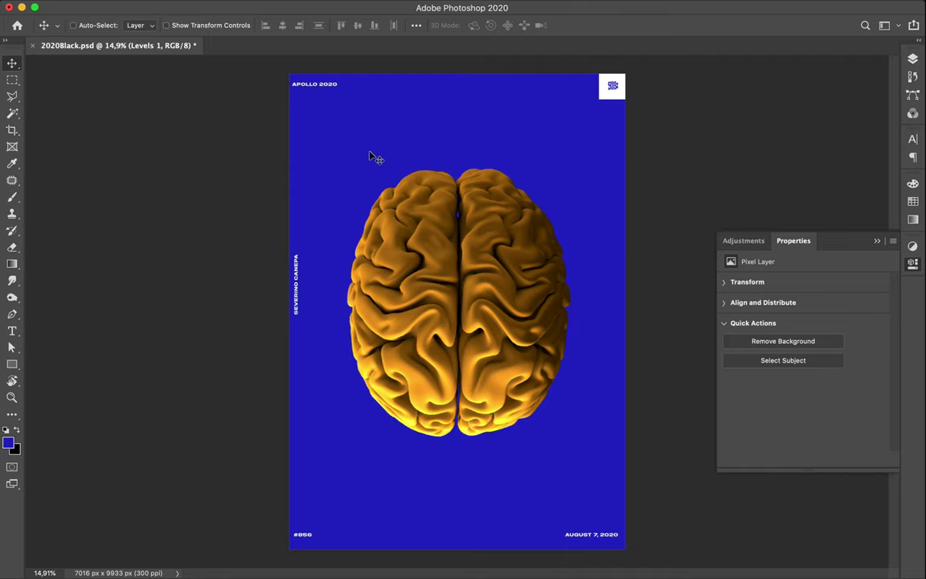
{"action": "left_click", "coordinate": [913, 59]}
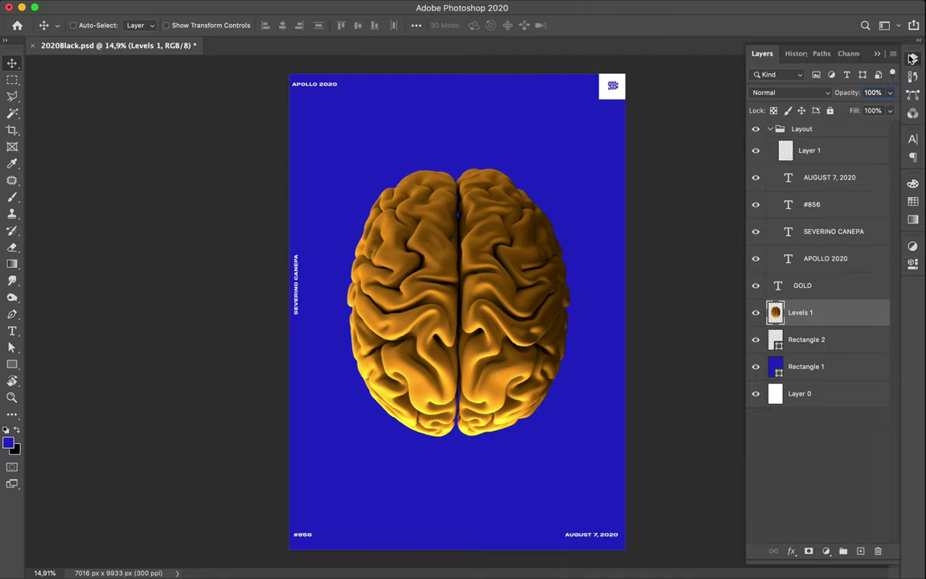
{"action": "left_click", "coordinate": [812, 292]}
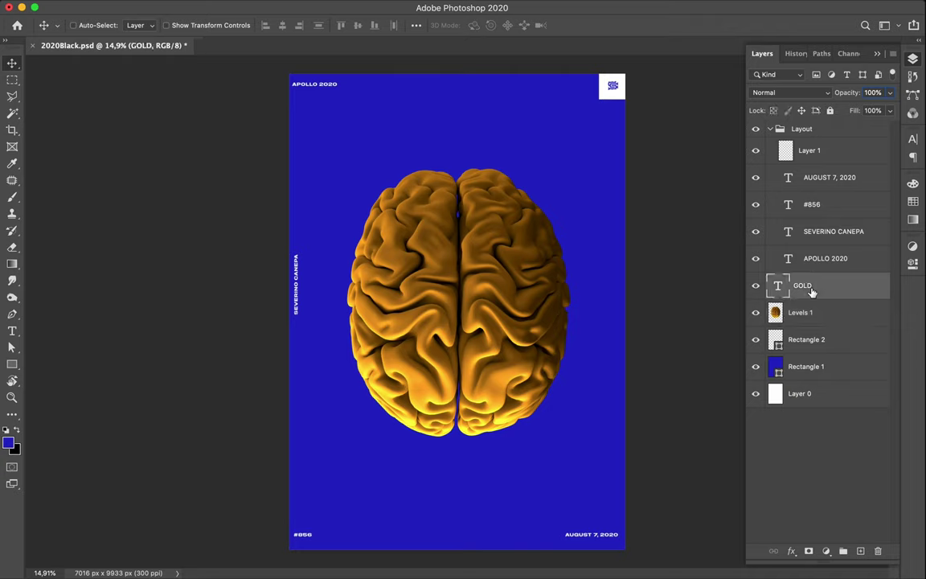
Enlarge the GOLD text across the poster and colour it black
{"action": "key", "text": "ctrl+t"}
{"action": "left_click_drag", "start_coordinate": [392, 160], "coordinate": [668, 304]}
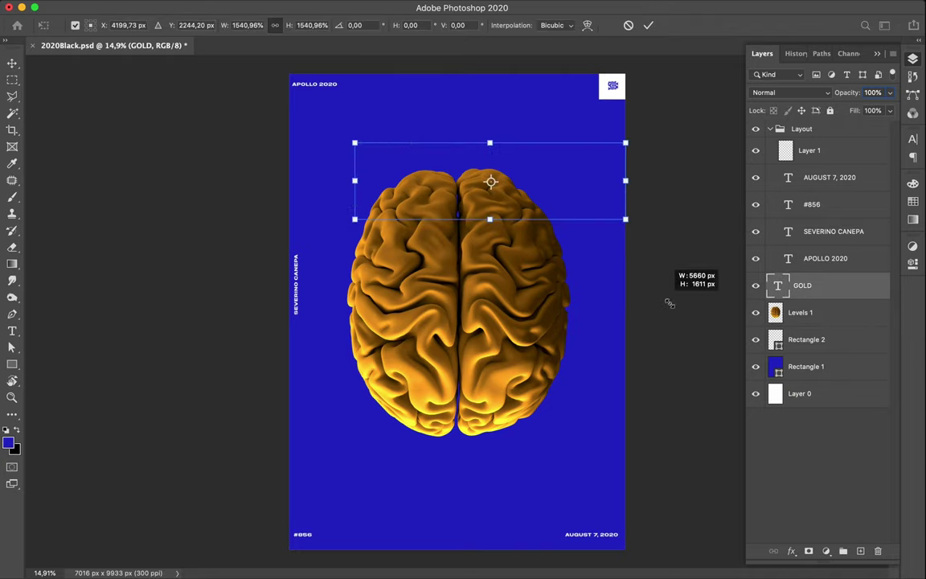
{"action": "key", "text": "Return"}
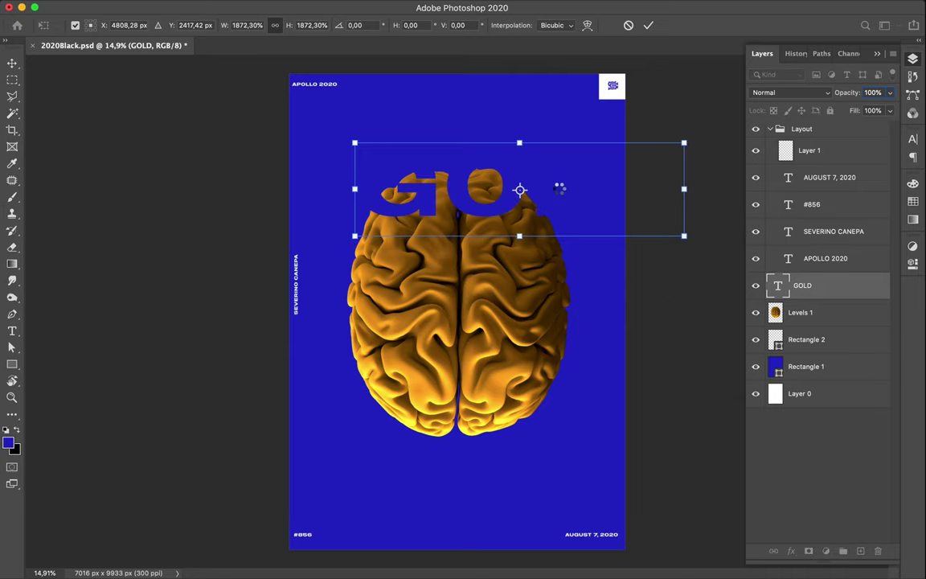
{"action": "left_click", "coordinate": [913, 140]}
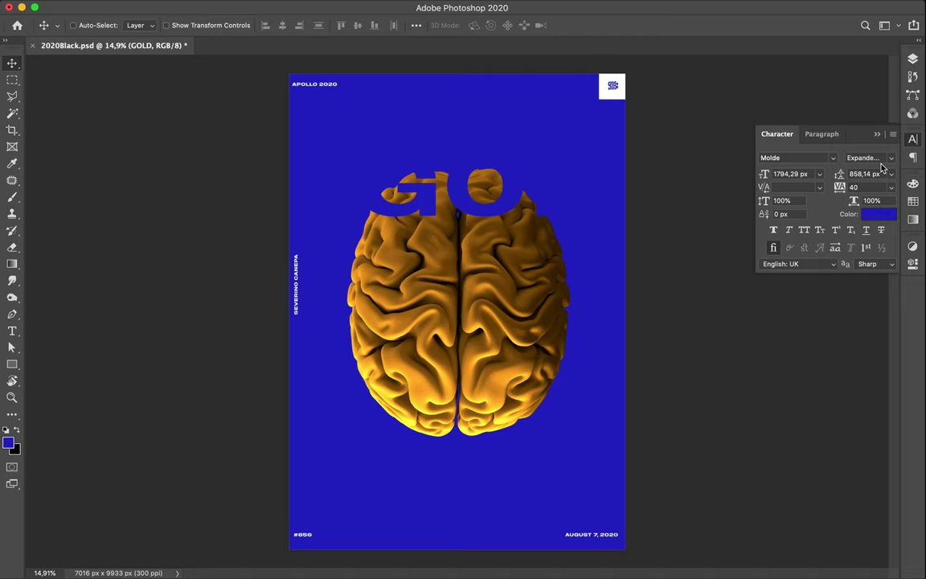
{"action": "left_click", "coordinate": [890, 217]}
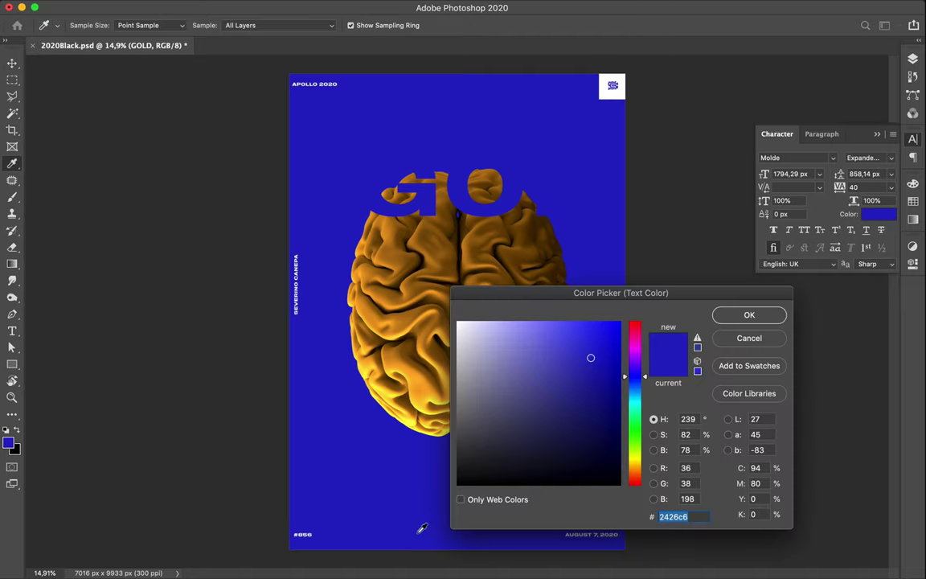
{"action": "left_click_drag", "start_coordinate": [489, 481], "coordinate": [444, 492]}
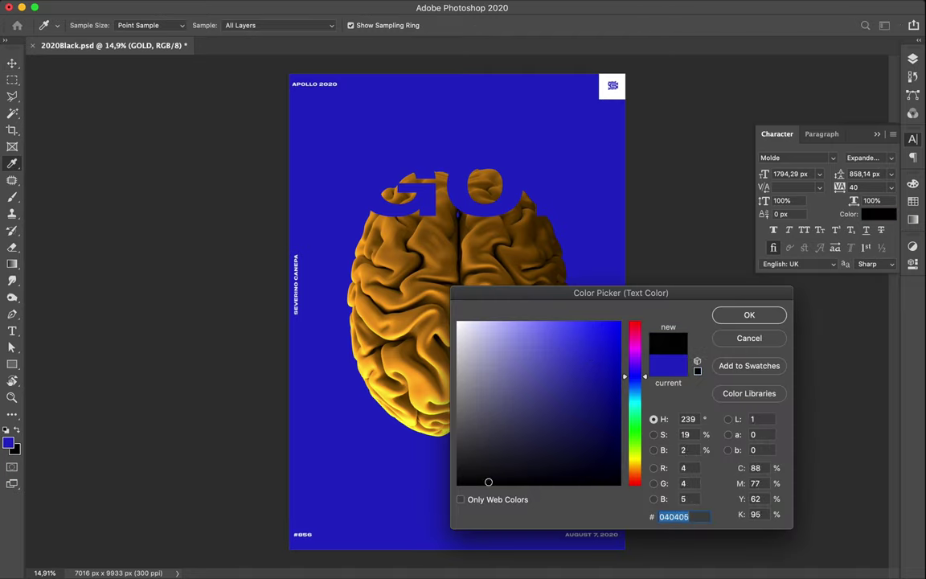
{"action": "left_click", "coordinate": [781, 318]}
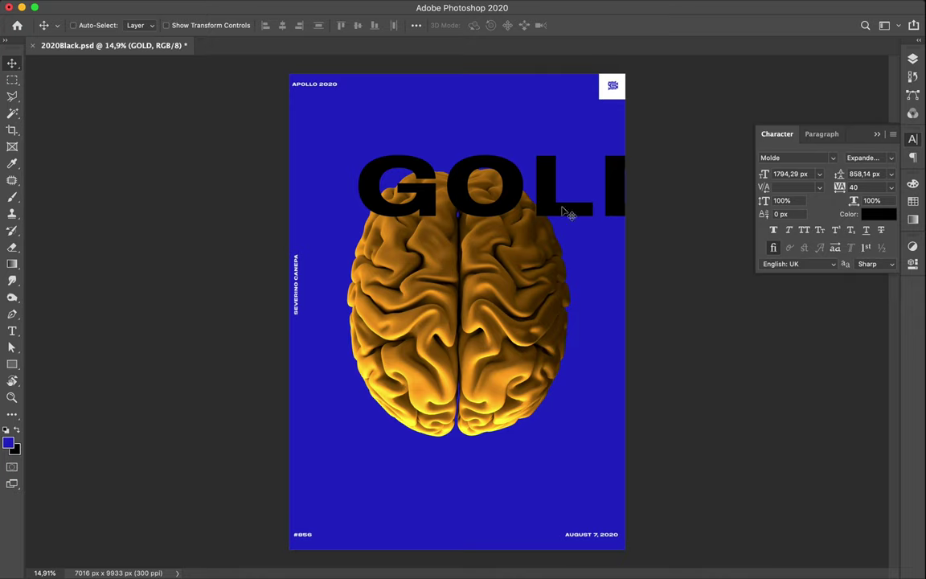
Move GOLD toward the top-left and set its tracking to 0
{"action": "left_click_drag", "start_coordinate": [534, 198], "coordinate": [457, 164]}
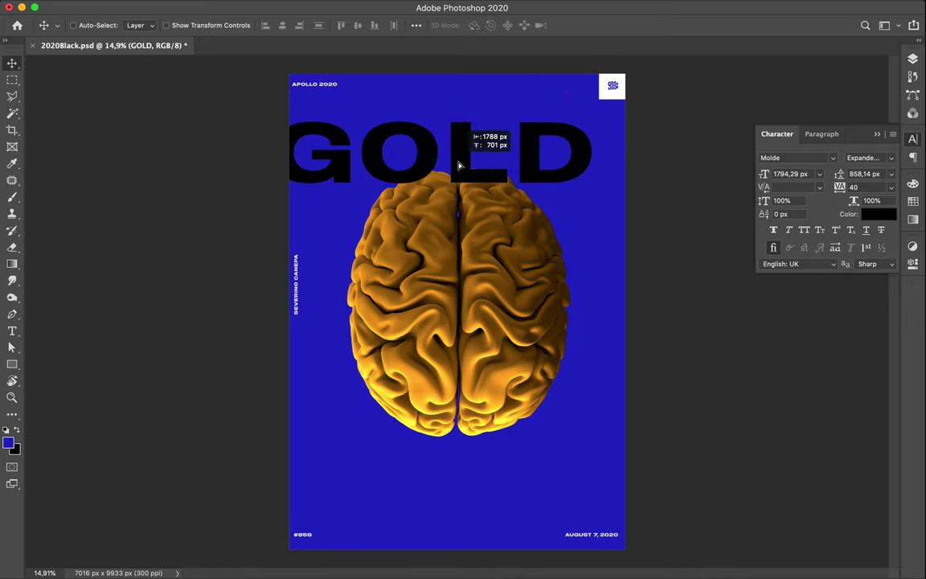
{"action": "left_click", "coordinate": [876, 186]}
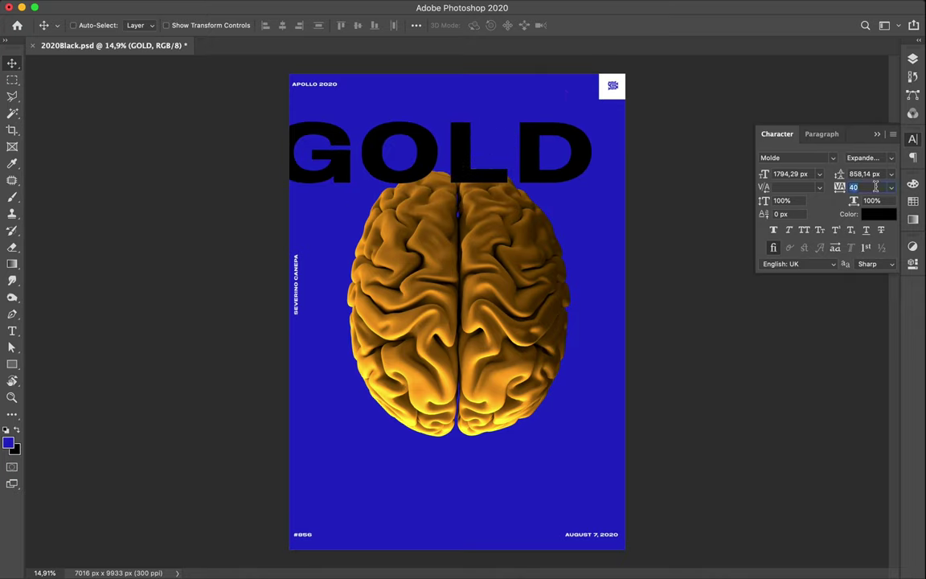
{"action": "type", "text": "0"}
{"action": "key", "text": "Return"}
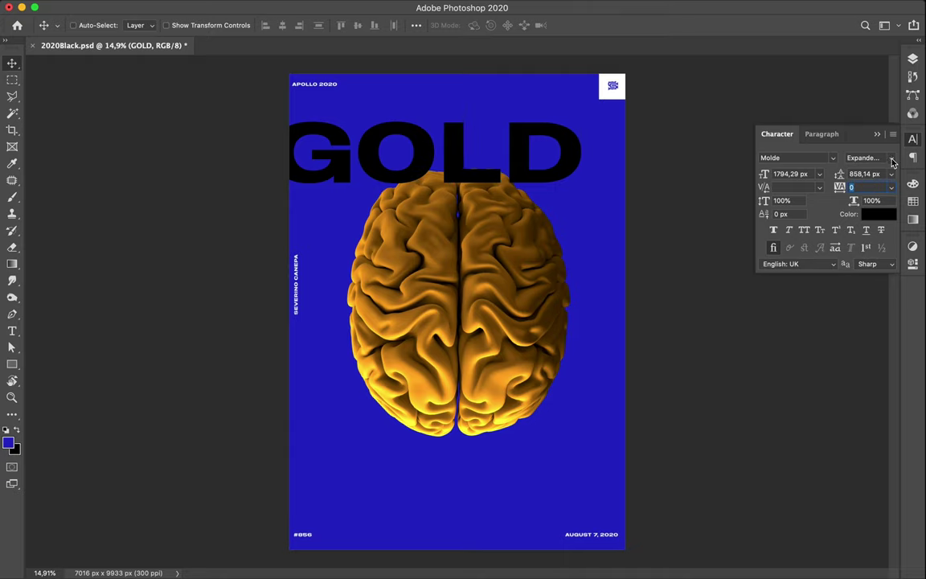
Switch GOLD to the Expanded-Heavy style, undoing a trial move up-left
{"action": "left_click", "coordinate": [892, 160]}
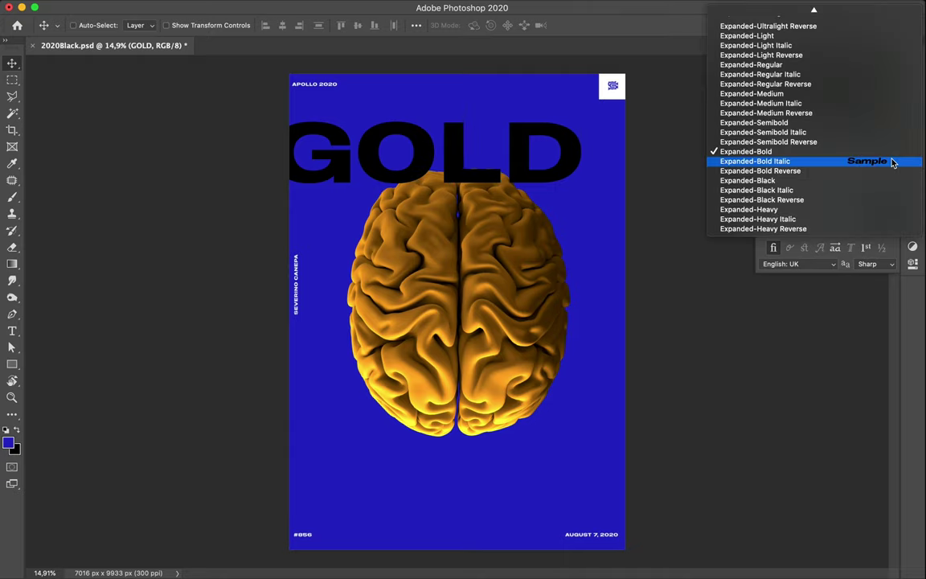
{"action": "left_click", "coordinate": [815, 213]}
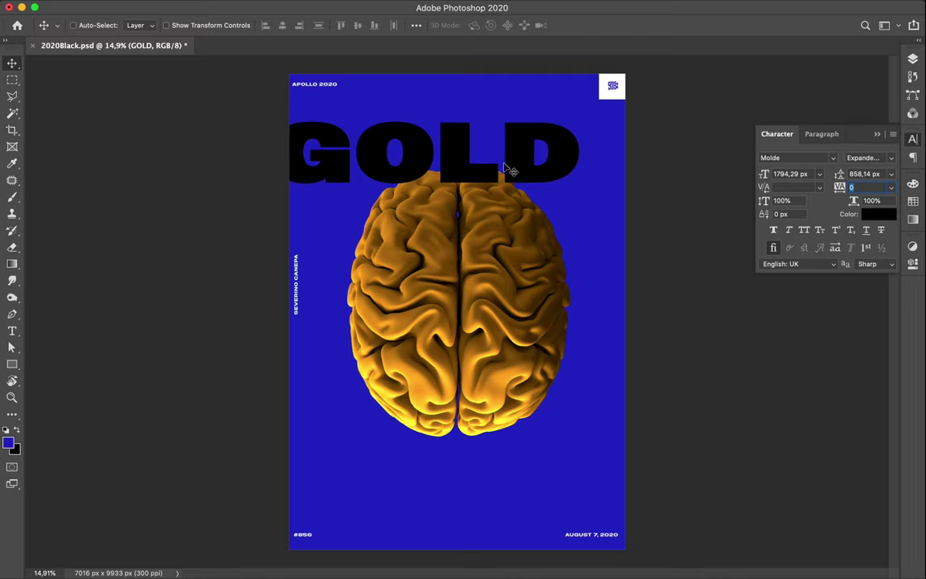
{"action": "left_click_drag", "start_coordinate": [455, 152], "coordinate": [440, 129]}
{"action": "key", "text": "ctrl+z"}
Change GOLD to SemiExpanded-Heavy, trying and undoing the Heavy style
{"action": "left_click", "coordinate": [886, 157]}
{"action": "scroll", "coordinate": [826, 69], "scroll_direction": "up", "scroll_amount": 5}
{"action": "scroll", "coordinate": [827, 69], "scroll_direction": "up", "scroll_amount": 5}
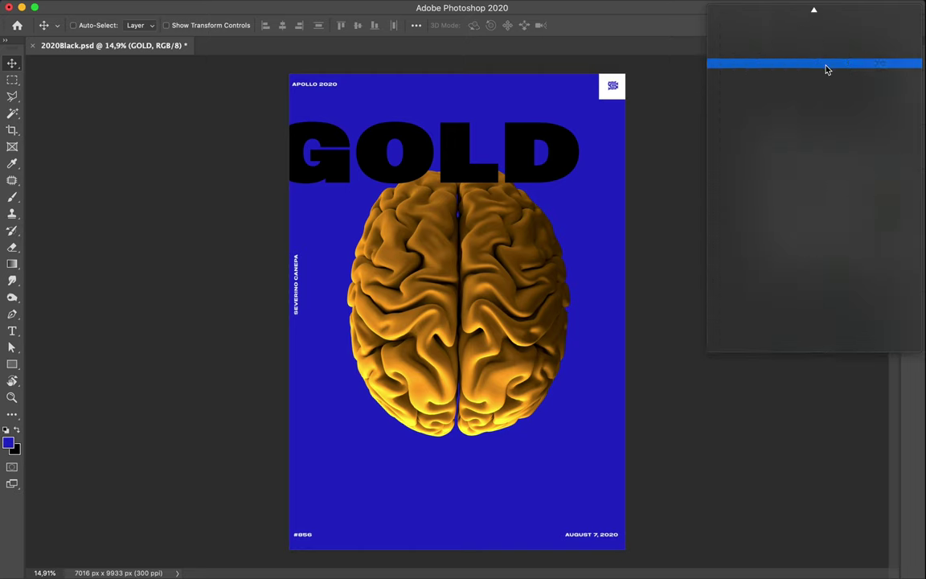
{"action": "scroll", "coordinate": [826, 69], "scroll_direction": "up", "scroll_amount": 1}
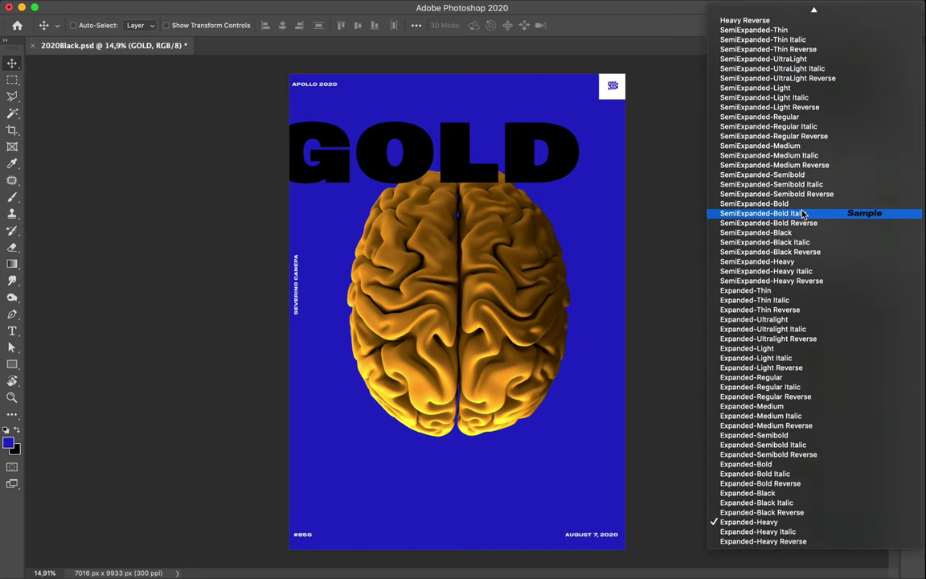
{"action": "left_click", "coordinate": [802, 261]}
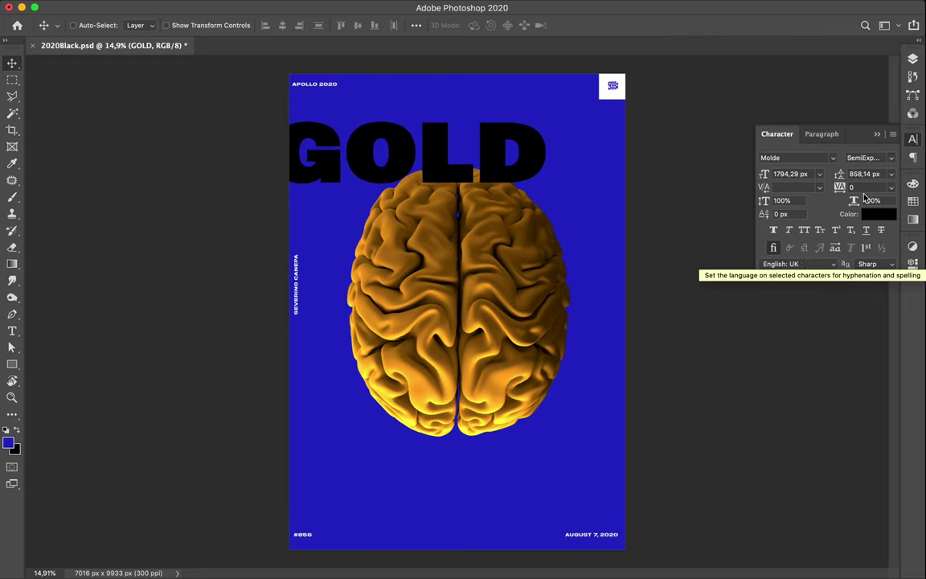
{"action": "left_click", "coordinate": [864, 158]}
{"action": "scroll", "coordinate": [836, 207], "scroll_direction": "up", "scroll_amount": 1}
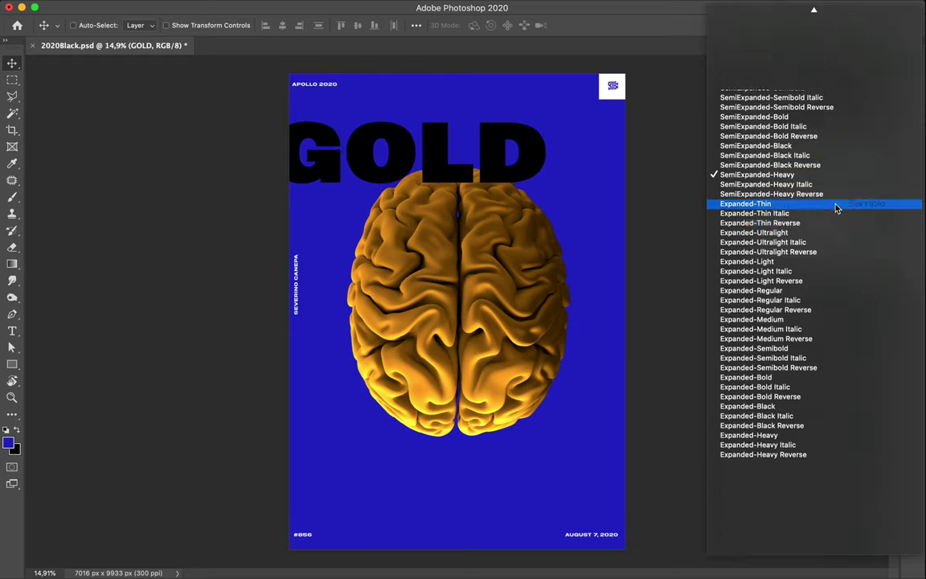
{"action": "scroll", "coordinate": [836, 207], "scroll_direction": "up", "scroll_amount": 10}
{"action": "left_click", "coordinate": [810, 111]}
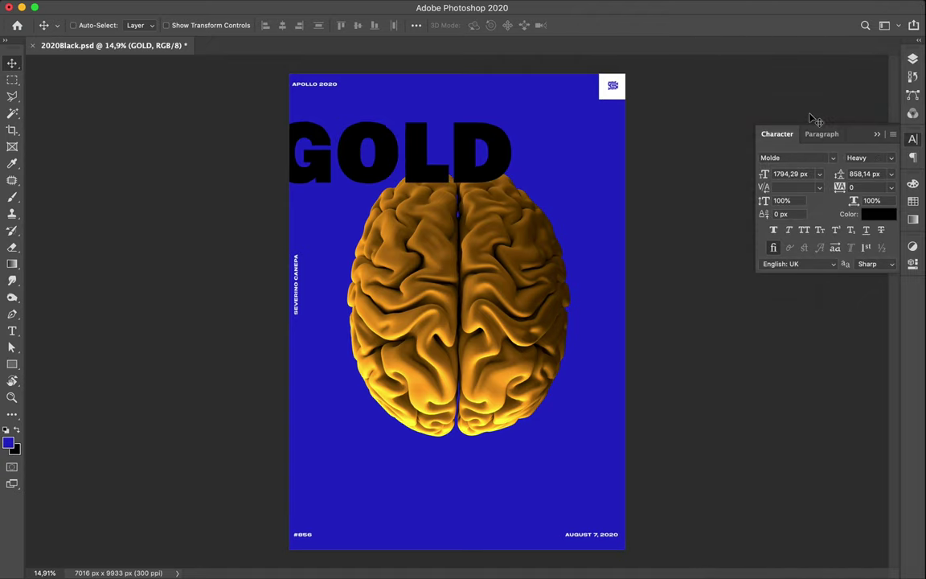
{"action": "key", "text": "ctrl+z"}
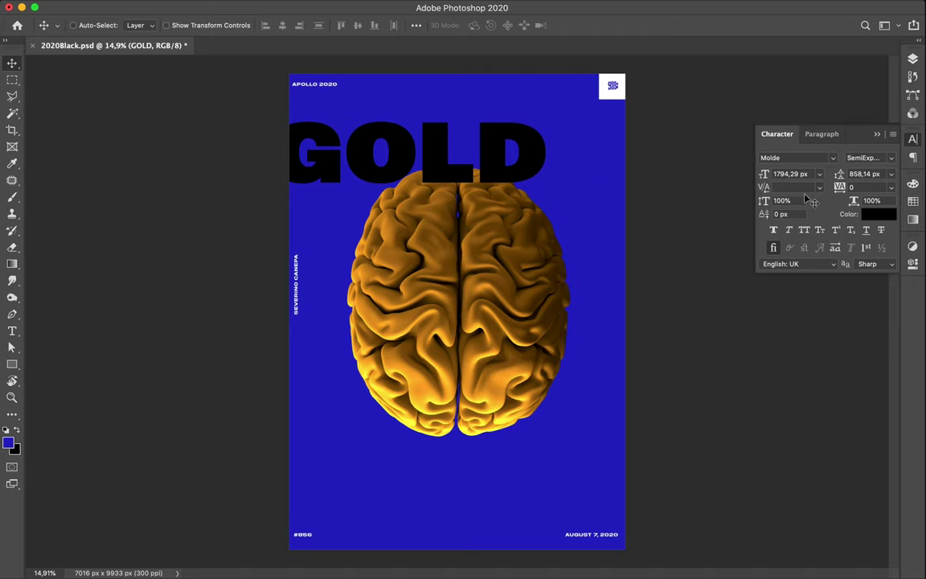
Tighten GOLD's tracking to -40 and nudge it slightly left
{"action": "left_click", "coordinate": [853, 187]}
{"action": "type", "text": "-200"}
{"action": "key", "text": "Return"}
{"action": "type", "text": "0"}
{"action": "key", "text": "Return"}
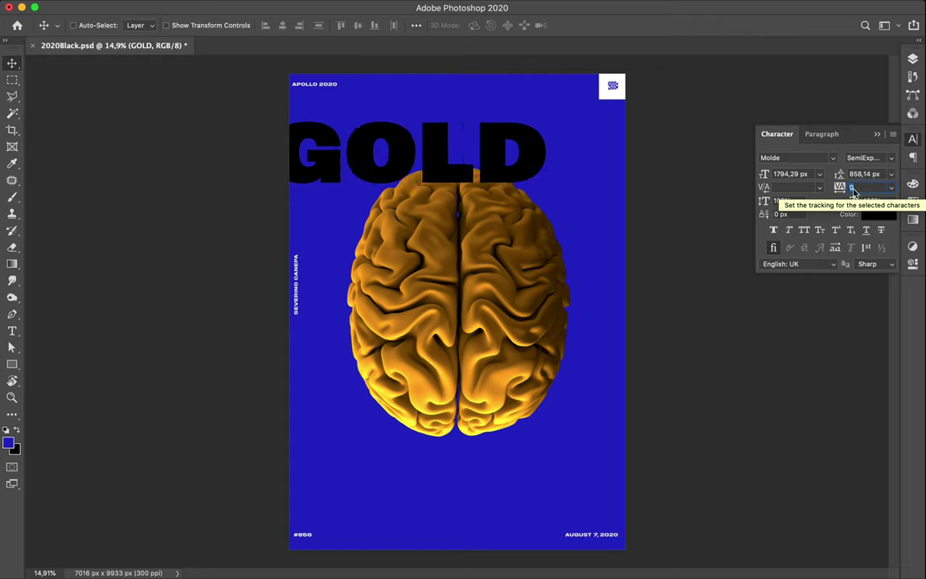
{"action": "key", "text": "Down"}
{"action": "key", "text": "Down"}
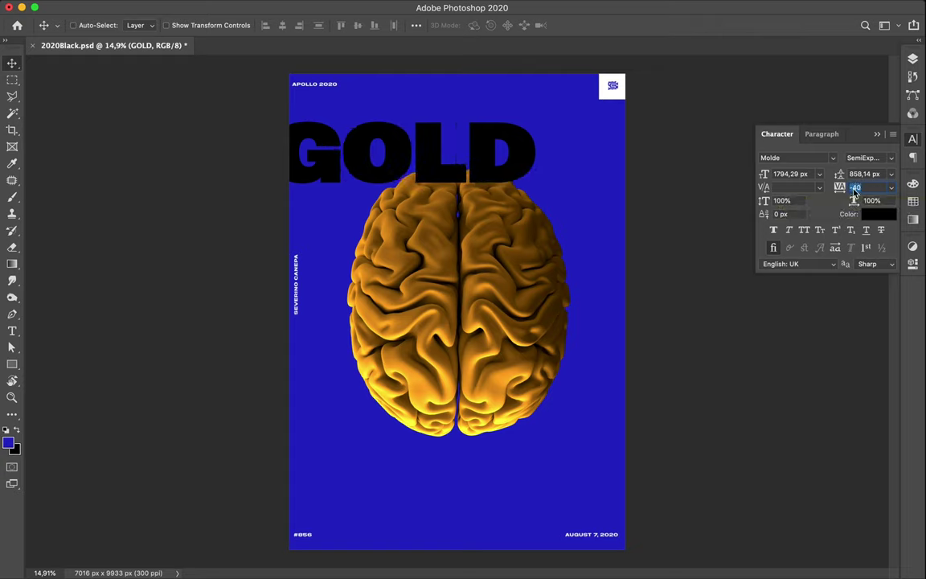
{"action": "left_click", "coordinate": [8, 67]}
{"action": "left_click_drag", "start_coordinate": [464, 172], "coordinate": [456, 173]}
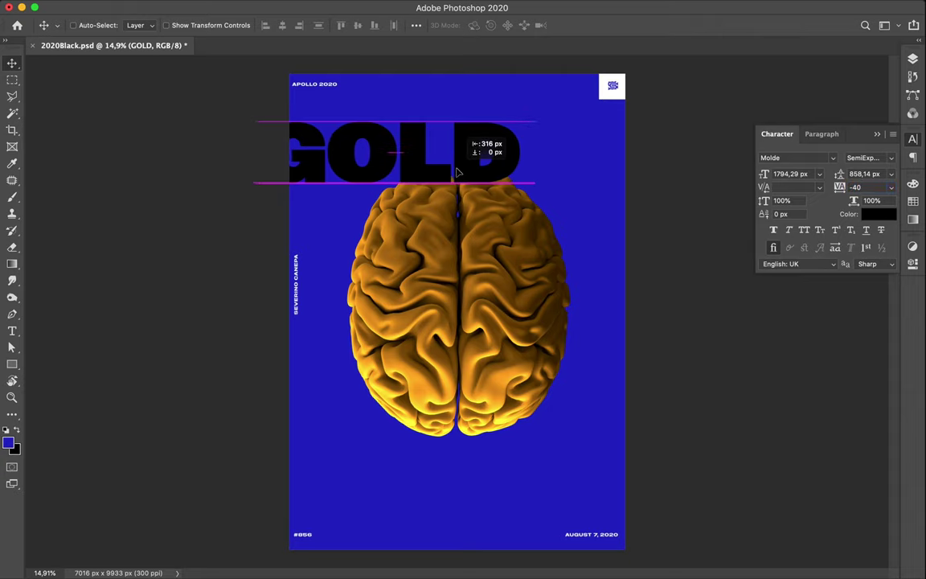
Shift GOLD further left and drop a duplicate near the right edge
{"action": "left_click_drag", "start_coordinate": [463, 174], "coordinate": [441, 172]}
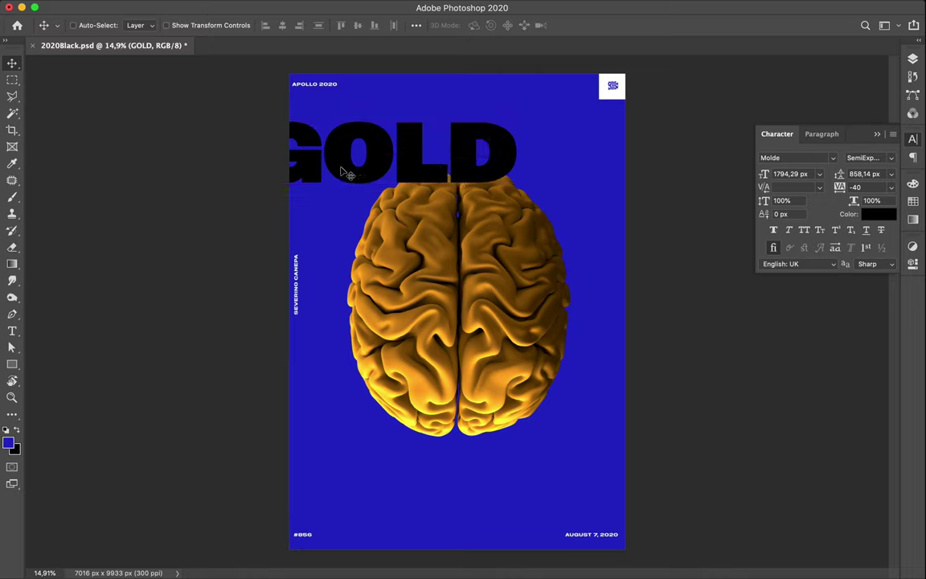
{"action": "left_click_drag", "start_coordinate": [343, 170], "coordinate": [571, 328]}
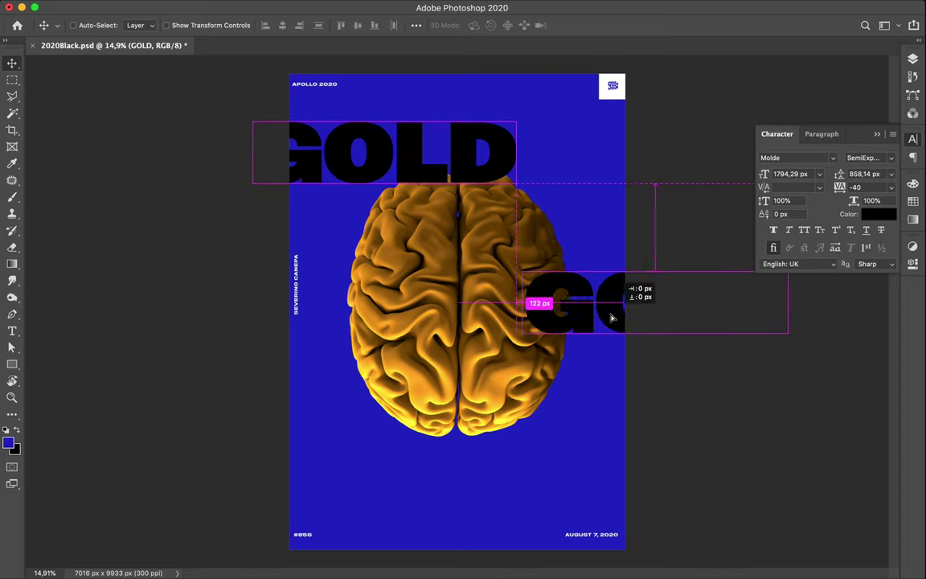
{"action": "left_click_drag", "start_coordinate": [571, 328], "coordinate": [572, 325]}
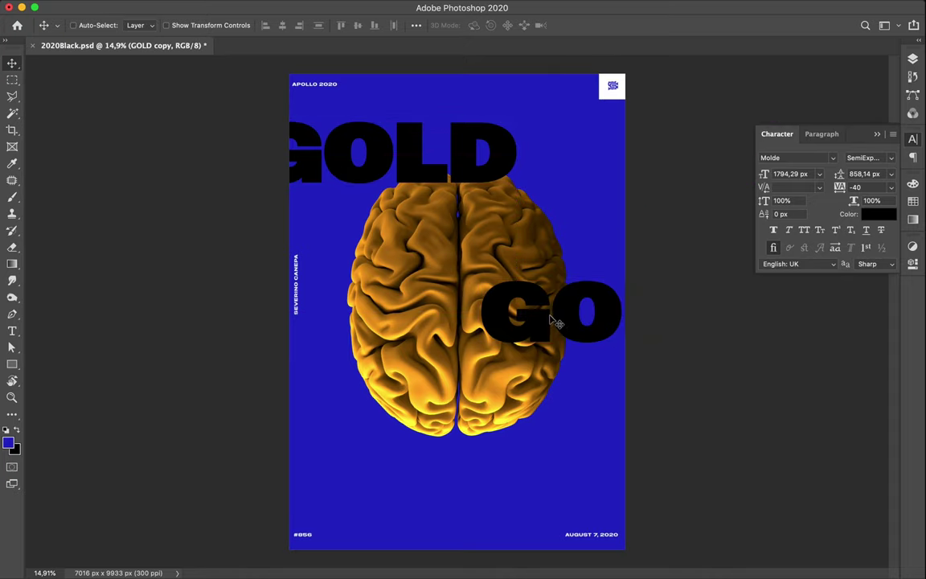
Edit the duplicate's text down to a single G and commit it
{"action": "double_click", "coordinate": [555, 318]}
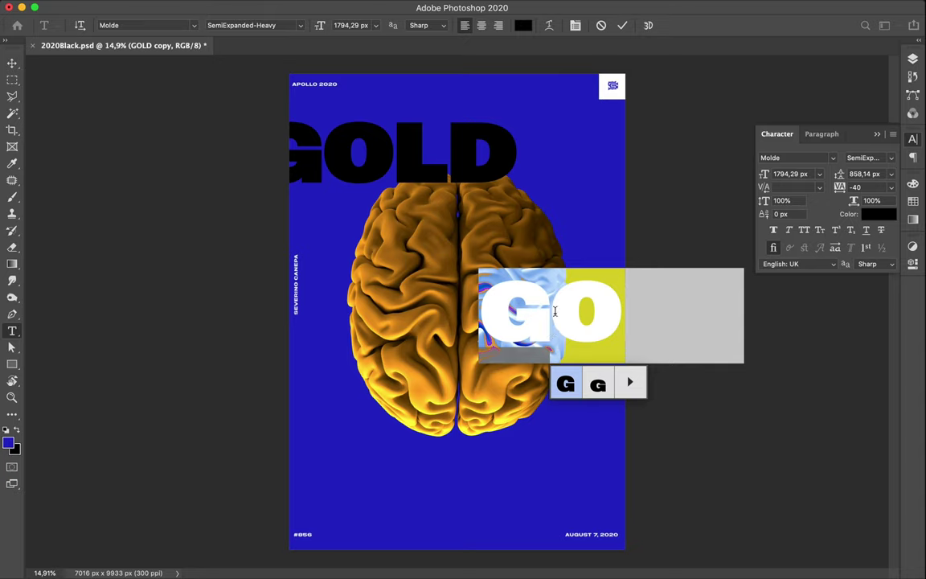
{"action": "left_click", "coordinate": [555, 311]}
{"action": "double_click", "coordinate": [681, 316]}
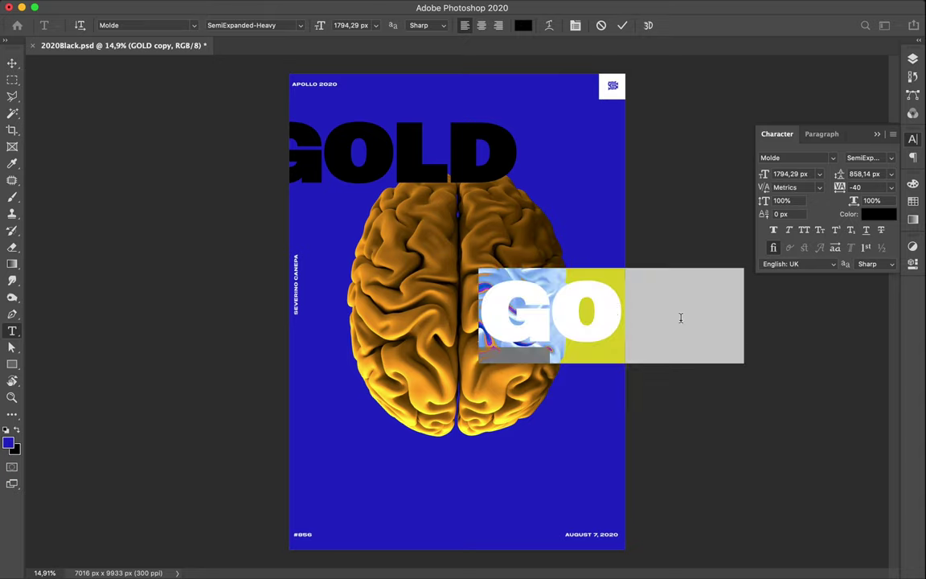
{"action": "left_click", "coordinate": [554, 317]}
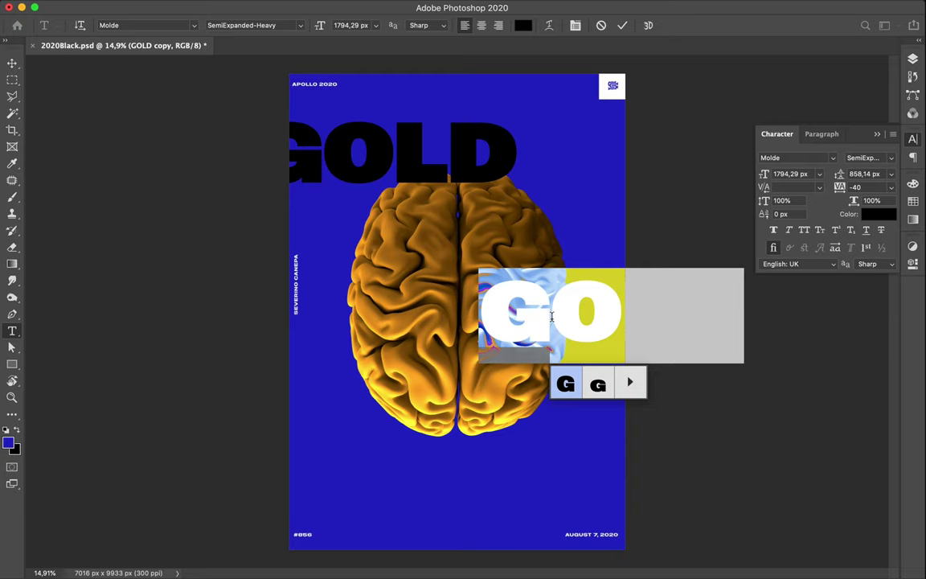
{"action": "left_click", "coordinate": [551, 316]}
{"action": "left_click", "coordinate": [552, 316]}
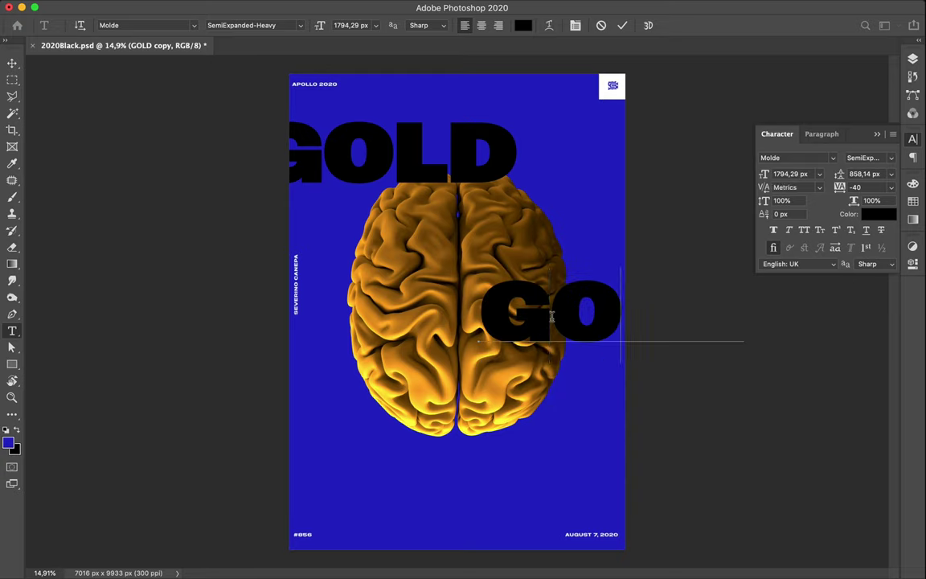
{"action": "key", "text": "Right"}
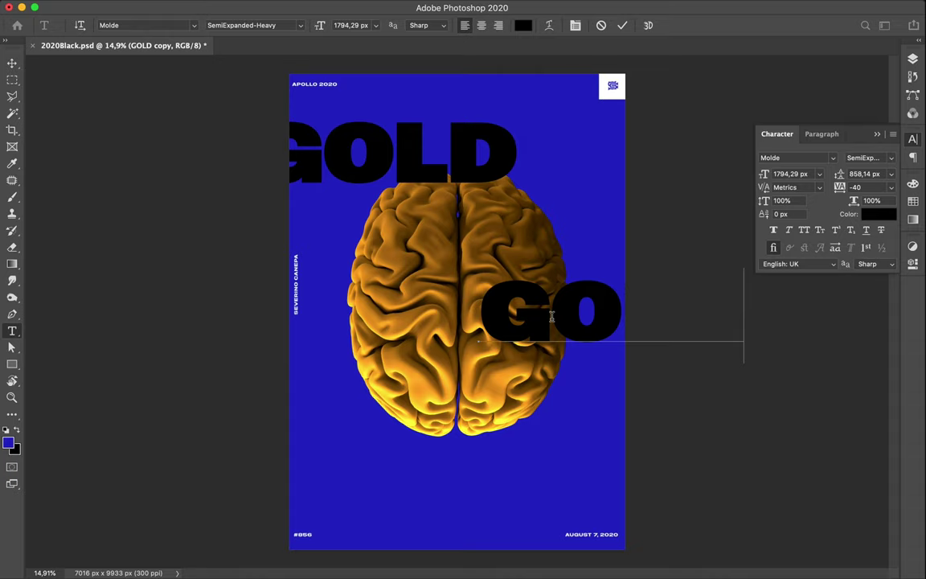
{"action": "key", "text": "Left"}
{"action": "key", "text": "Left"}
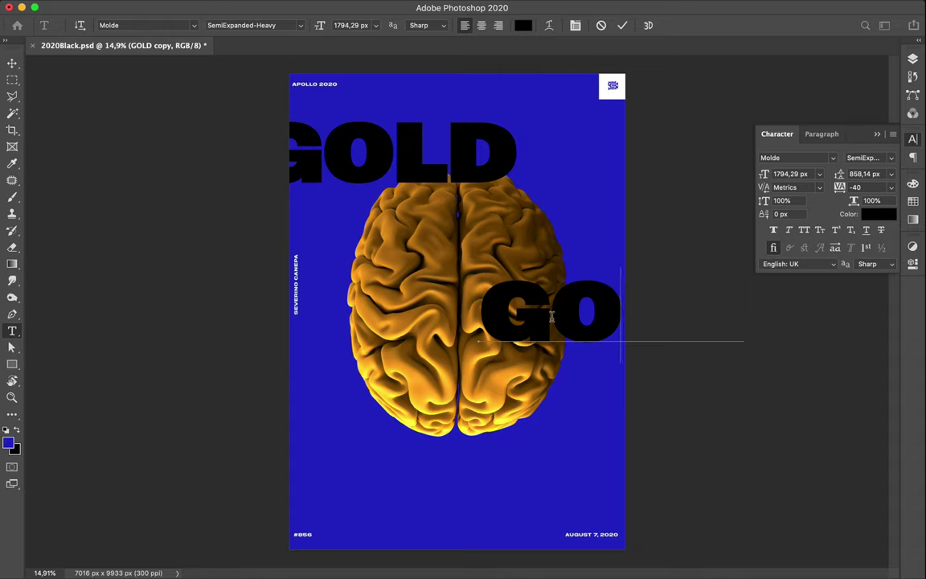
{"action": "key", "text": "Left"}
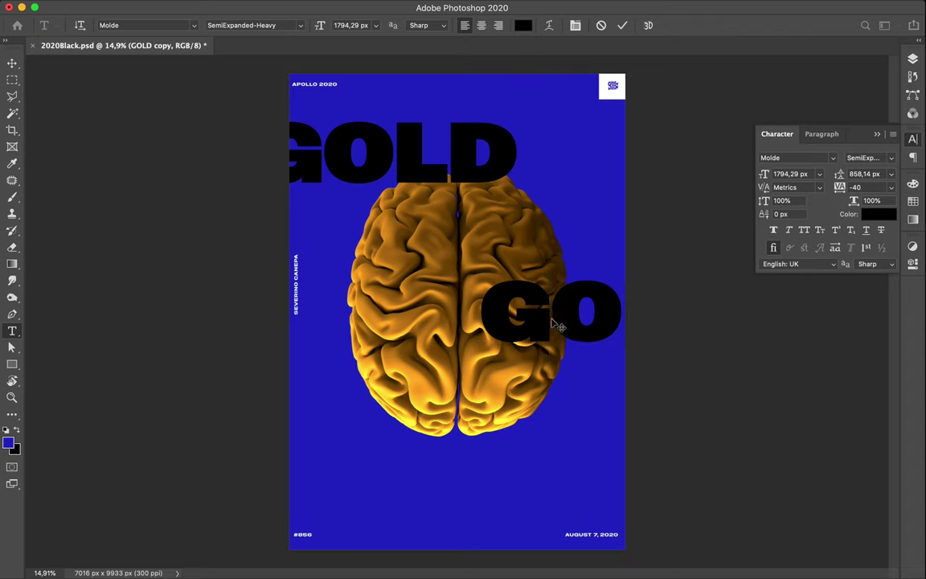
{"action": "key", "text": "Delete"}
{"action": "key", "text": "Escape"}
{"action": "key", "text": "v"}
Position the G at the top-right edge, level with GOLD
{"action": "key", "text": "ctrl"}
{"action": "left_click_drag", "start_coordinate": [536, 329], "coordinate": [627, 186]}
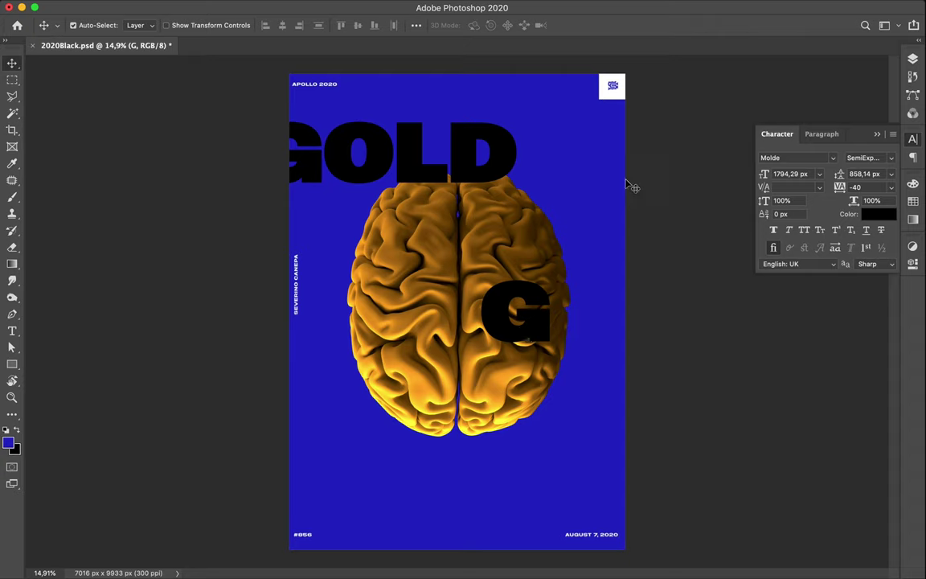
{"action": "left_click_drag", "start_coordinate": [626, 176], "coordinate": [623, 173]}
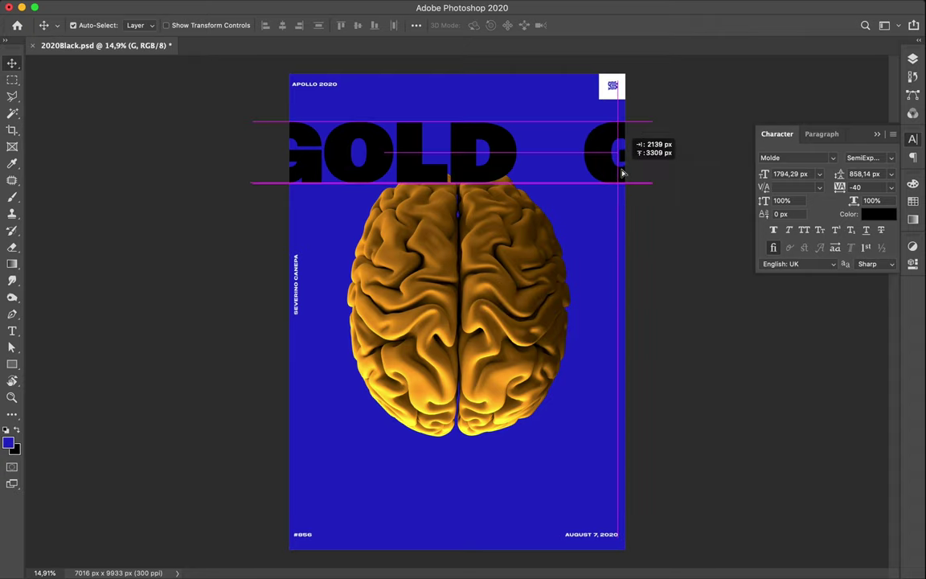
{"action": "left_click_drag", "start_coordinate": [622, 173], "coordinate": [621, 173]}
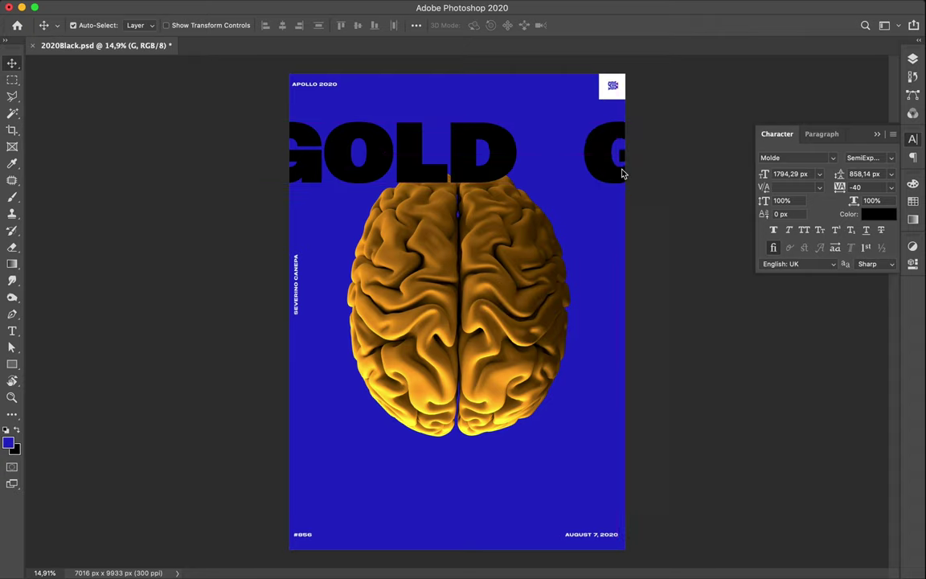
{"action": "left_click", "coordinate": [523, 253]}
Draw a tall white rectangle below GOLD over the brain, then shift the brain left
{"action": "left_click_drag", "start_coordinate": [523, 297], "coordinate": [520, 296]}
{"action": "key", "text": "m"}
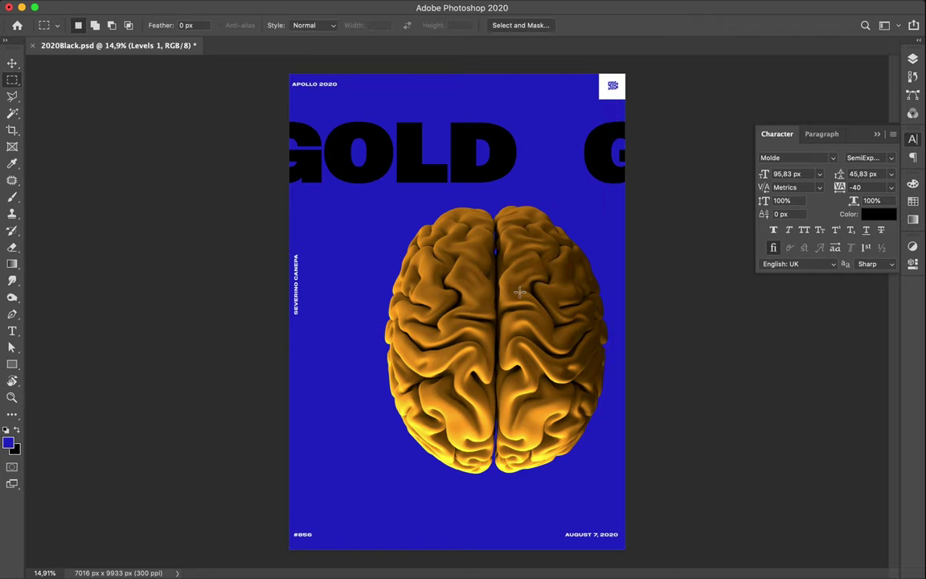
{"action": "key", "text": "u"}
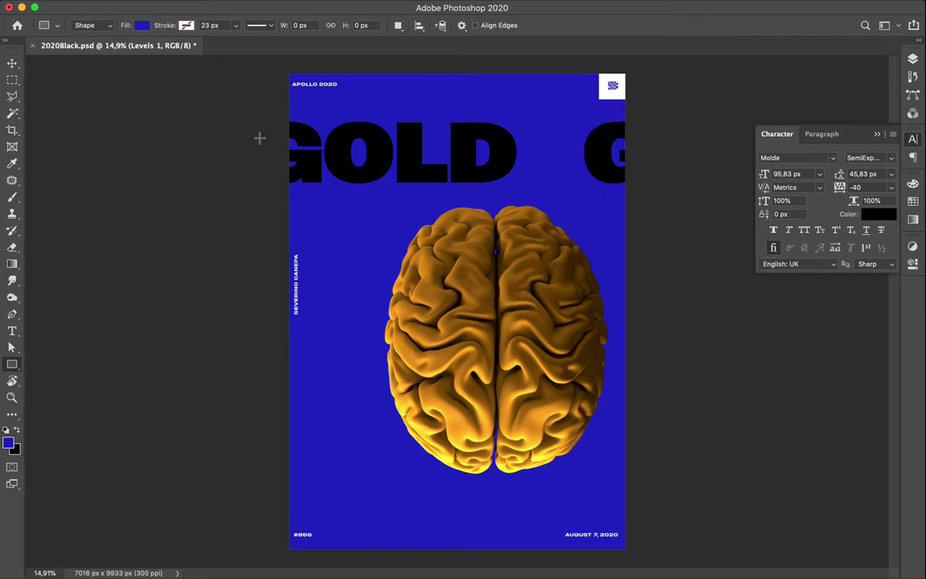
{"action": "left_click", "coordinate": [142, 27]}
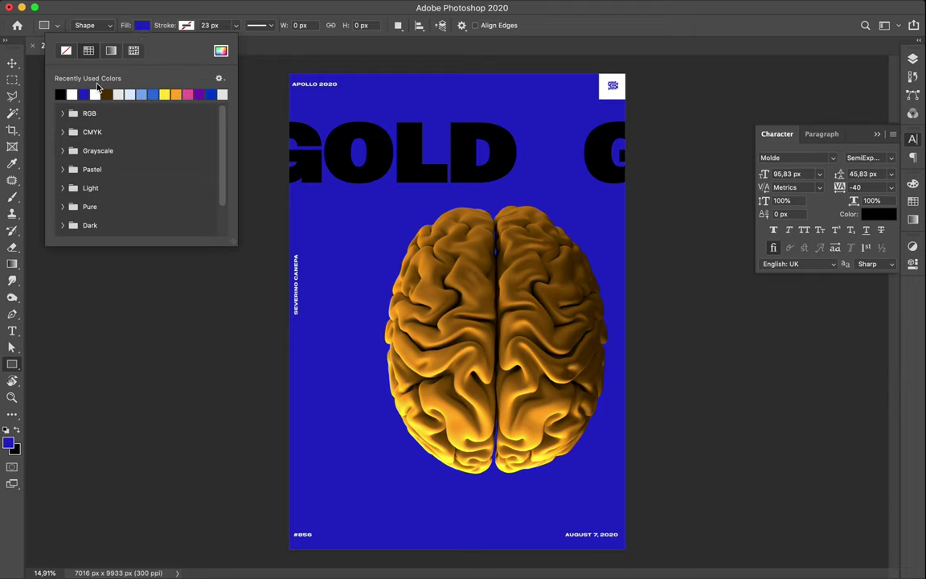
{"action": "left_click", "coordinate": [72, 94]}
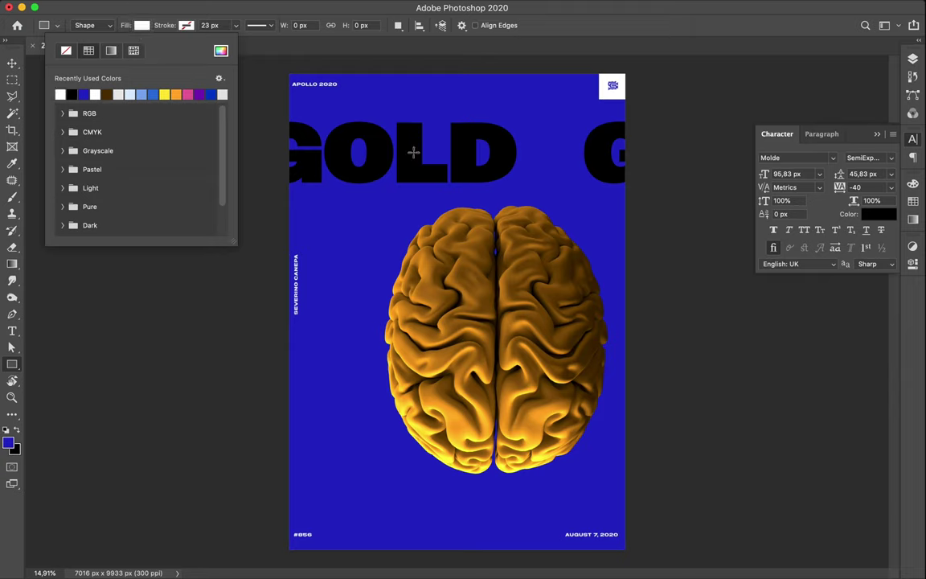
{"action": "left_click_drag", "start_coordinate": [410, 146], "coordinate": [561, 398]}
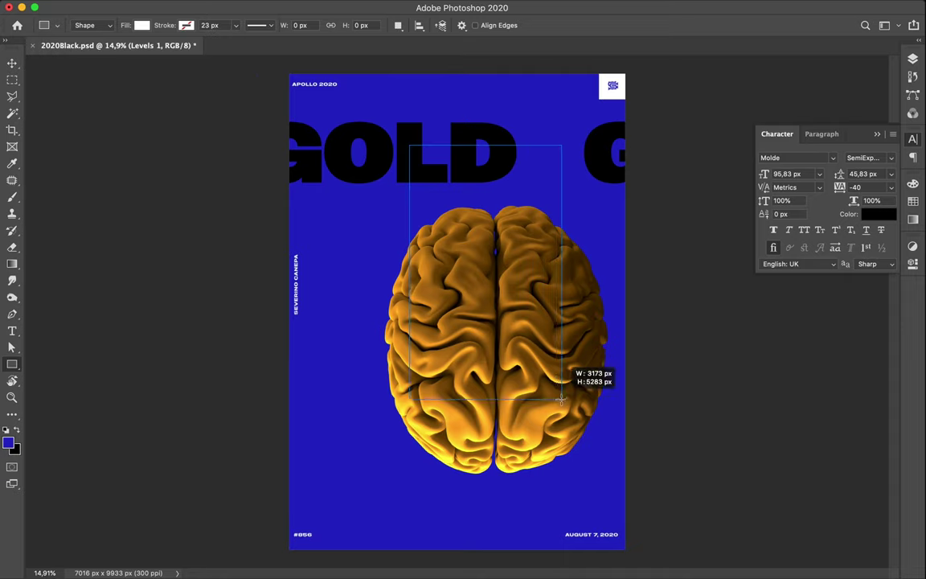
{"action": "left_click_drag", "start_coordinate": [561, 397], "coordinate": [562, 399]}
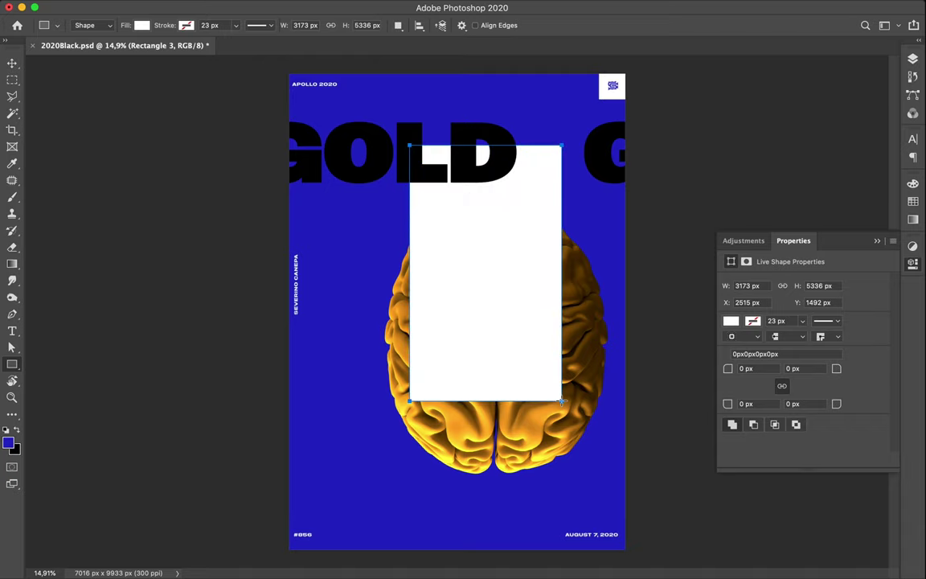
{"action": "key", "text": "v"}
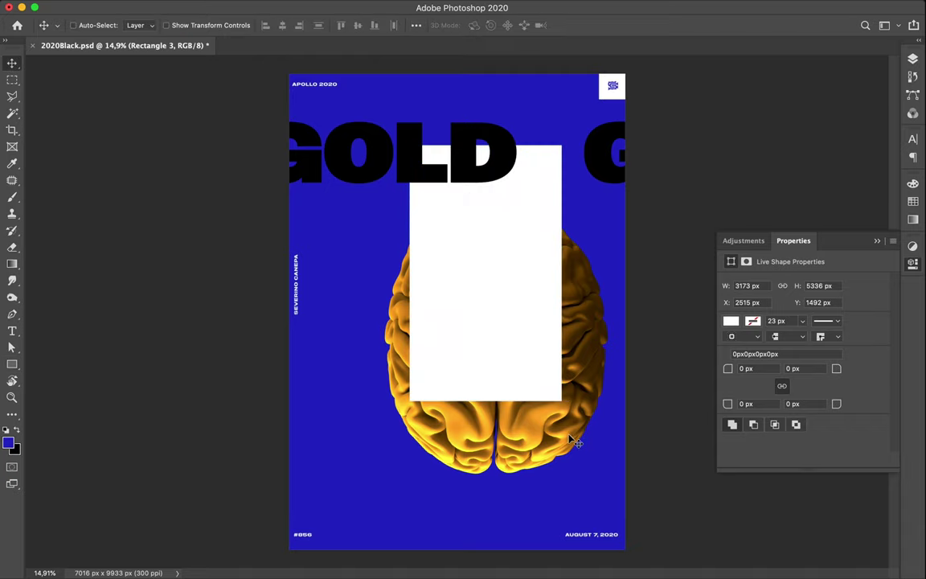
{"action": "left_click_drag", "start_coordinate": [480, 445], "coordinate": [498, 430]}
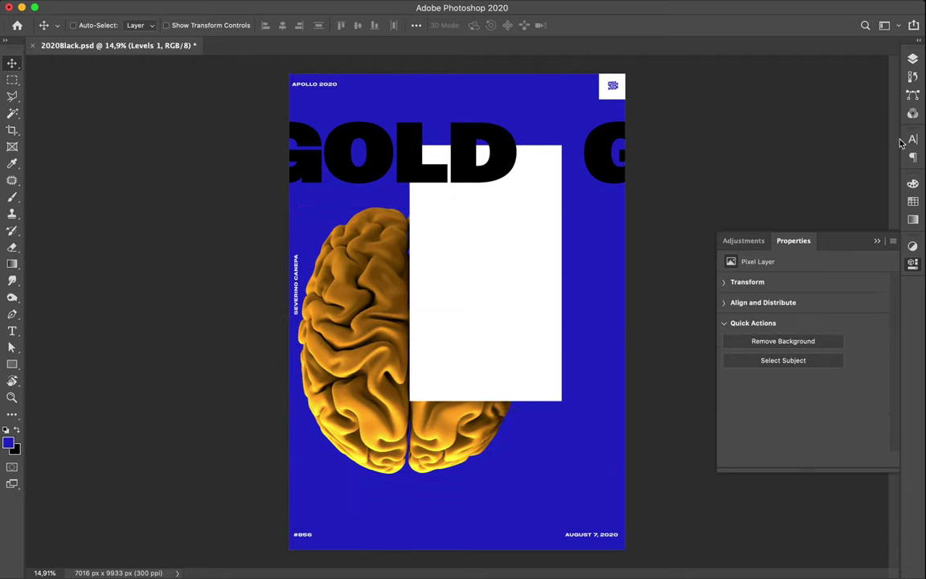
Clip the brain layer to Rectangle 3, then duplicate GOLD onto a second line below
{"action": "key", "text": "F7"}
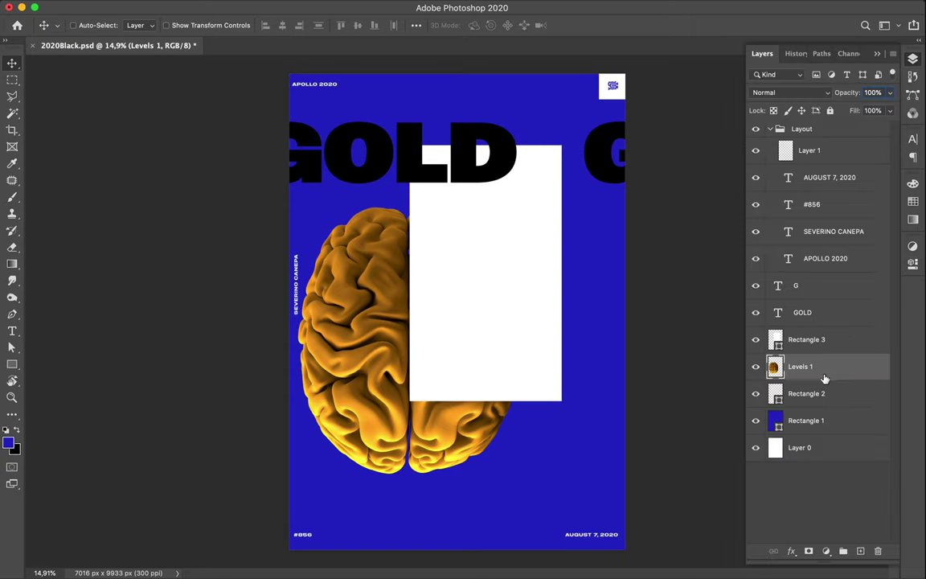
{"action": "left_click_drag", "start_coordinate": [821, 340], "coordinate": [816, 328]}
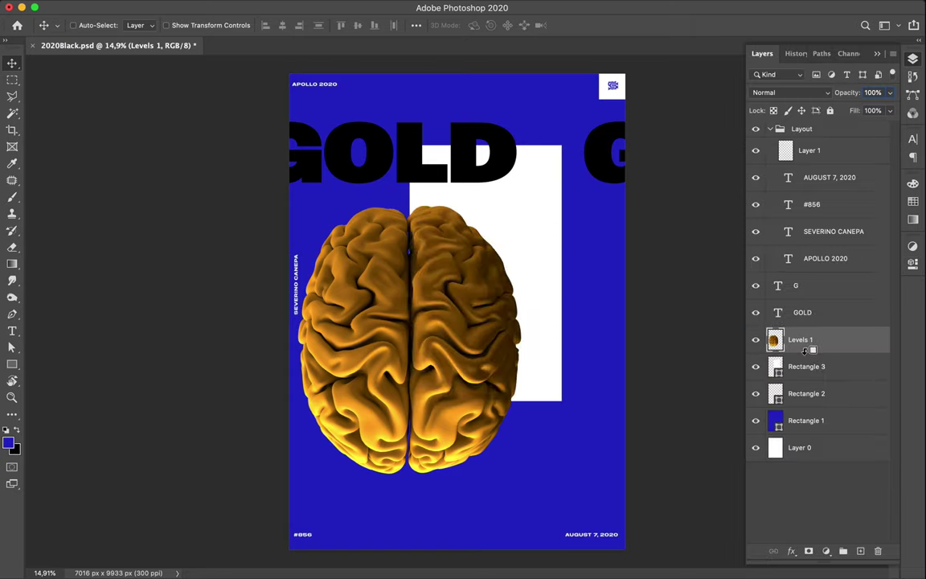
{"action": "left_click", "coordinate": [808, 350], "text": "alt"}
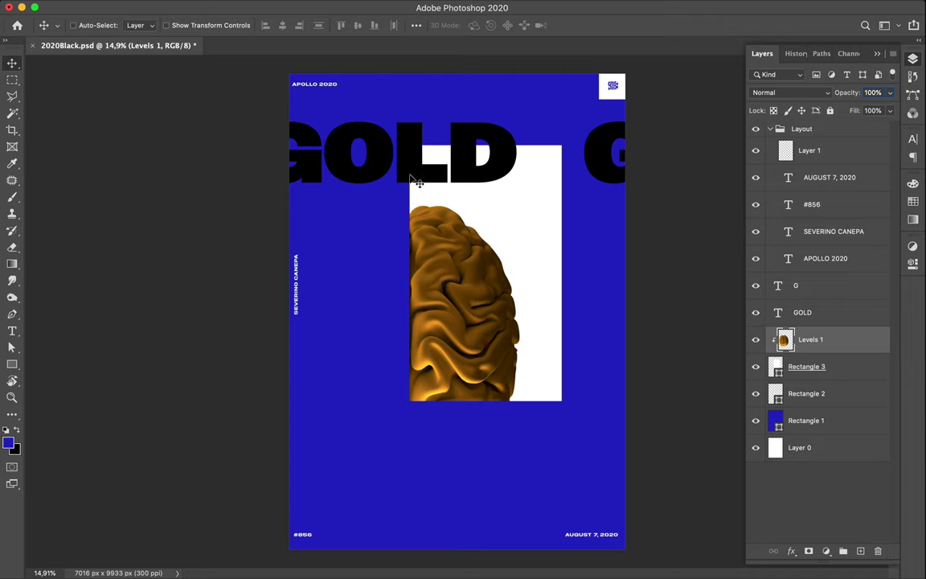
{"action": "left_click", "coordinate": [410, 179], "text": "super"}
{"action": "left_click_drag", "start_coordinate": [410, 178], "coordinate": [409, 242]}
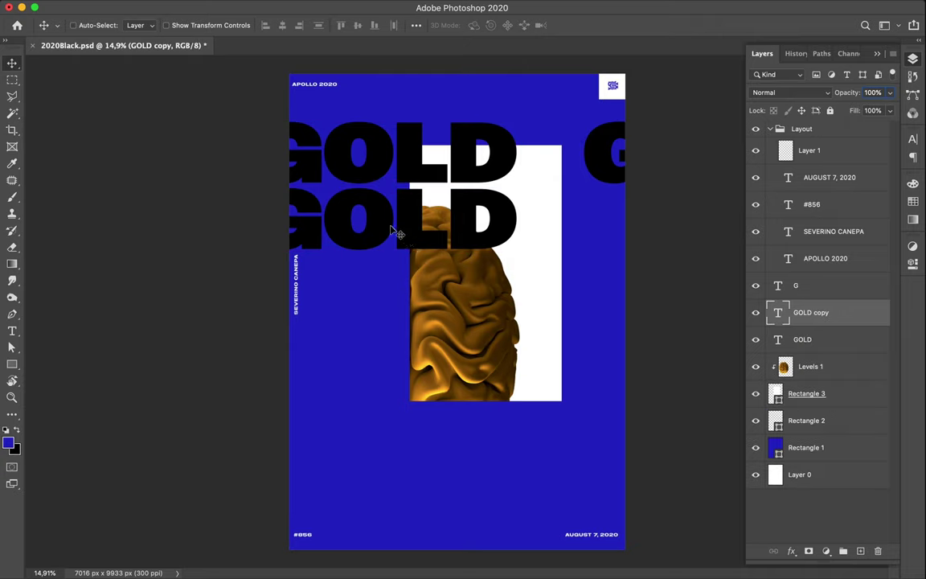
Retype the duplicated headline as BRAIN and align it left under GOLD
{"action": "key", "text": "t"}
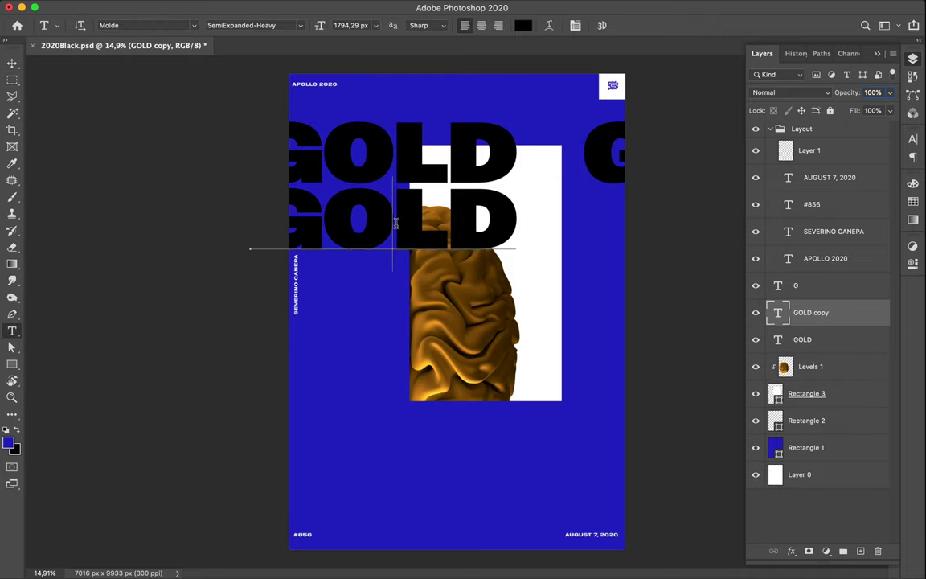
{"action": "double_click", "coordinate": [396, 224]}
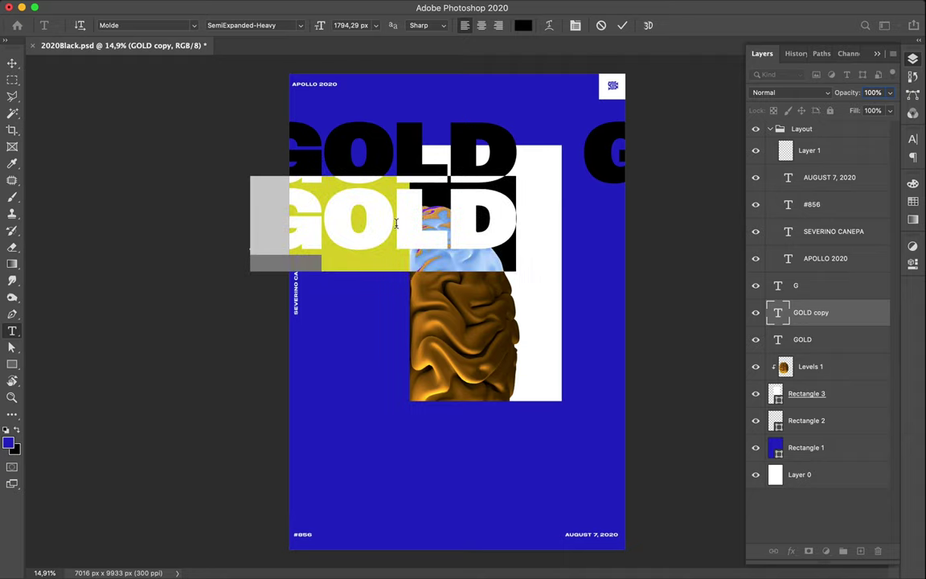
{"action": "type", "text": "BRAI"}
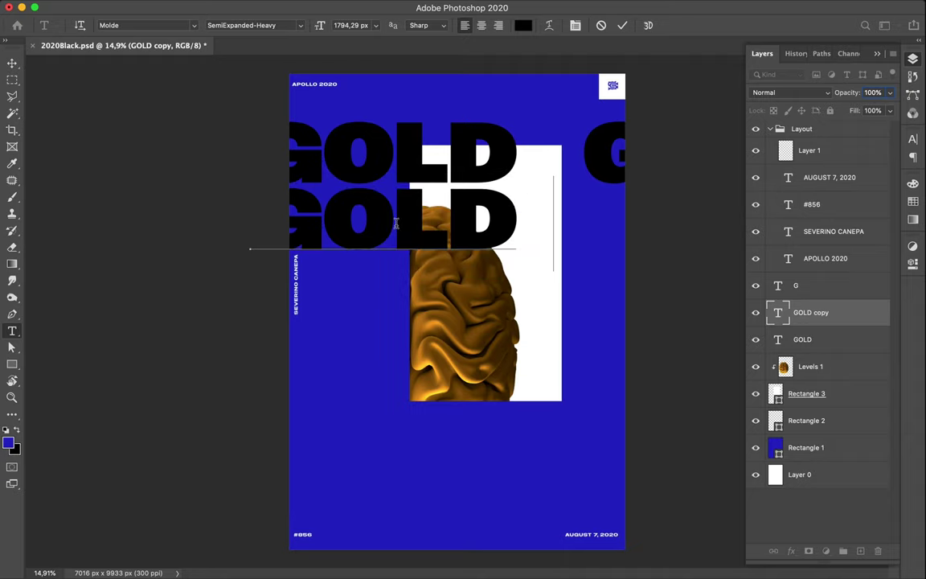
{"action": "type", "text": "N"}
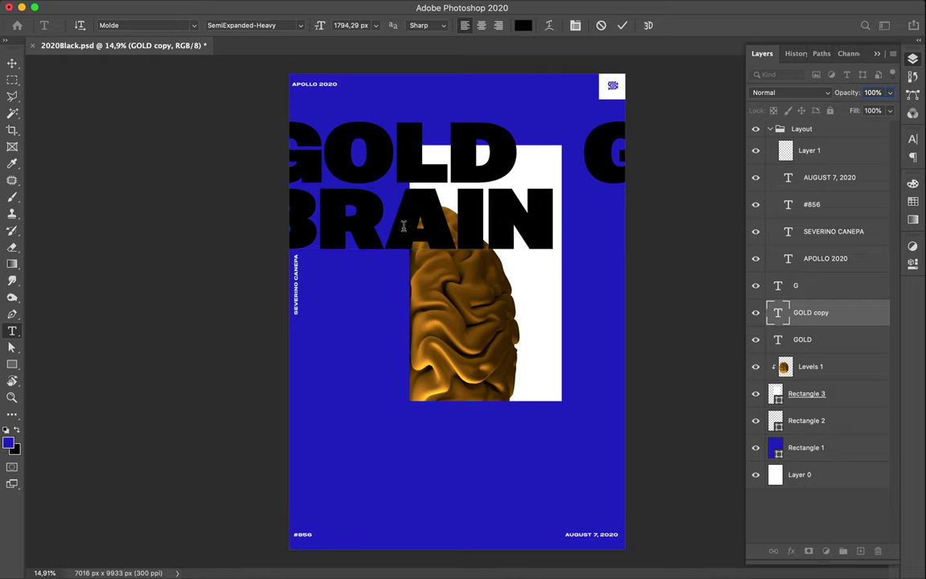
{"action": "key", "text": "Escape"}
{"action": "key", "text": "v"}
{"action": "left_click_drag", "start_coordinate": [408, 235], "coordinate": [396, 234]}
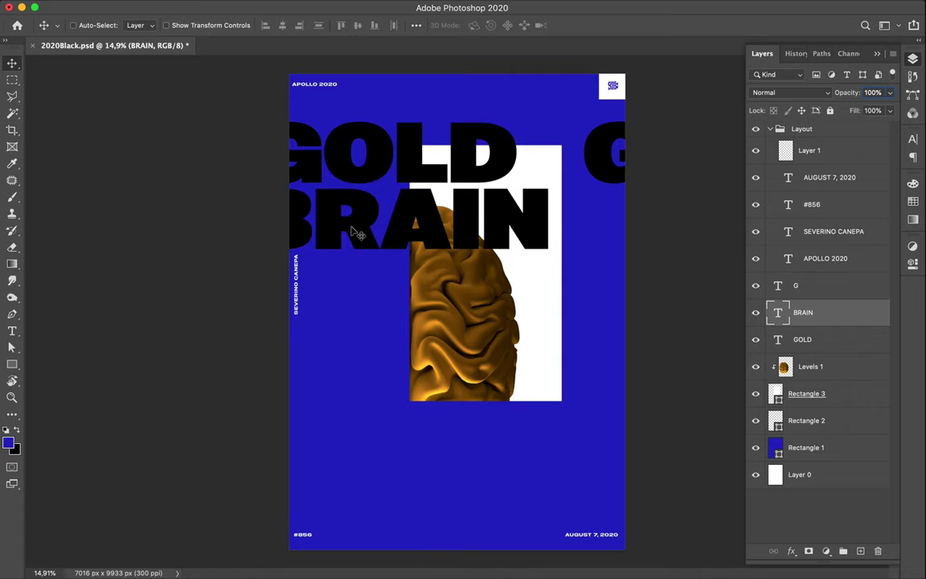
{"action": "left_click", "coordinate": [599, 155]}
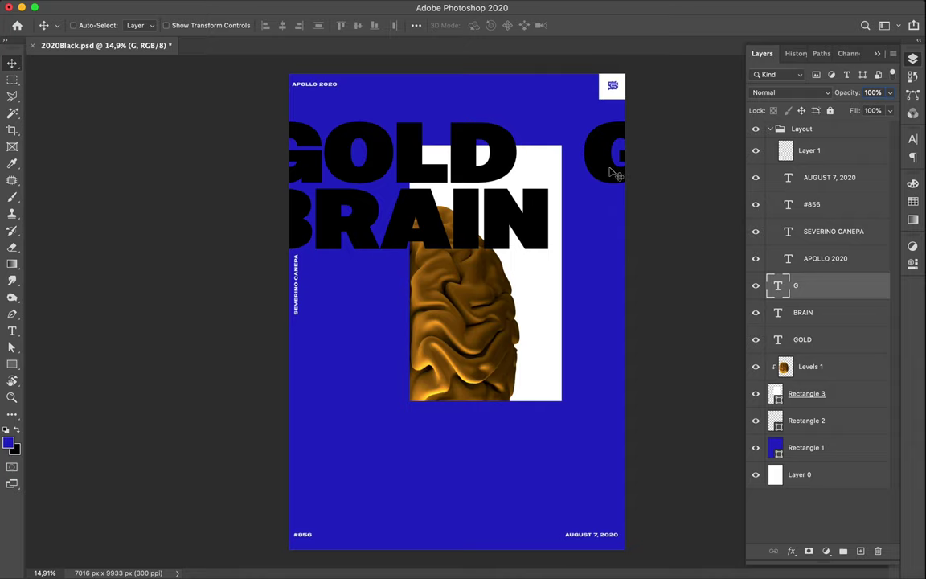
Duplicate the right-edge G downward and change the copy to B
{"action": "left_click_drag", "start_coordinate": [611, 172], "coordinate": [613, 239]}
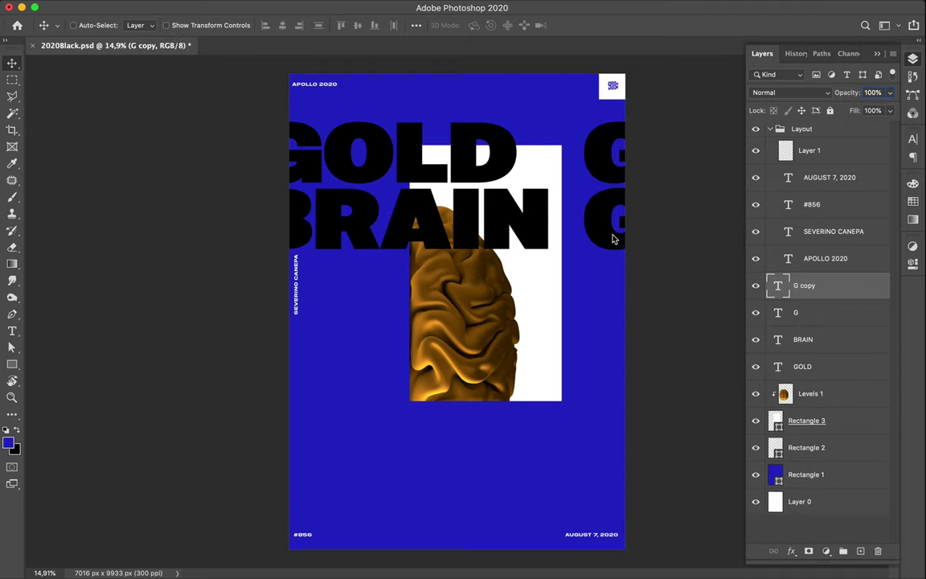
{"action": "double_click", "coordinate": [612, 235]}
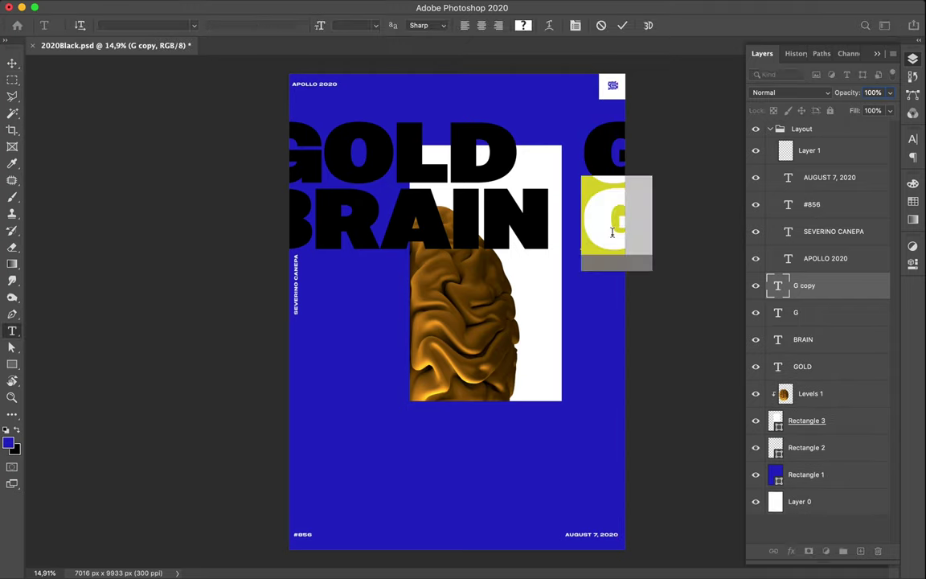
{"action": "type", "text": "B"}
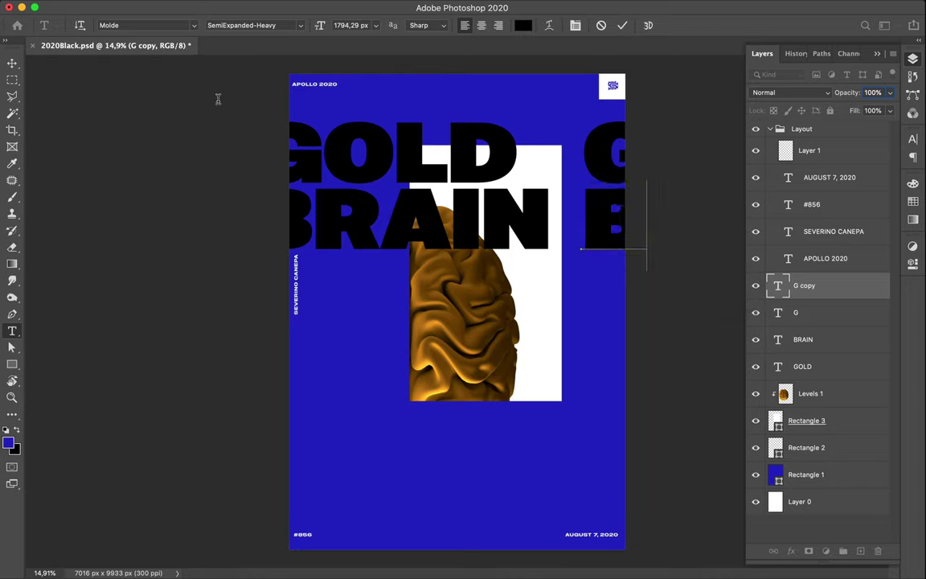
{"action": "left_click", "coordinate": [11, 64]}
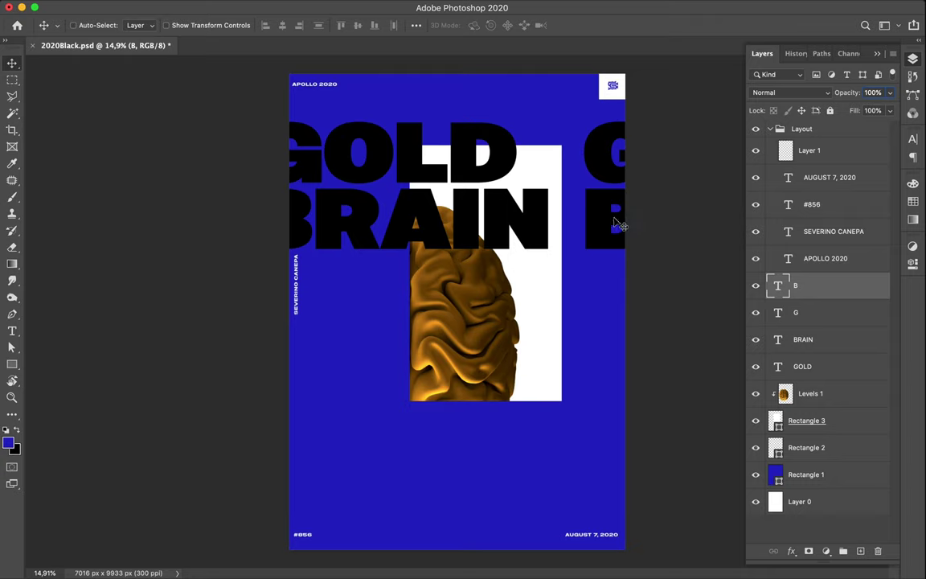
Copy the B to the left edge under BRAIN and select it for editing
{"action": "left_click_drag", "start_coordinate": [617, 222], "coordinate": [303, 286]}
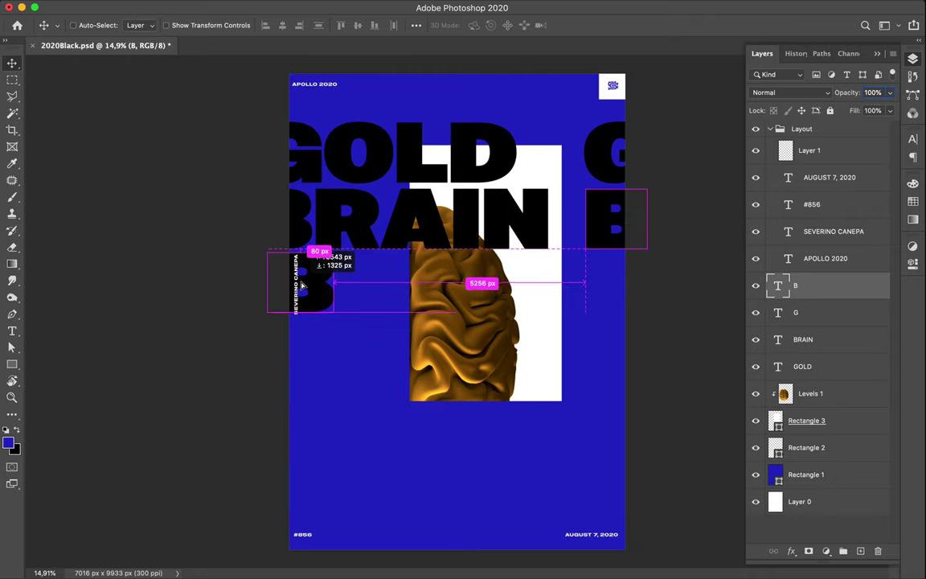
{"action": "left_click_drag", "start_coordinate": [303, 286], "coordinate": [303, 290]}
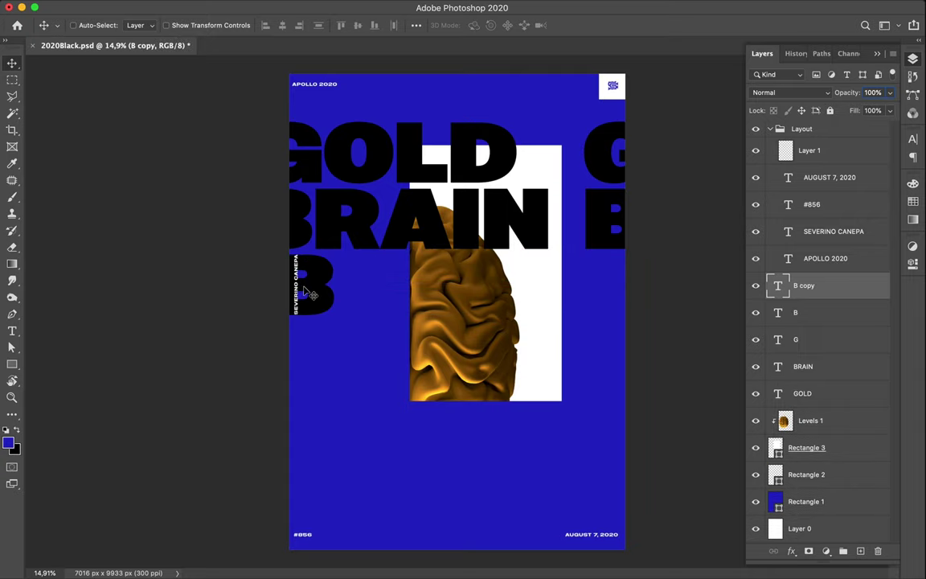
{"action": "key", "text": "z"}
{"action": "key", "text": "t"}
{"action": "left_click", "coordinate": [294, 258]}
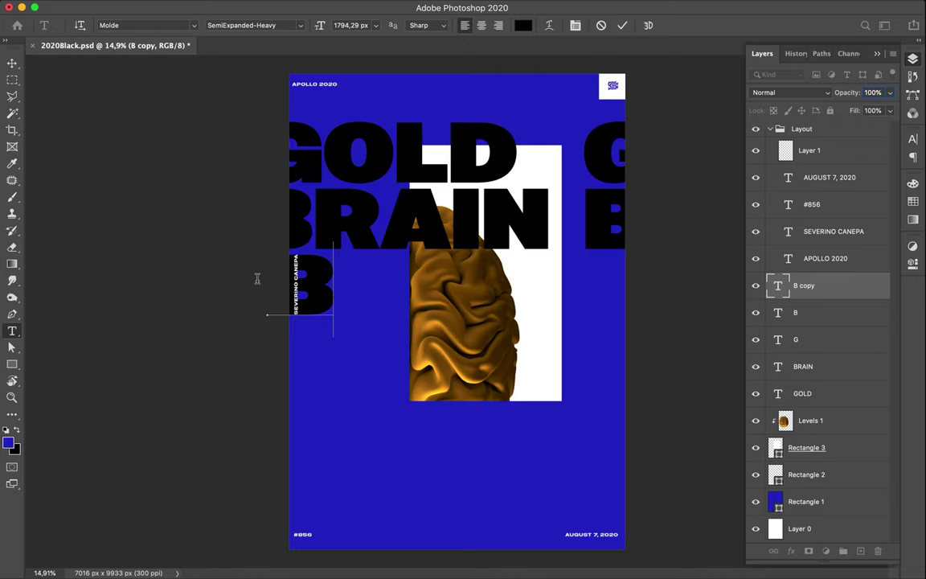
{"action": "double_click", "coordinate": [316, 280]}
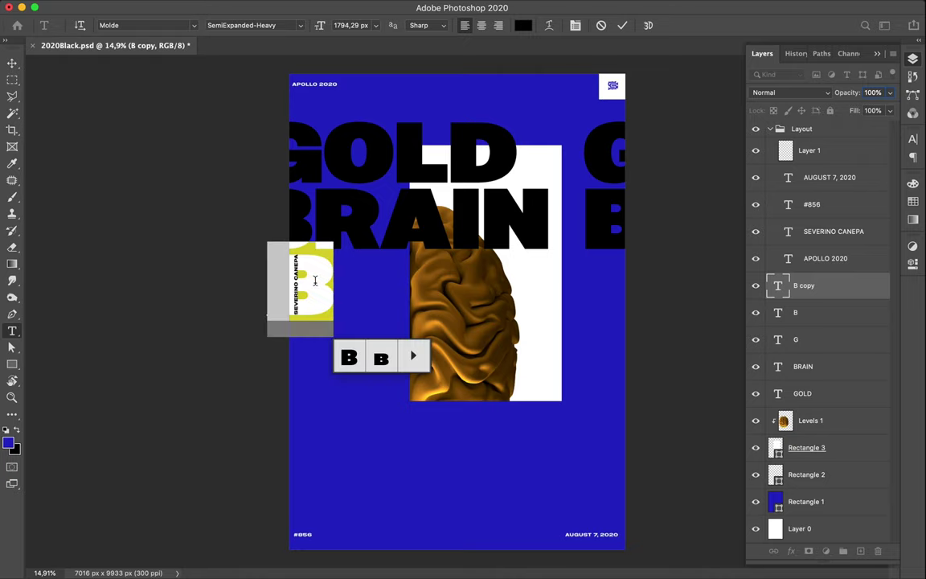
Replace the left-edge B with #6, then change the 6 to 7
{"action": "type", "text": "#"}
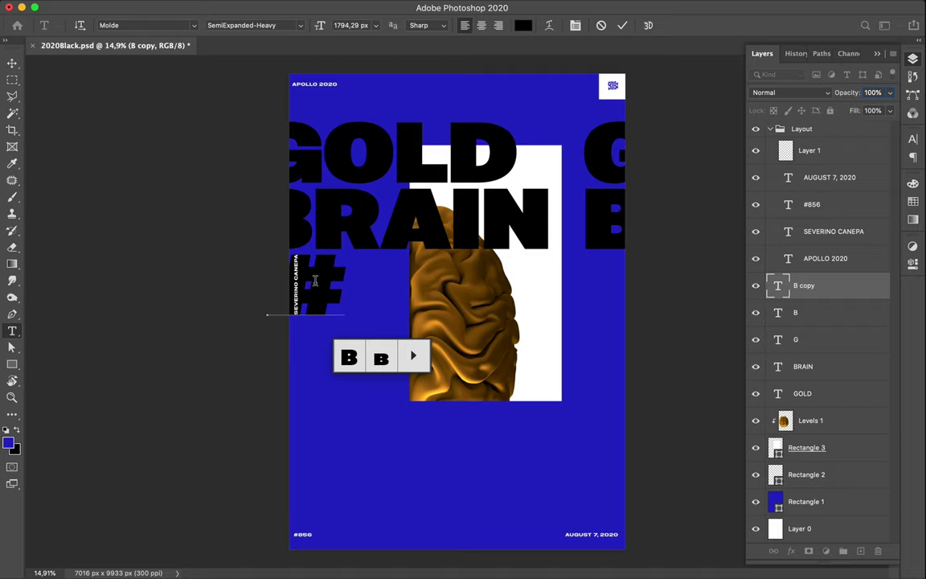
{"action": "type", "text": "6"}
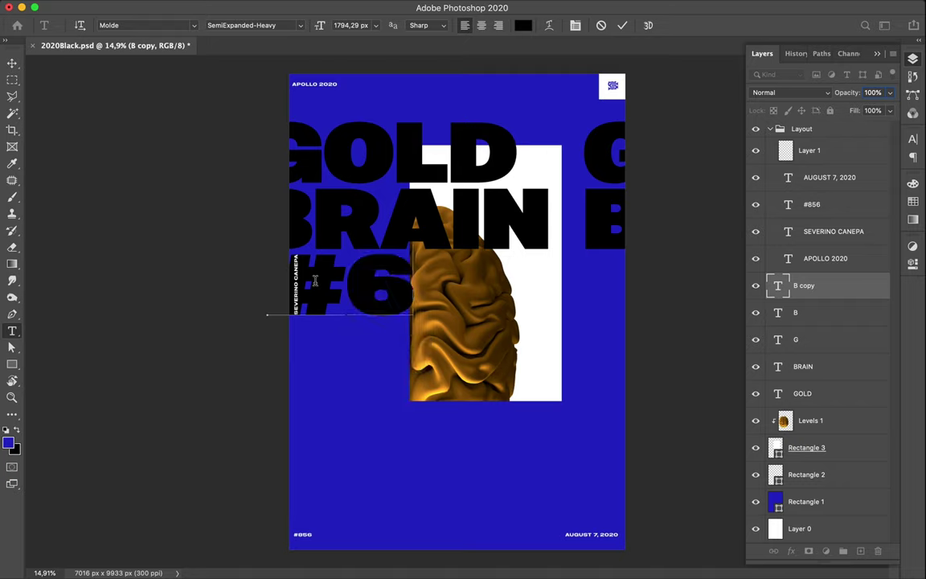
{"action": "key", "text": "ctrl+Return"}
{"action": "key", "text": "v"}
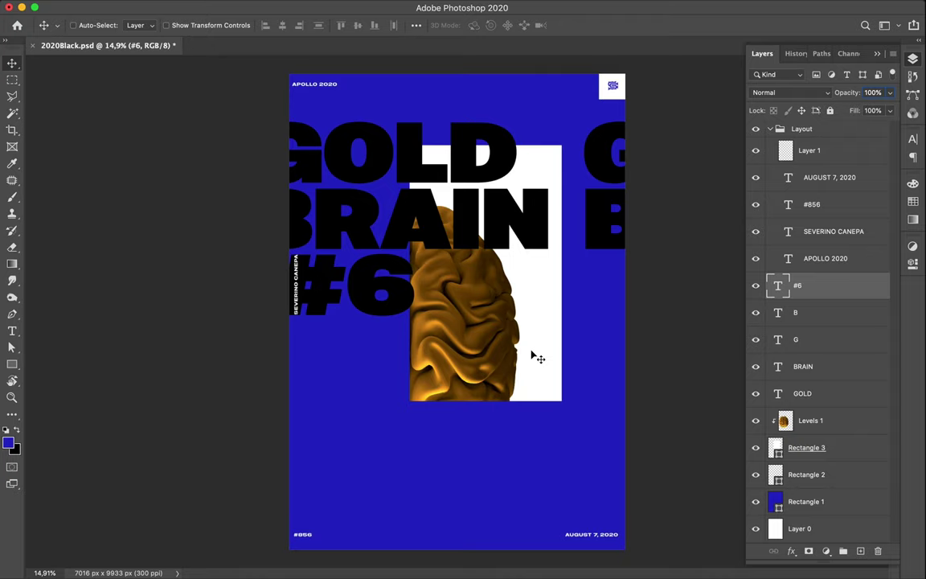
{"action": "key", "text": "t"}
{"action": "double_click", "coordinate": [391, 274]}
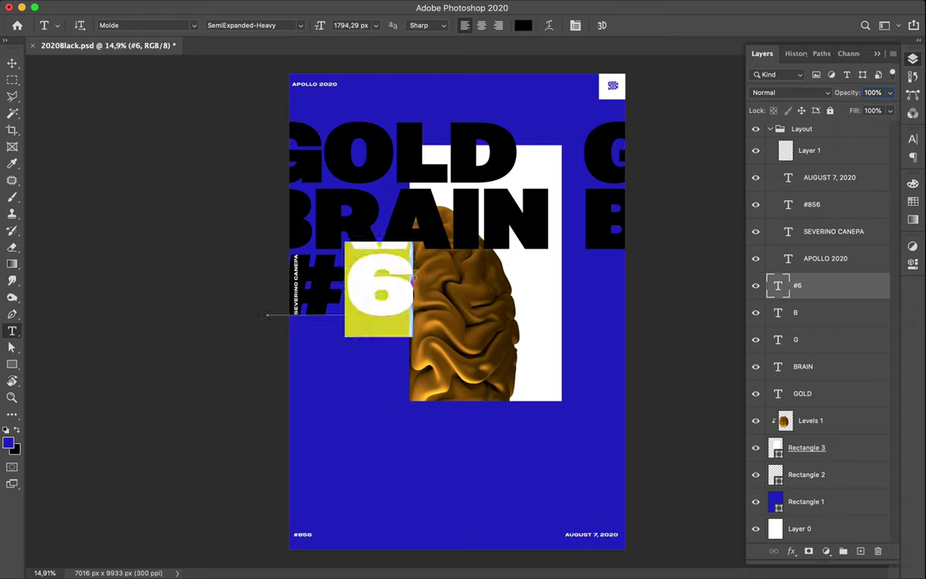
{"action": "type", "text": "7"}
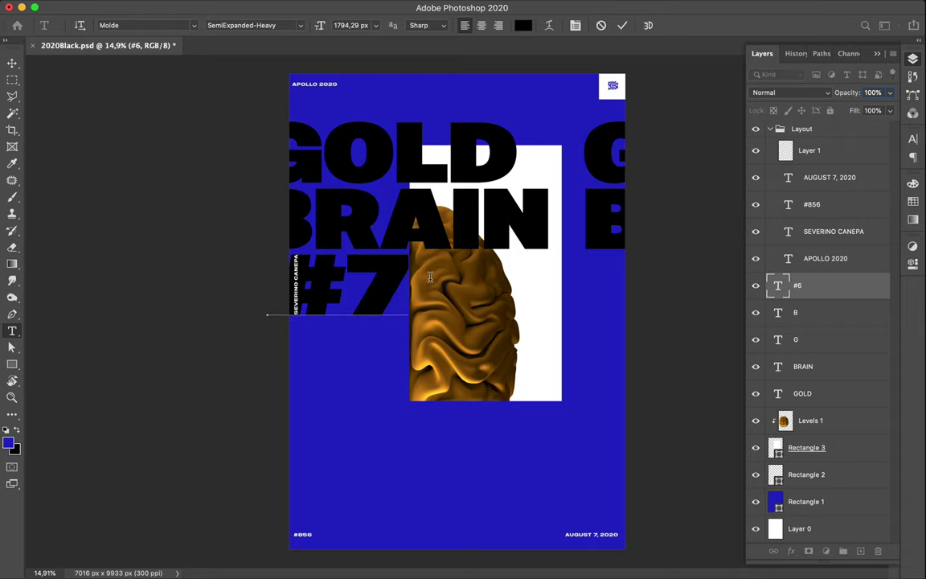
{"action": "key", "text": "Escape"}
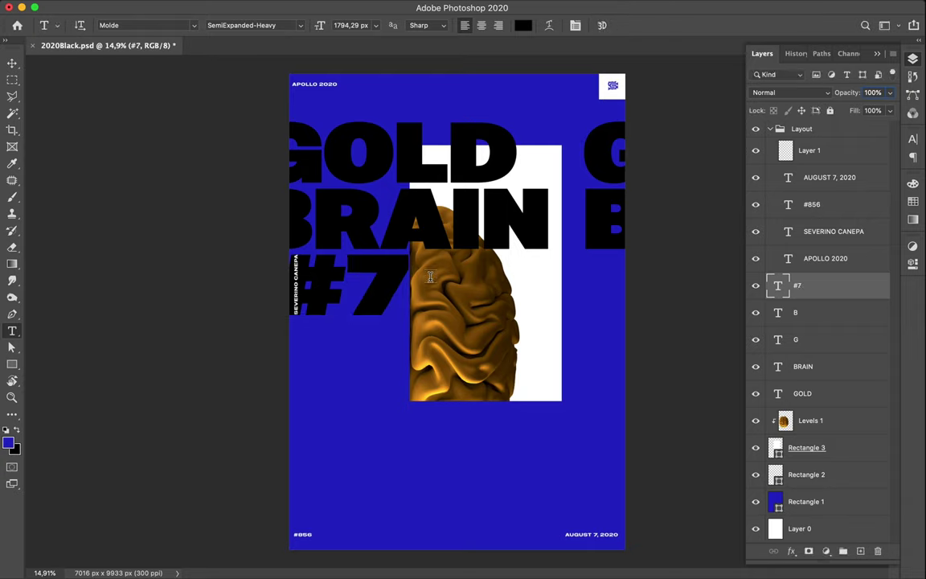
{"action": "key", "text": "v"}
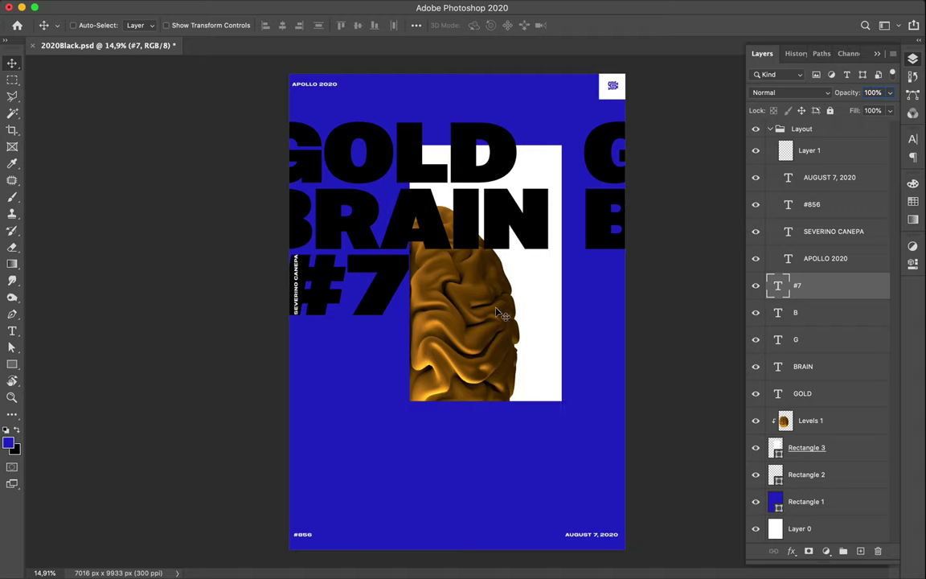
Duplicate GOLD, BRAIN and #7 into the lower half, between Rectangle 3 and Rectangle 2
{"action": "left_click", "coordinate": [480, 153], "text": "ctrl"}
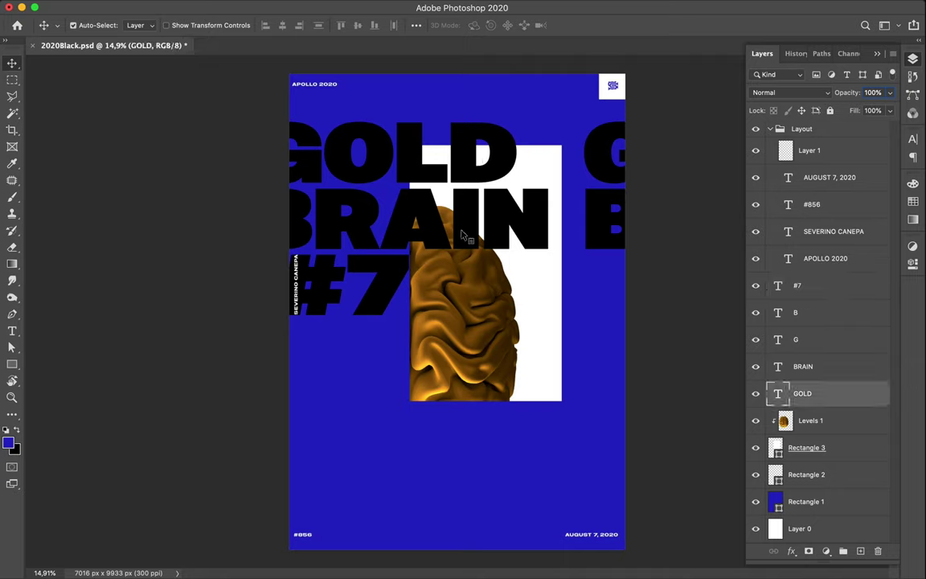
{"action": "left_click", "coordinate": [418, 210], "text": "ctrl+shift"}
{"action": "left_click", "coordinate": [352, 251], "text": "ctrl+shift"}
{"action": "mouse_move", "coordinate": [352, 250]}
{"action": "left_mouse_down"}
{"action": "mouse_move", "coordinate": [390, 359]}
{"action": "mouse_move", "coordinate": [382, 510]}
{"action": "left_mouse_up"}
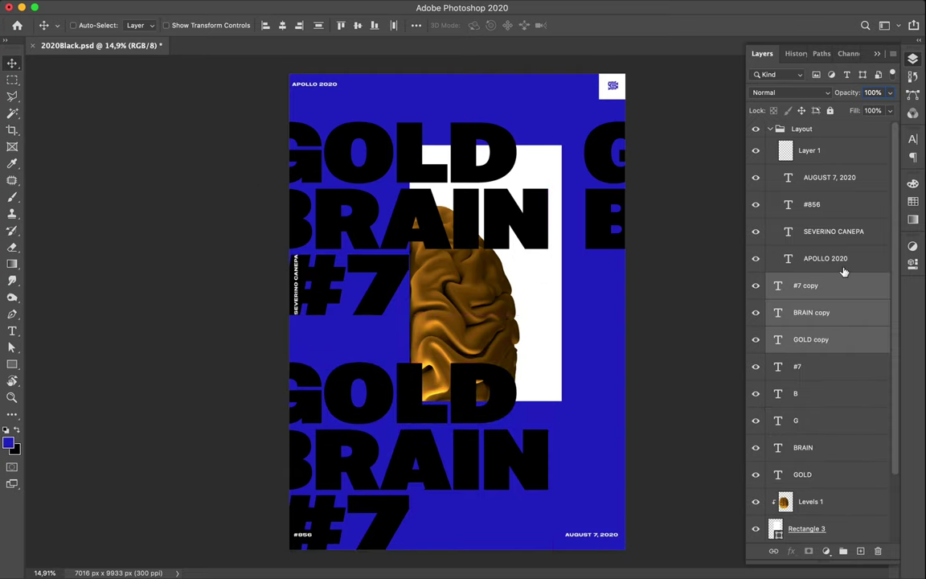
{"action": "left_click_drag", "start_coordinate": [837, 296], "coordinate": [828, 521]}
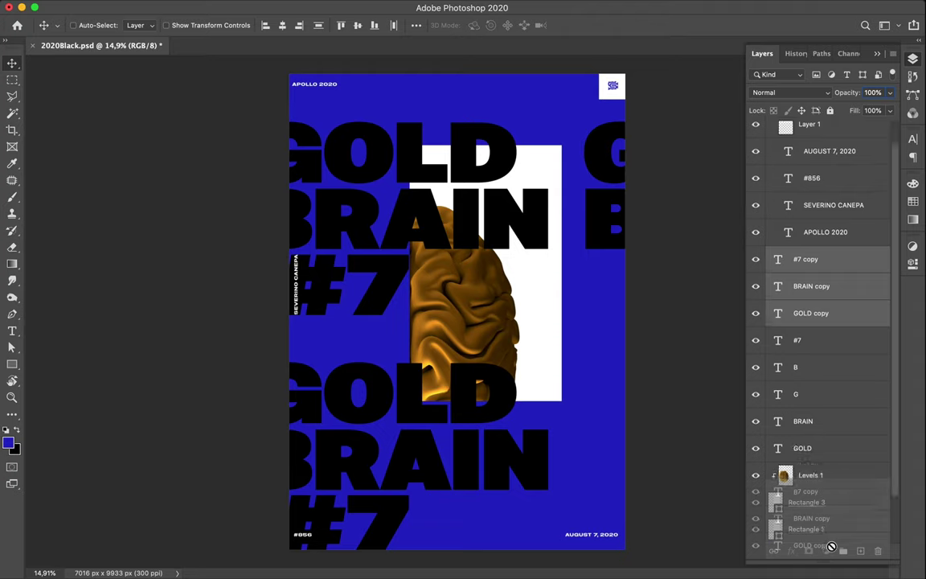
{"action": "left_click_drag", "start_coordinate": [827, 520], "coordinate": [824, 498]}
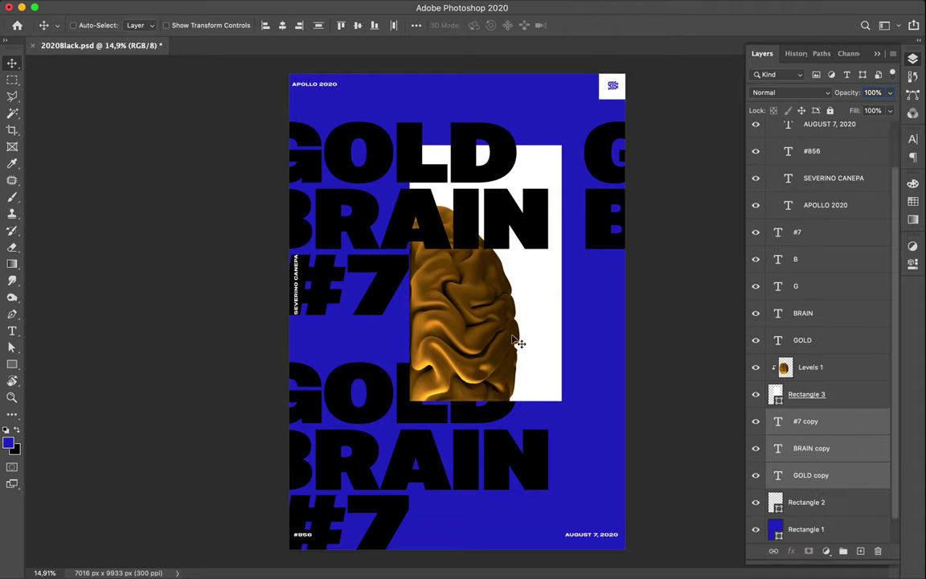
Copy #7 to the right edge below the B, after undoing a stray G copy
{"action": "left_click", "coordinate": [602, 194], "text": "ctrl"}
{"action": "left_click", "coordinate": [601, 173], "text": "ctrl"}
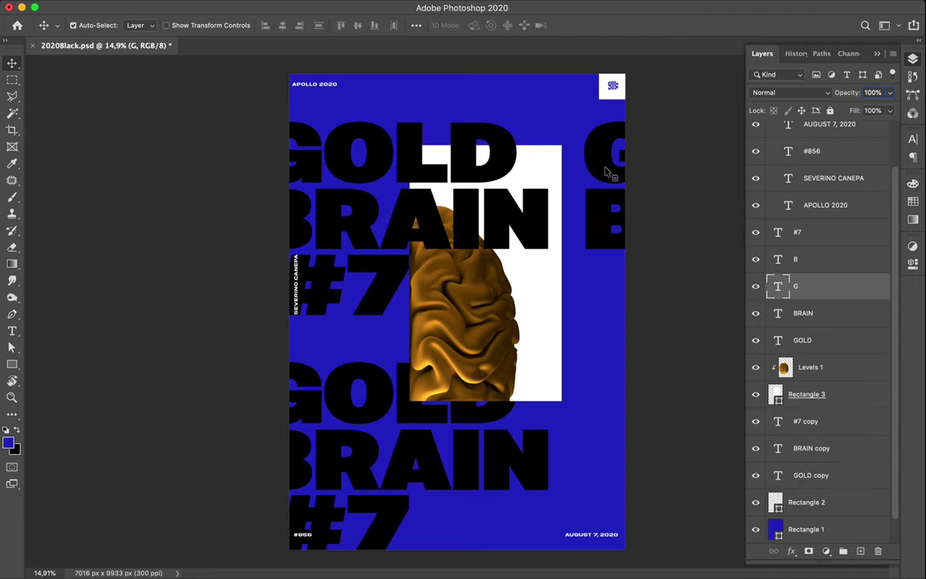
{"action": "left_click_drag", "start_coordinate": [608, 209], "coordinate": [612, 415]}
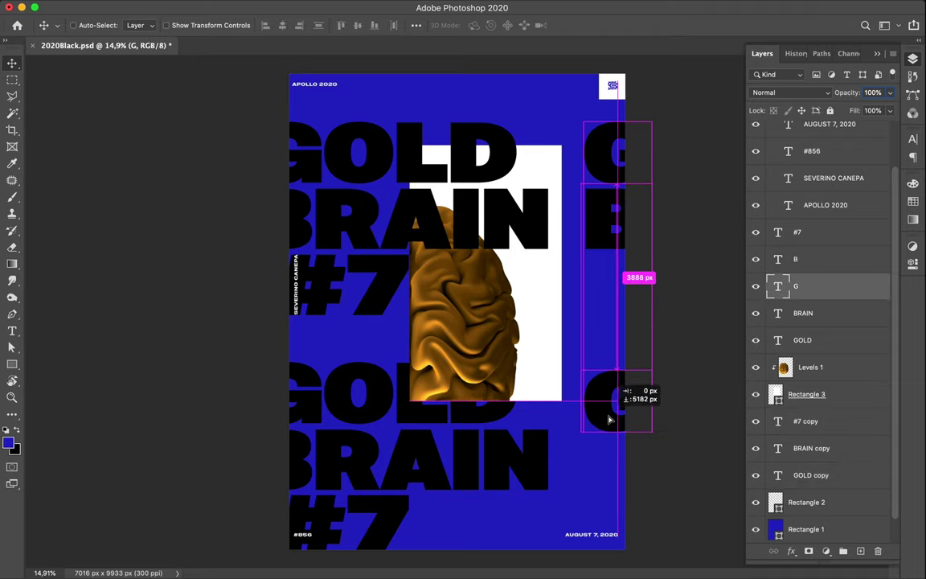
{"action": "key", "text": "ctrl+z"}
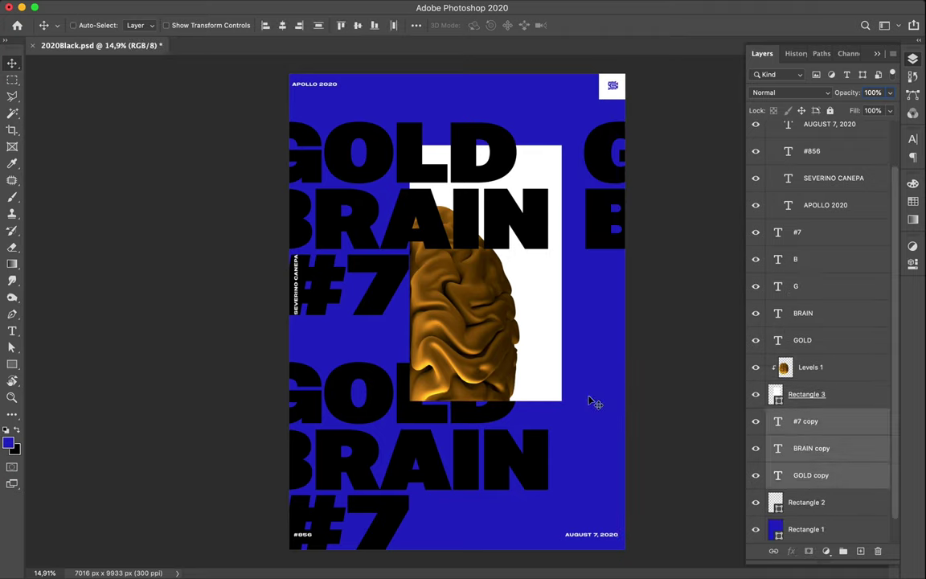
{"action": "left_click", "coordinate": [348, 259], "text": "ctrl"}
{"action": "left_click_drag", "start_coordinate": [421, 289], "coordinate": [688, 288]}
Duplicate the right-edge G, B and # column down into the lower half
{"action": "left_click", "coordinate": [607, 189]}
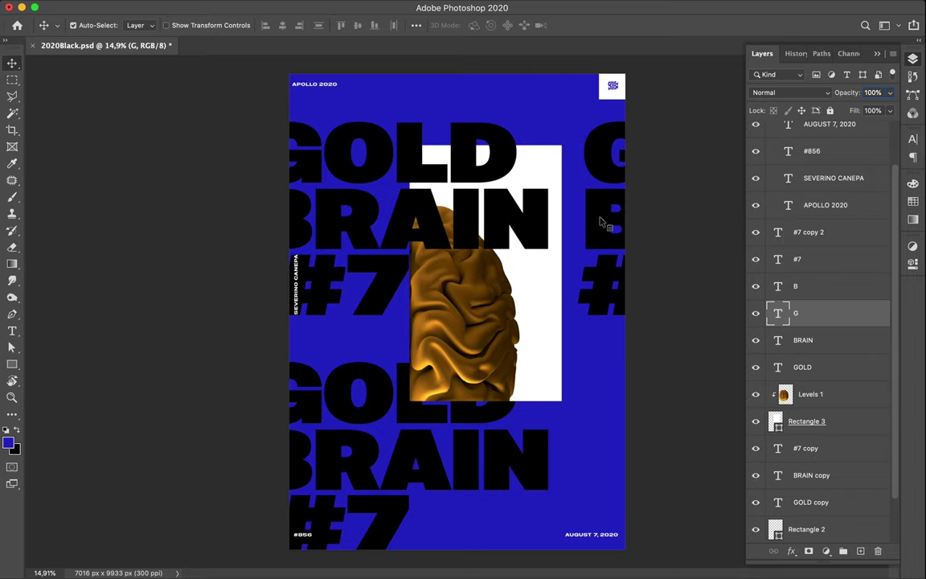
{"action": "left_click", "coordinate": [600, 237], "text": "shift"}
{"action": "left_click", "coordinate": [605, 277], "text": "shift"}
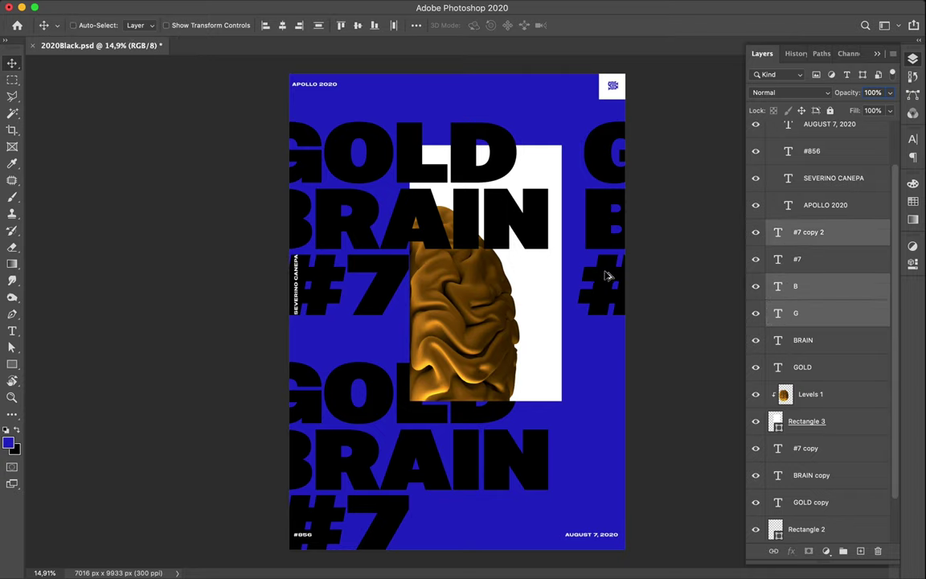
{"action": "left_click_drag", "start_coordinate": [608, 276], "coordinate": [608, 517]}
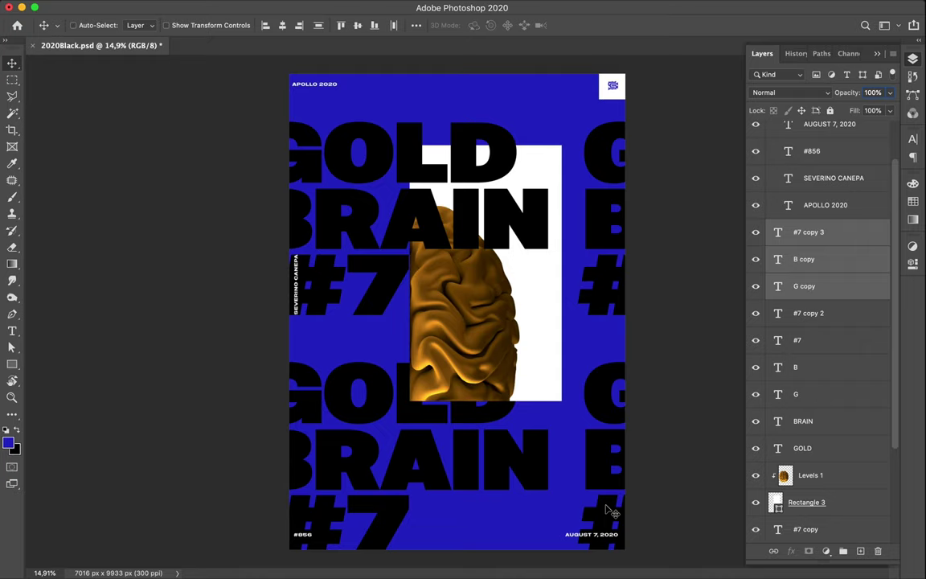
{"action": "key", "text": "ctrl"}
Transform white Rectangle 3: widen both sides, extend its bottom slightly, and commit
{"action": "left_click", "coordinate": [540, 365], "text": "ctrl"}
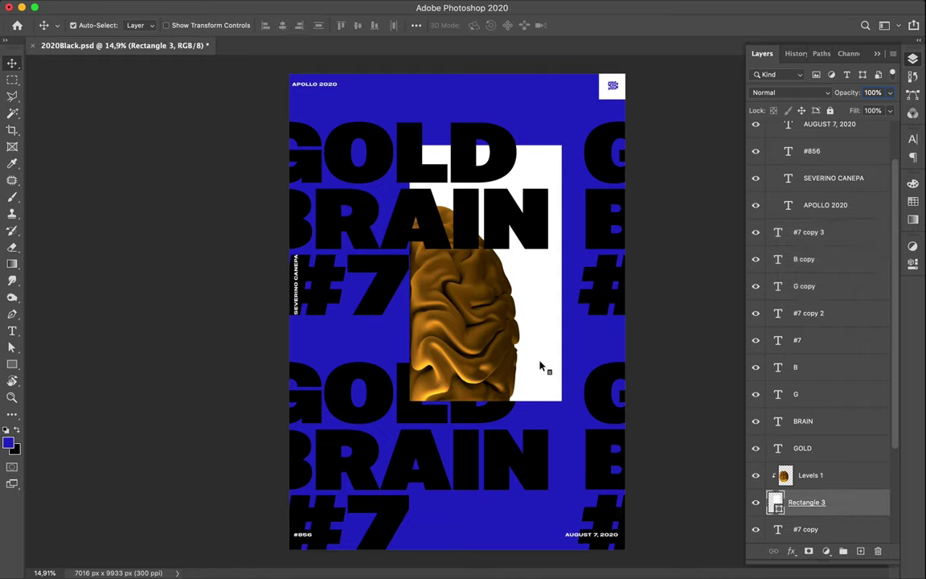
{"action": "key", "text": "ctrl+t"}
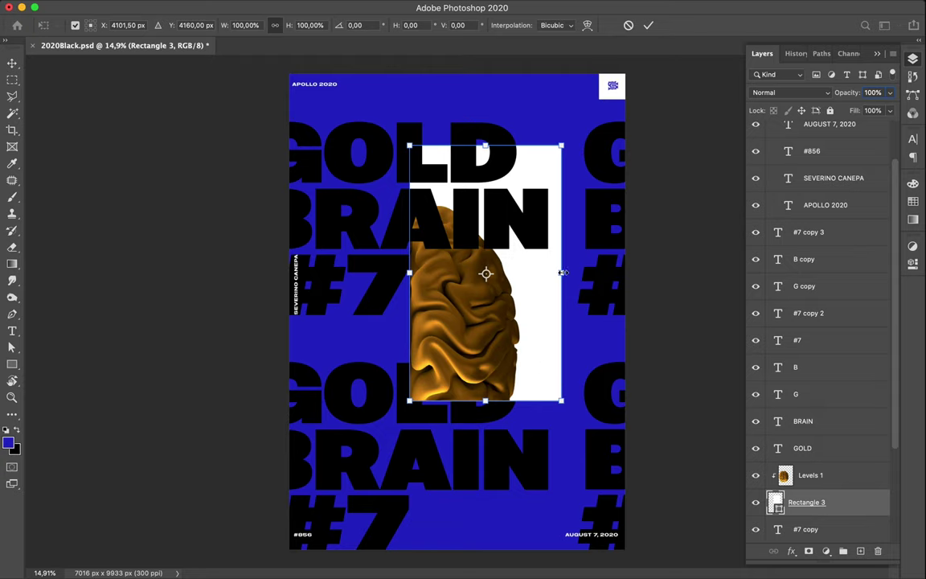
{"action": "left_click_drag", "start_coordinate": [564, 274], "coordinate": [599, 275]}
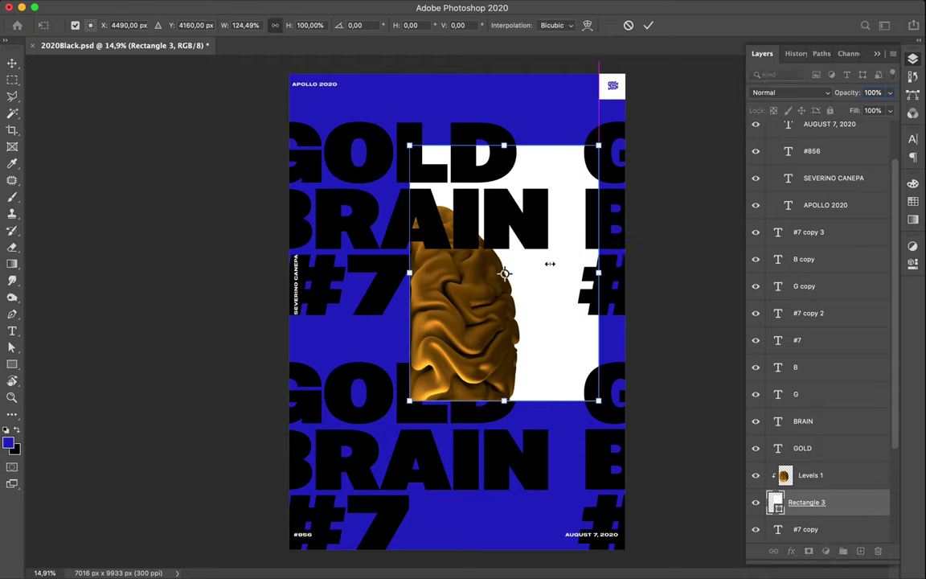
{"action": "left_click_drag", "start_coordinate": [409, 273], "coordinate": [407, 274]}
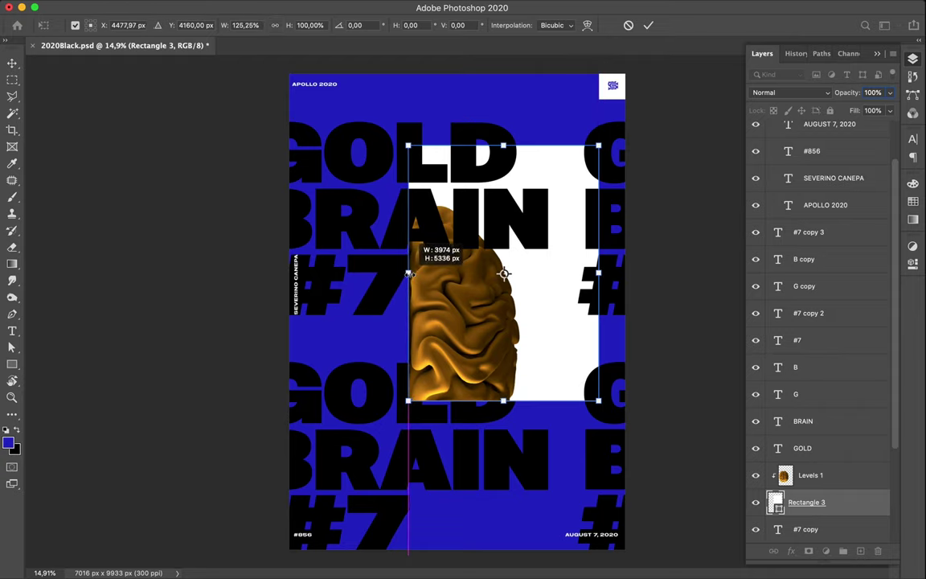
{"action": "left_click_drag", "start_coordinate": [407, 274], "coordinate": [409, 274]}
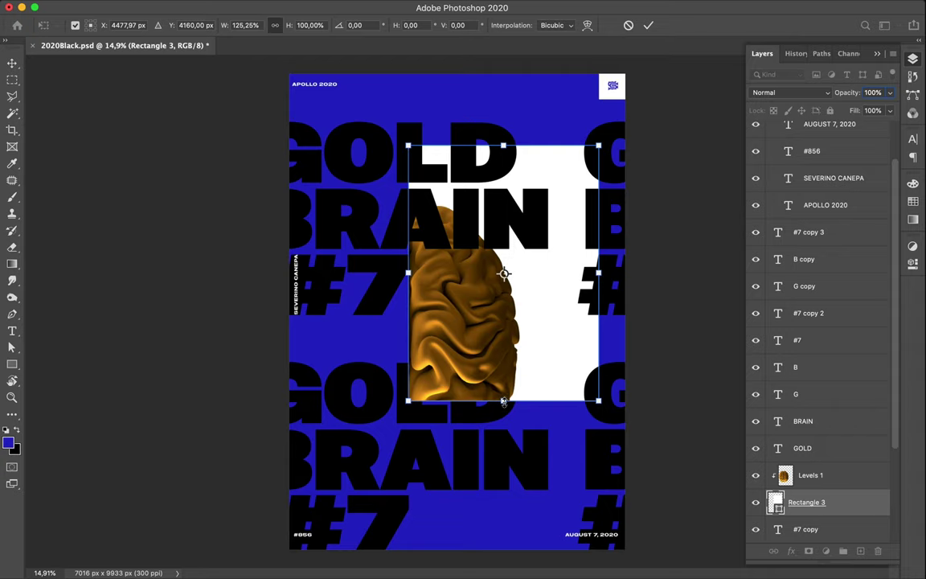
{"action": "left_click_drag", "start_coordinate": [504, 400], "coordinate": [505, 410]}
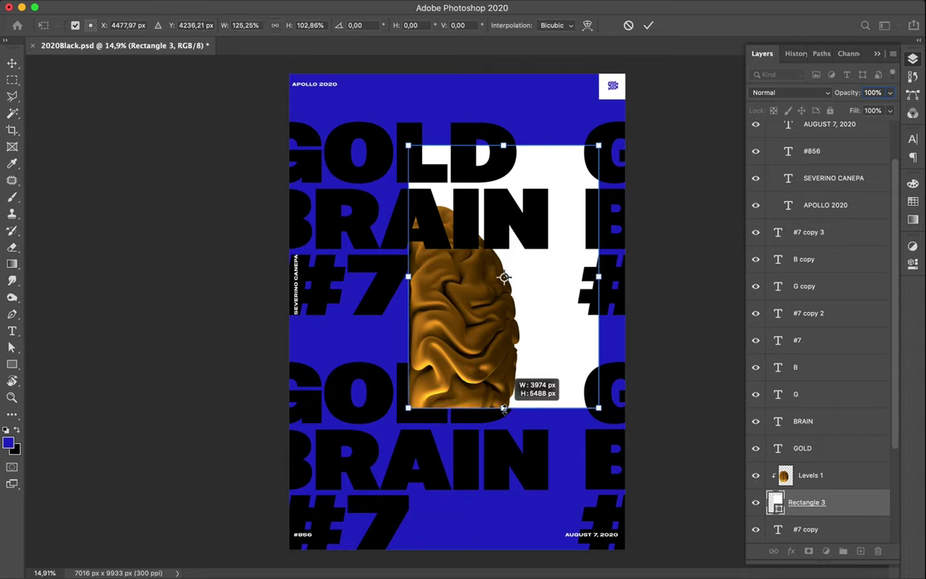
{"action": "left_click_drag", "start_coordinate": [503, 409], "coordinate": [503, 408]}
{"action": "key", "text": "Return"}
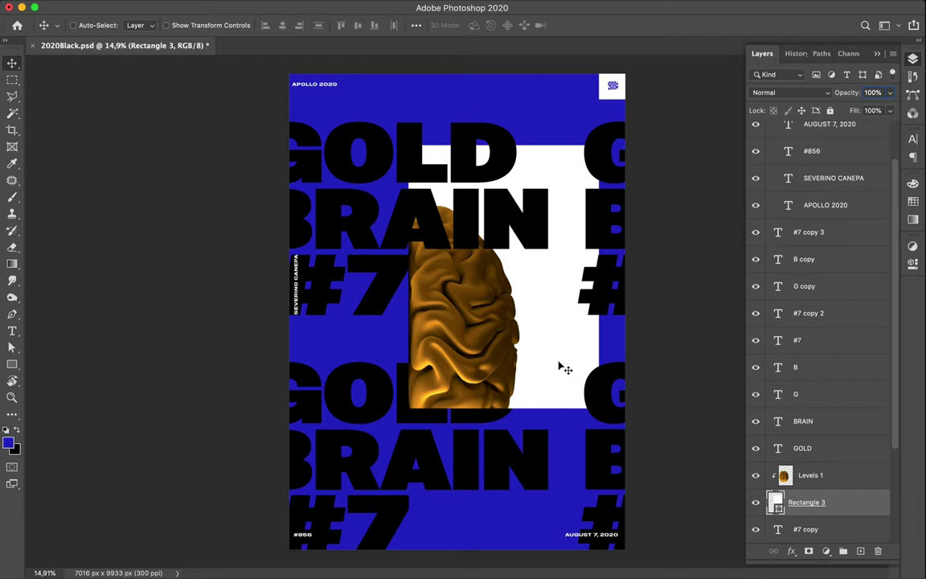
{"action": "left_click", "coordinate": [831, 475]}
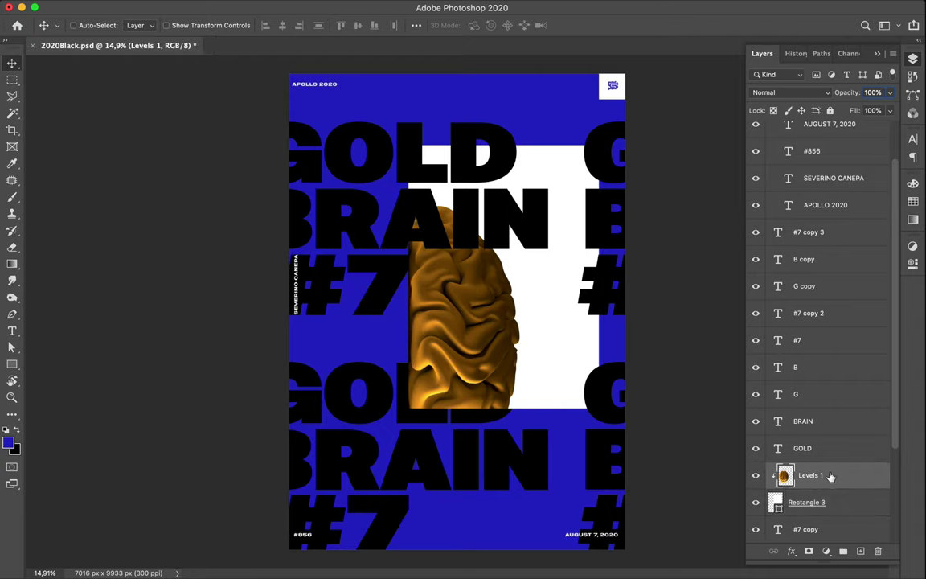
Alt-drag a copy of the Levels 1 brain above GOLD, shift it right, and add Hue/Saturation
{"action": "left_click_drag", "start_coordinate": [831, 476], "coordinate": [812, 435]}
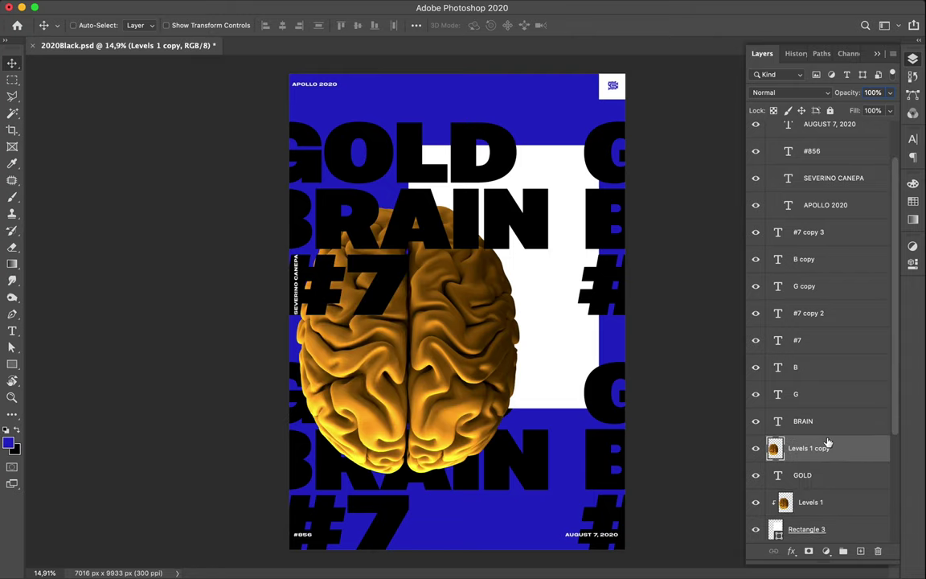
{"action": "left_click_drag", "start_coordinate": [480, 366], "coordinate": [518, 377]}
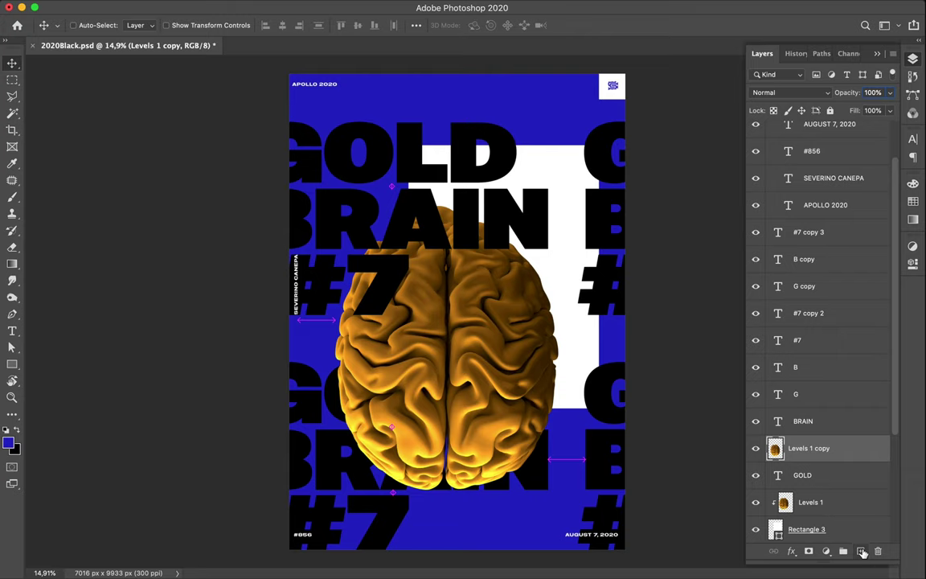
{"action": "left_click", "coordinate": [827, 551]}
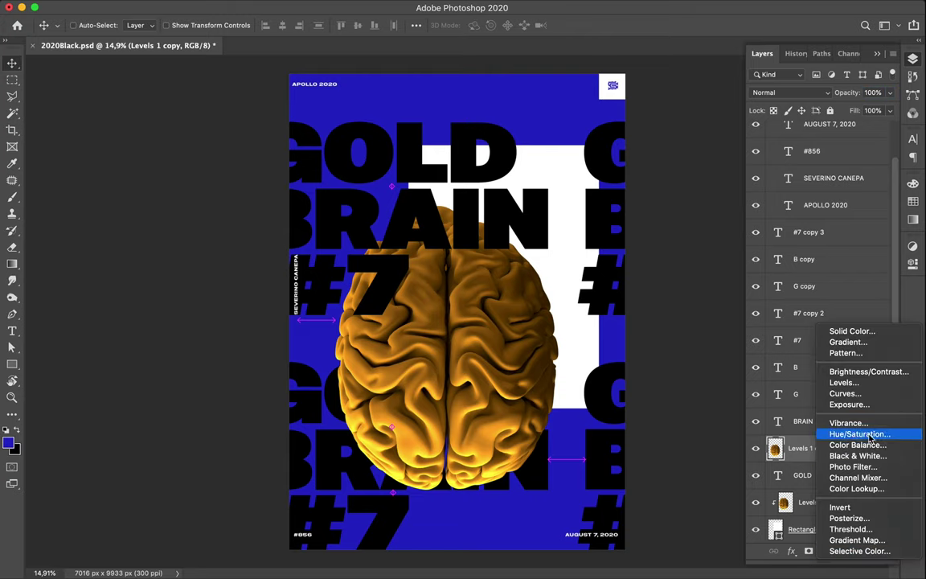
{"action": "left_click", "coordinate": [879, 436]}
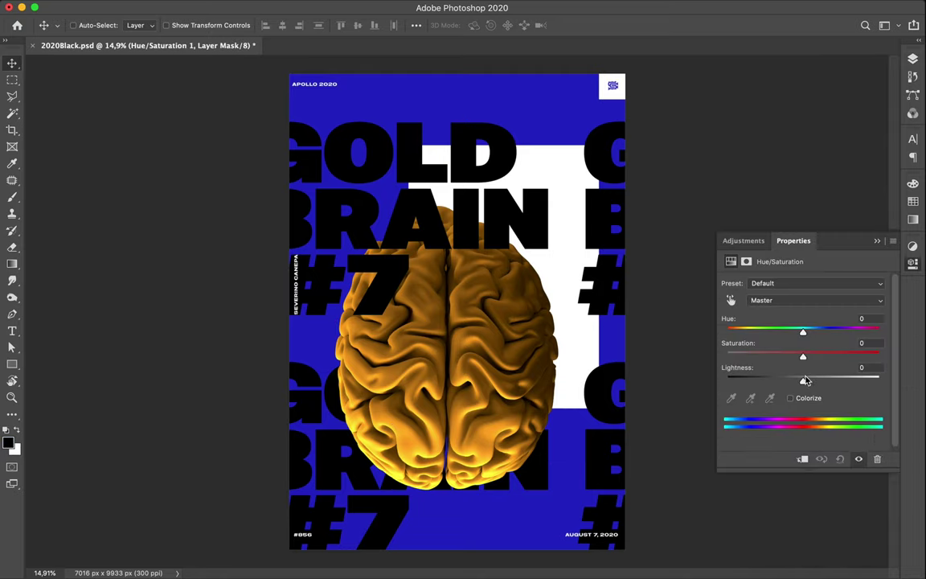
Set Saturation to -100, clip the adjustment to the brain copy, and merge it down
{"action": "left_click_drag", "start_coordinate": [804, 358], "coordinate": [666, 361]}
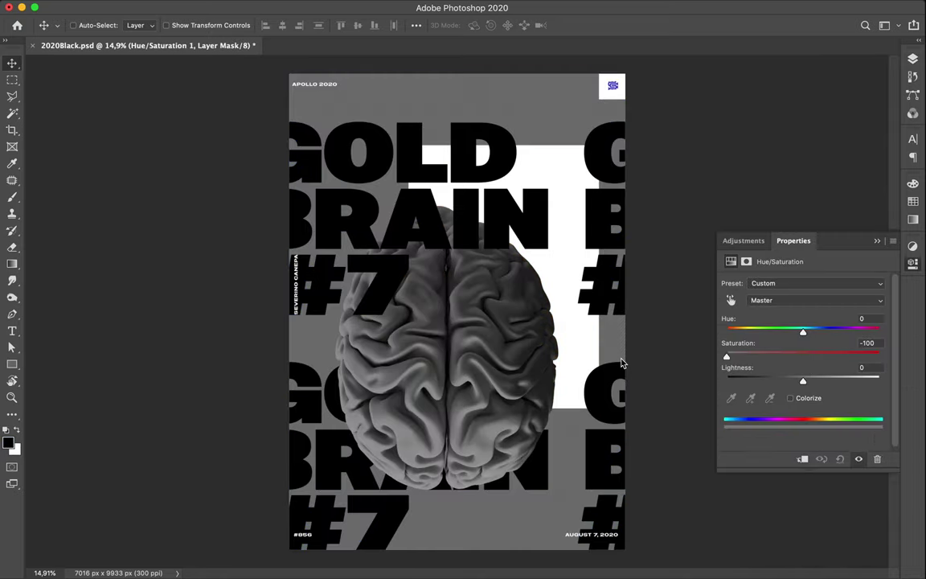
{"action": "left_click", "coordinate": [913, 59]}
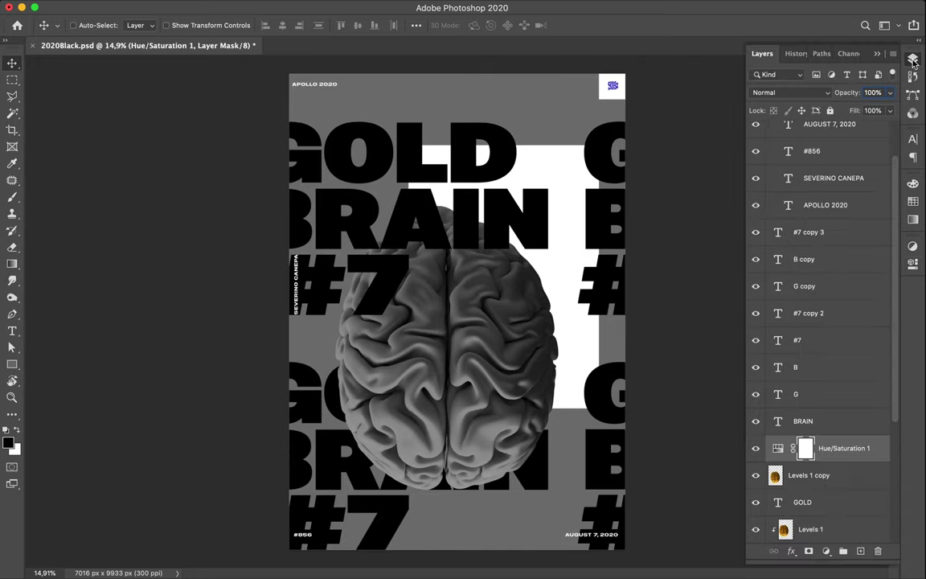
{"action": "left_click", "coordinate": [837, 461], "text": "alt"}
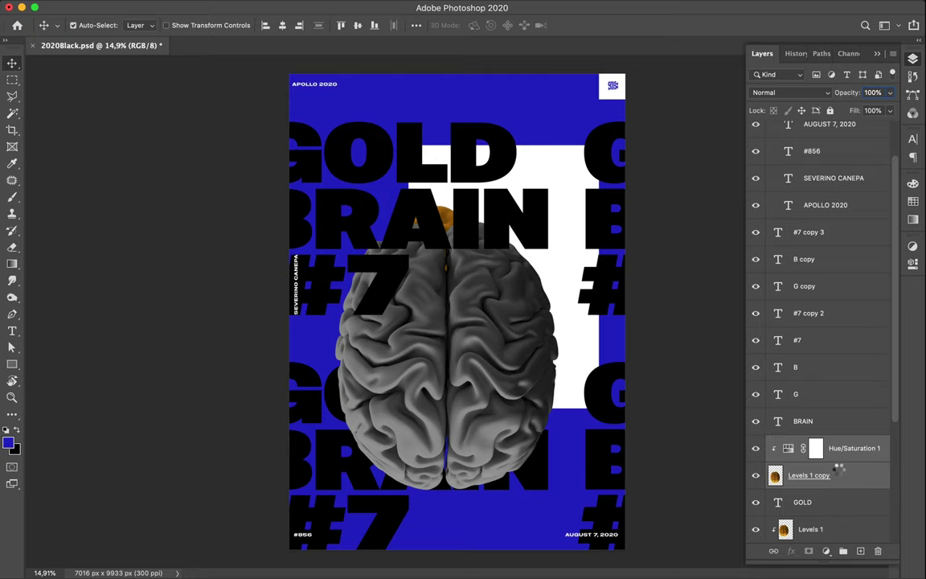
{"action": "key", "text": "ctrl+e"}
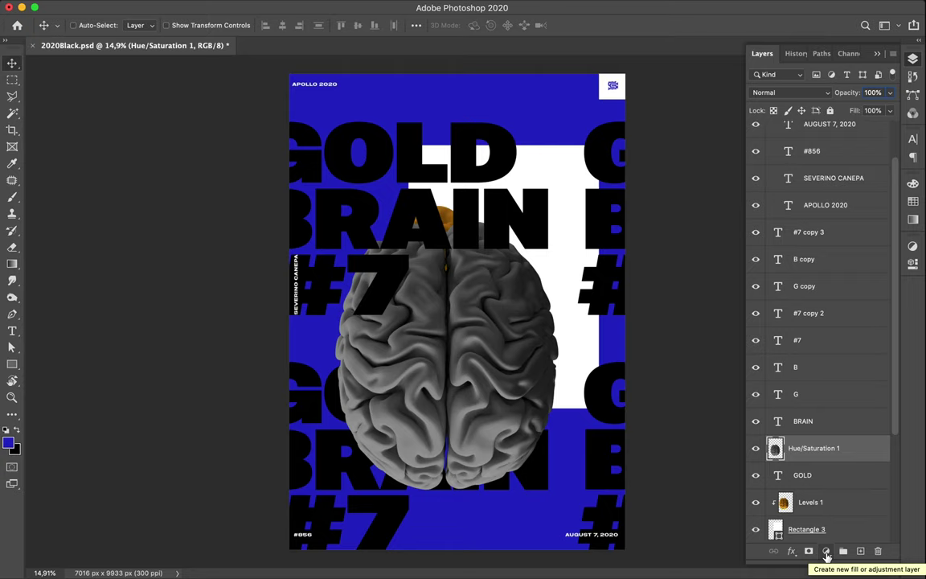
{"action": "left_click", "coordinate": [827, 553]}
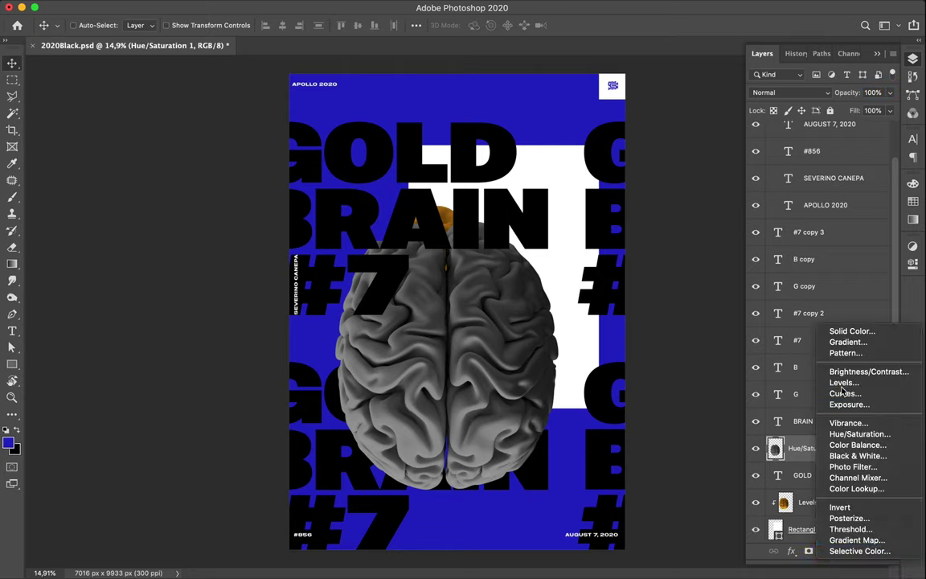
Add a Levels adjustment with input black 33 and input white 153
{"action": "left_click", "coordinate": [843, 385]}
{"action": "left_click_drag", "start_coordinate": [747, 382], "coordinate": [764, 382]}
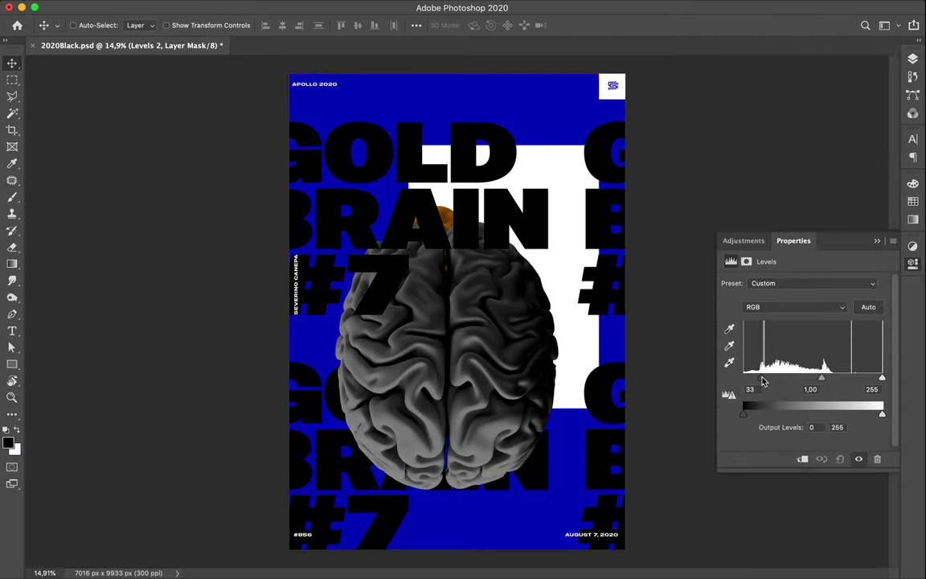
{"action": "left_click_drag", "start_coordinate": [882, 377], "coordinate": [829, 378]}
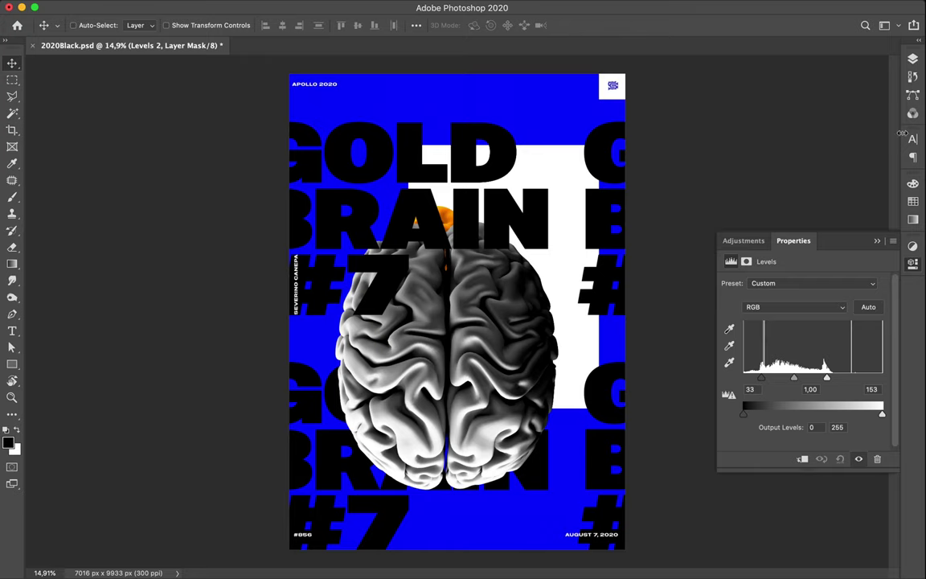
Merge the Levels adjustment into the grey brain and move it lower and right
{"action": "left_click", "coordinate": [914, 61]}
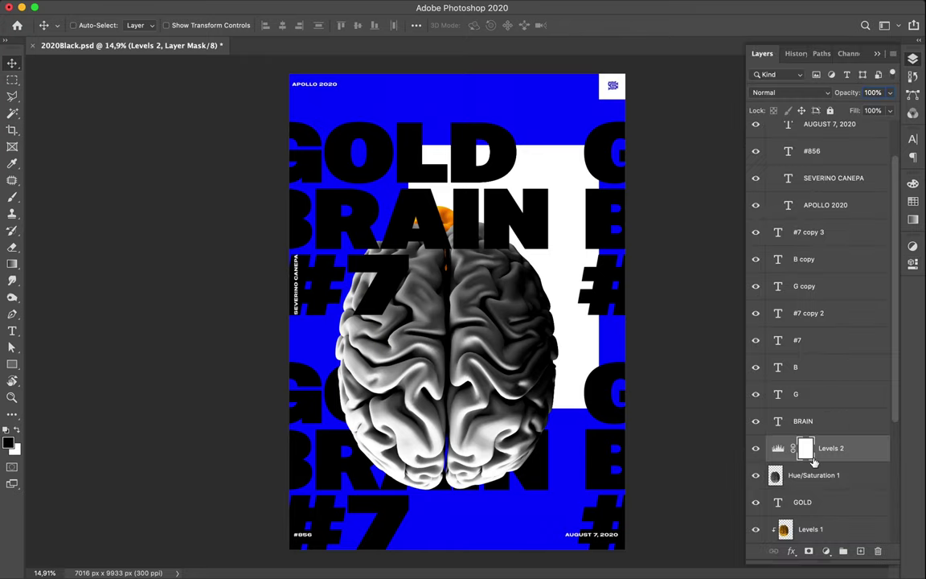
{"action": "left_click", "coordinate": [821, 477], "text": "shift"}
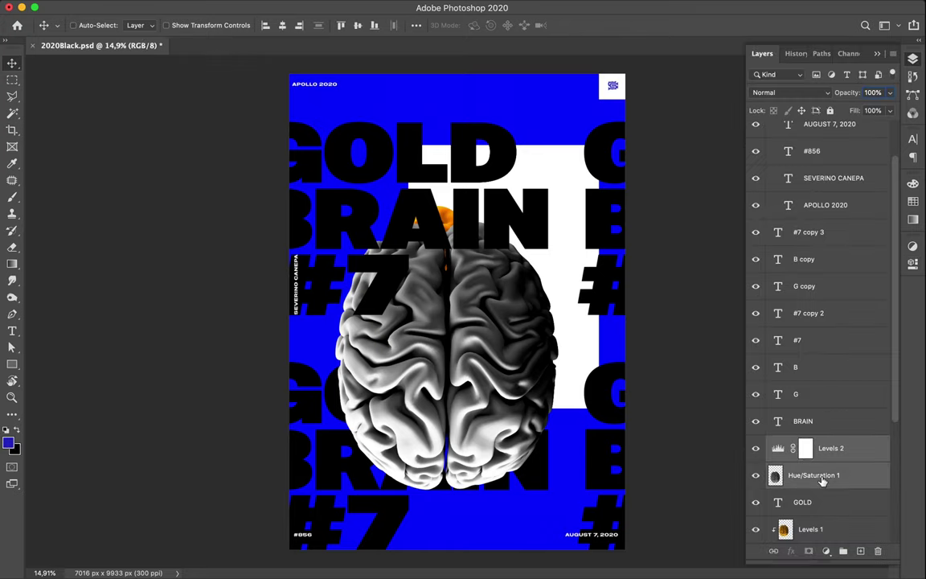
{"action": "key", "text": "ctrl"}
{"action": "key", "text": "ctrl+e"}
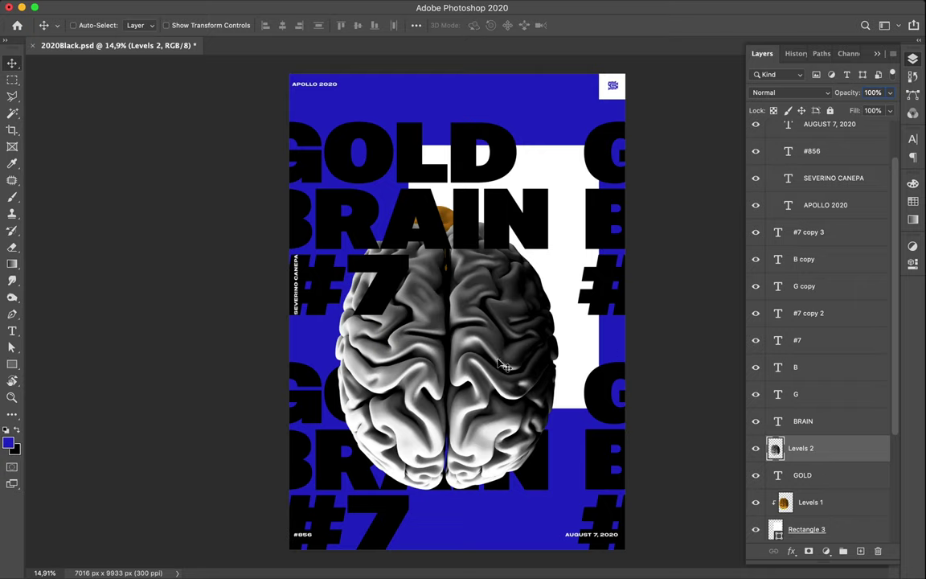
{"action": "left_click_drag", "start_coordinate": [500, 362], "coordinate": [535, 396]}
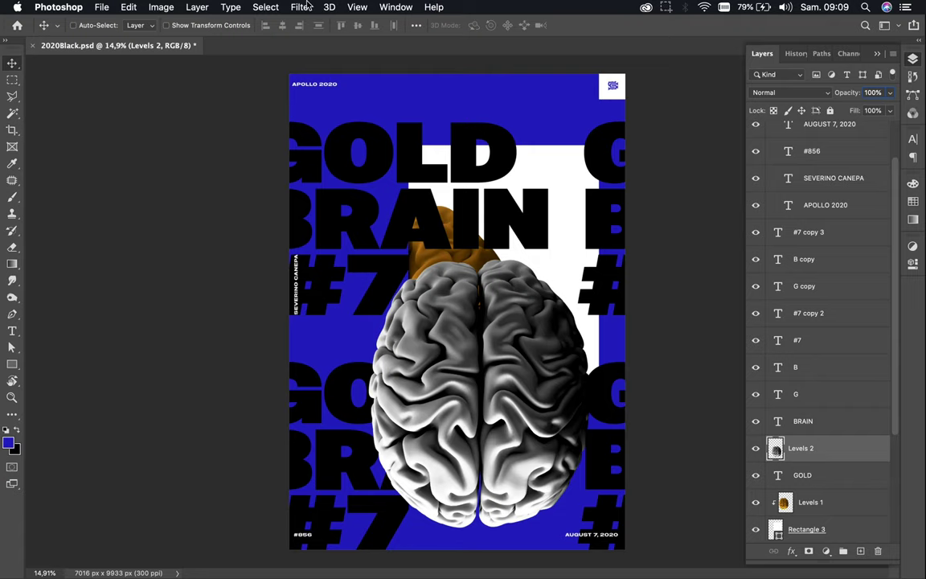
Apply Color Halftone with Max. Radius 2 and screen angles 24, 24, 224, then shift the brain up-left
{"action": "left_click", "coordinate": [302, 7]}
{"action": "mouse_move", "coordinate": [314, 208]}
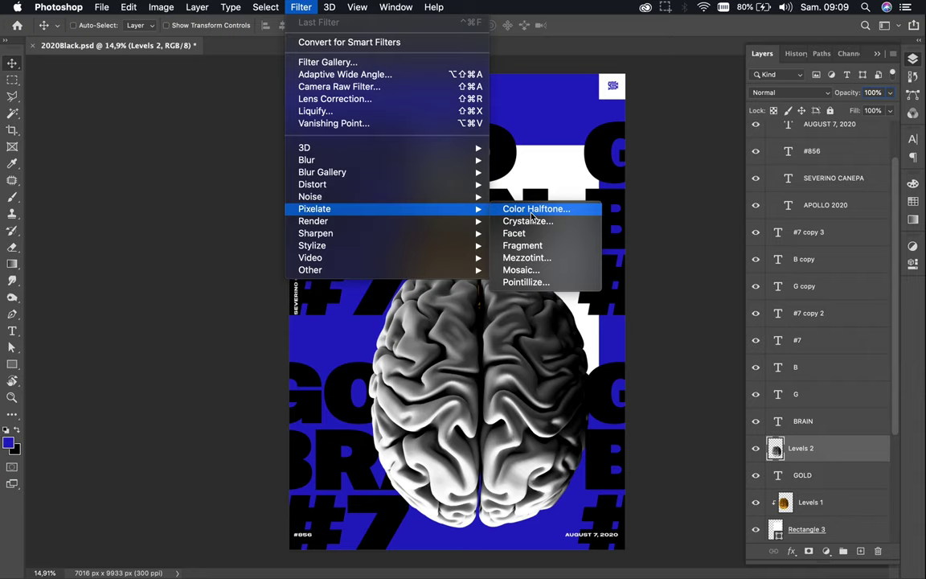
{"action": "left_click", "coordinate": [530, 214]}
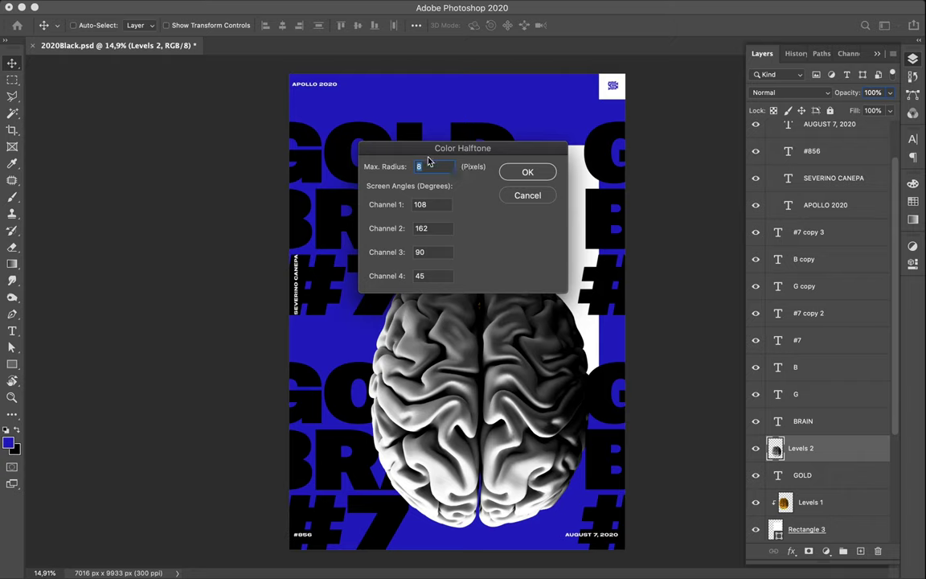
{"action": "type", "text": "24"}
{"action": "key", "text": "Tab"}
{"action": "type", "text": "24"}
{"action": "key", "text": "Tab"}
{"action": "type", "text": "24"}
{"action": "key", "text": "Tab"}
{"action": "type", "text": "2"}
{"action": "type", "text": "24"}
{"action": "left_click", "coordinate": [527, 172]}
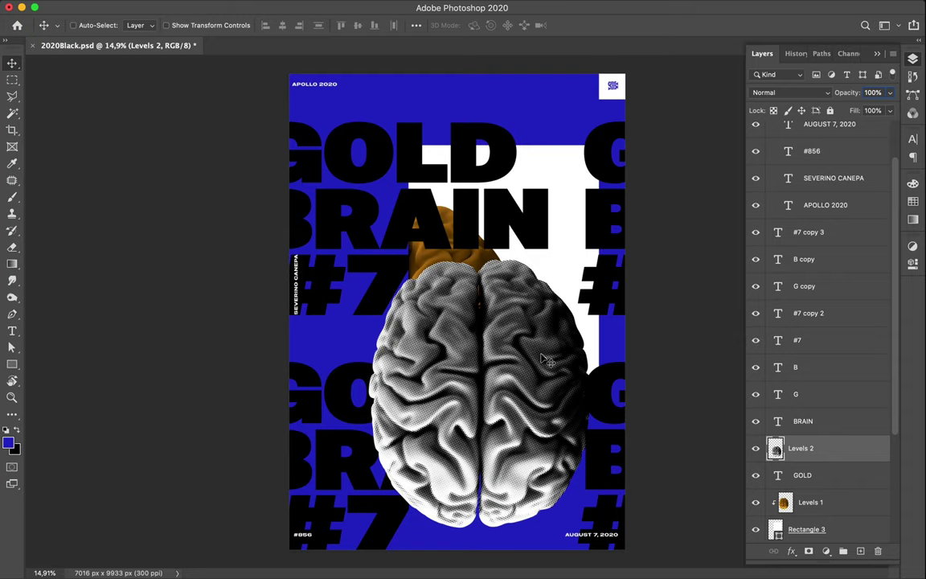
{"action": "mouse_move", "coordinate": [544, 358]}
{"action": "left_mouse_down"}
{"action": "mouse_move", "coordinate": [463, 294]}
{"action": "mouse_move", "coordinate": [456, 315]}
{"action": "left_mouse_up"}
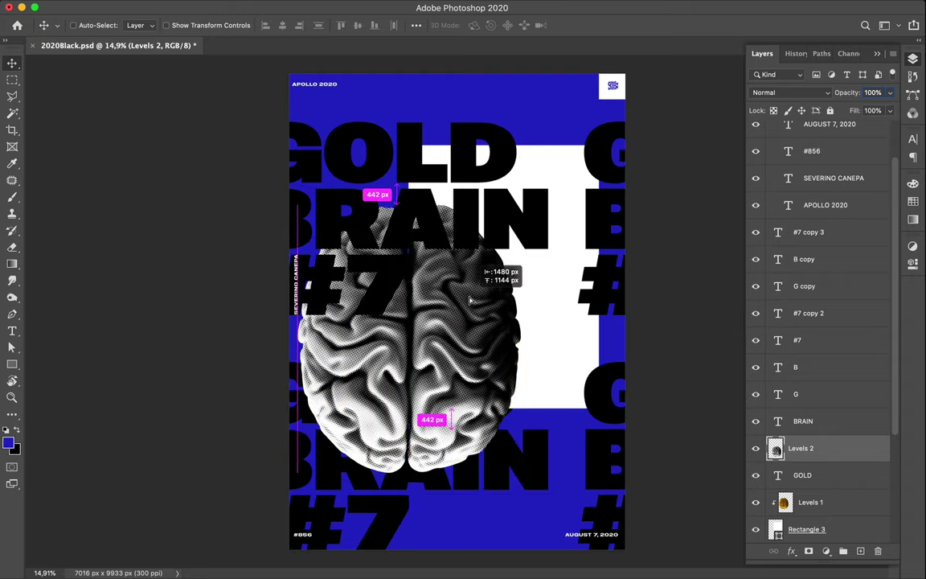
Delete Levels 1, move Levels 2 below GOLD, and clip it to Rectangle 3
{"action": "left_click", "coordinate": [808, 502]}
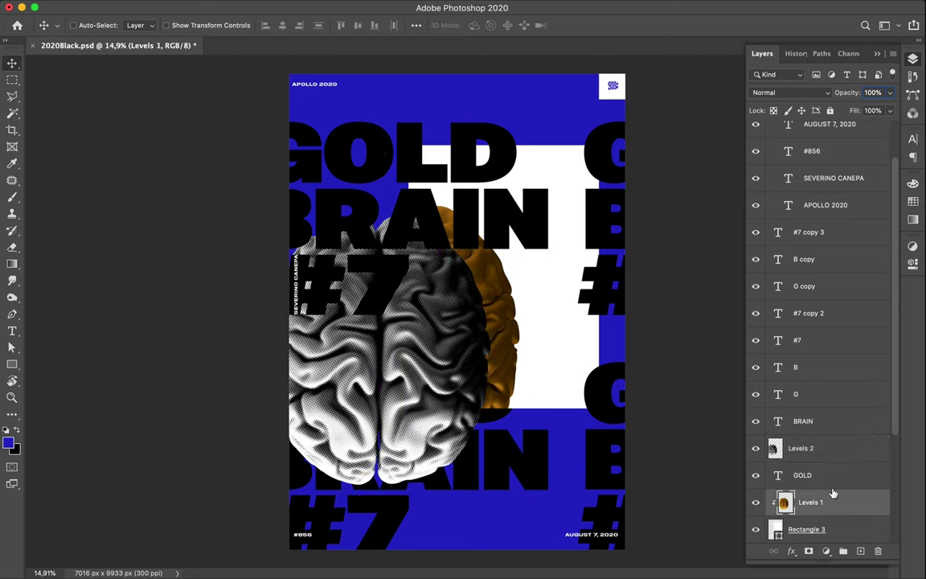
{"action": "key", "text": "Delete"}
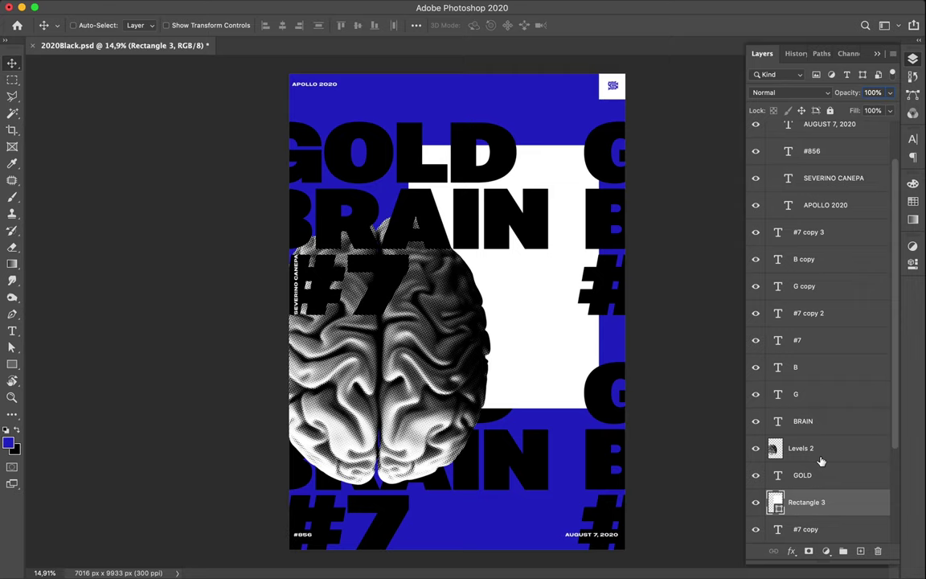
{"action": "left_click", "coordinate": [821, 457]}
{"action": "left_click_drag", "start_coordinate": [821, 456], "coordinate": [817, 487]}
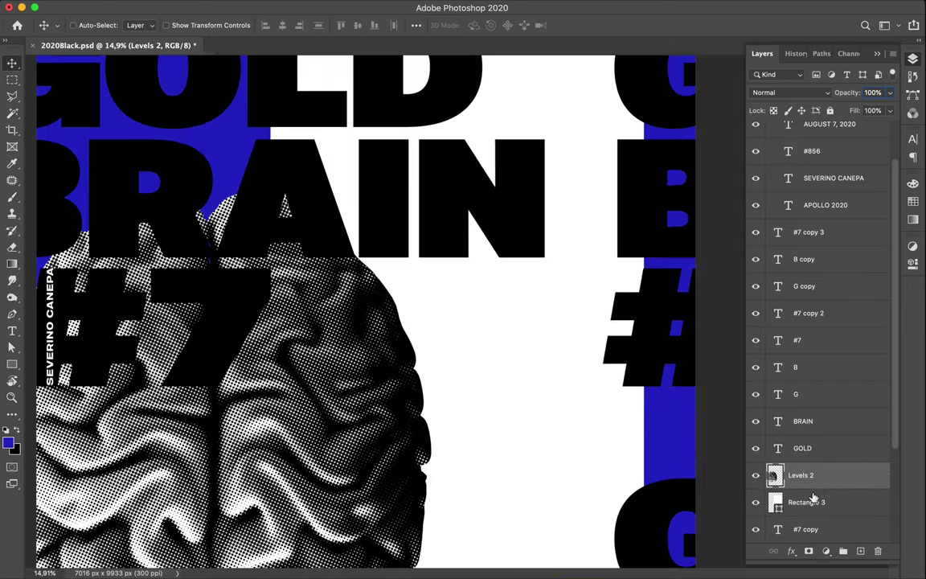
{"action": "left_click", "coordinate": [814, 502]}
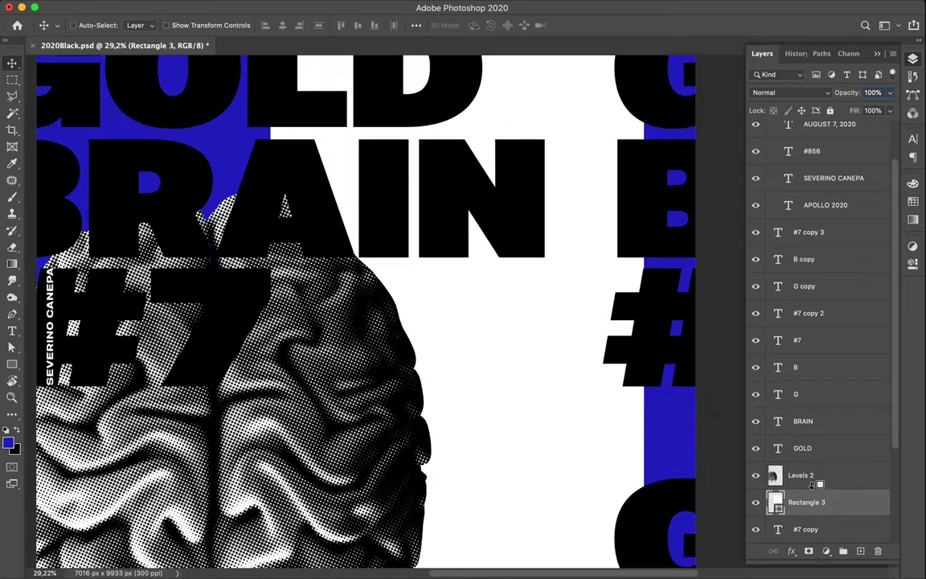
{"action": "left_click", "coordinate": [814, 488], "text": "alt"}
Slide the halftone brain right into place inside the white rectangle
{"action": "scroll", "coordinate": [351, 418], "scroll_direction": "down", "scroll_amount": 4}
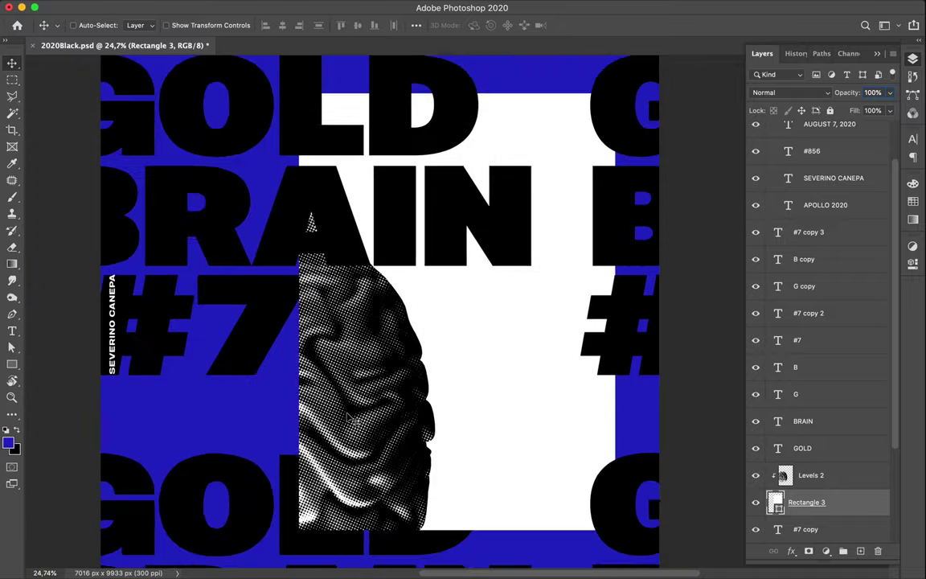
{"action": "scroll", "coordinate": [351, 418], "scroll_direction": "down", "scroll_amount": 1}
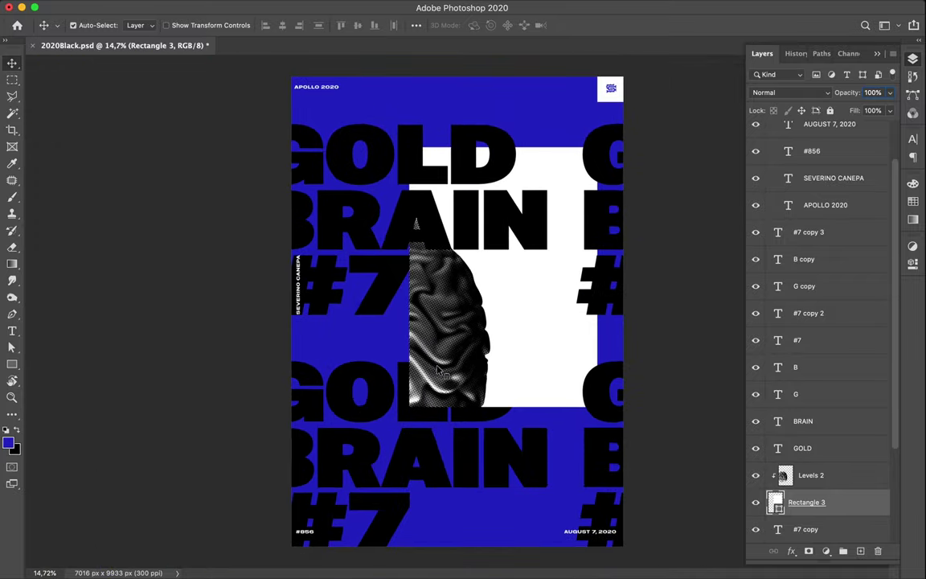
{"action": "mouse_move", "coordinate": [447, 367]}
{"action": "left_mouse_down"}
{"action": "mouse_move", "coordinate": [493, 366]}
{"action": "mouse_move", "coordinate": [512, 354]}
{"action": "left_mouse_up"}
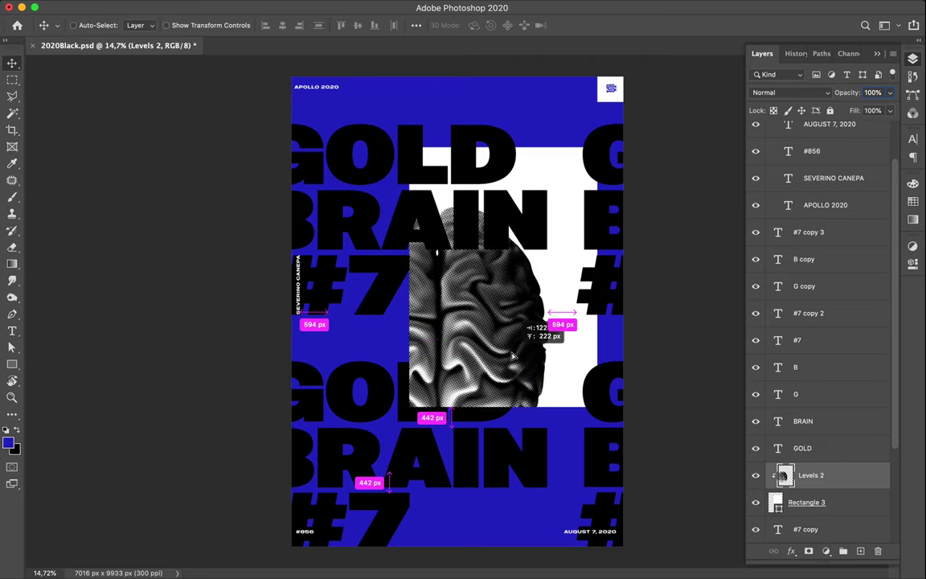
{"action": "left_click_drag", "start_coordinate": [511, 353], "coordinate": [515, 353]}
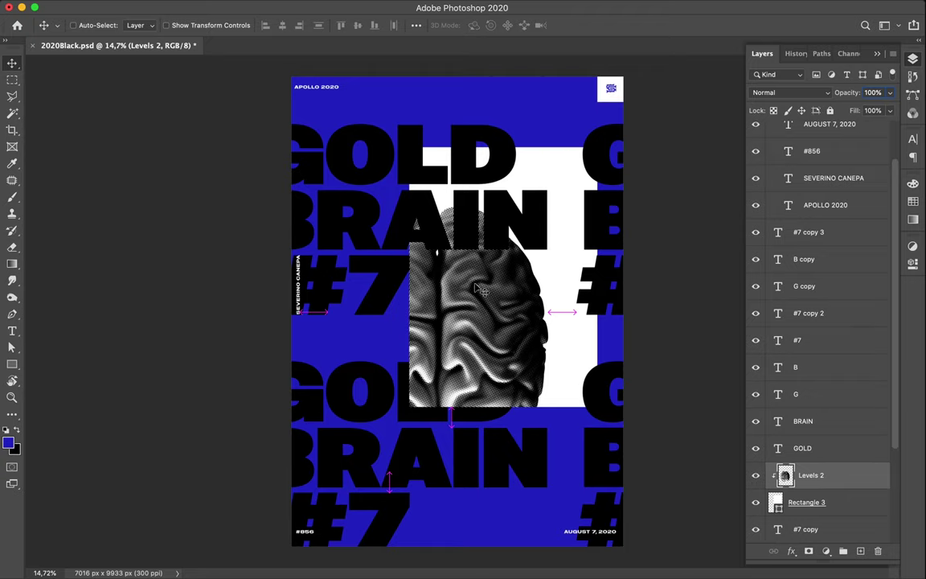
{"action": "scroll", "coordinate": [458, 312], "scroll_direction": "up", "scroll_amount": 3}
{"action": "scroll", "coordinate": [473, 316], "scroll_direction": "up", "scroll_amount": 3}
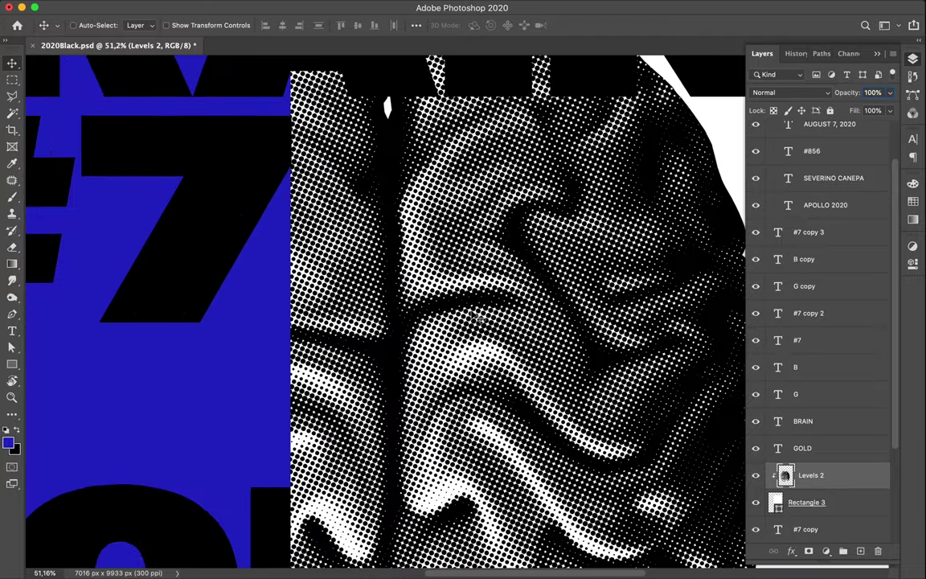
{"action": "scroll", "coordinate": [483, 310], "scroll_direction": "down", "scroll_amount": 3}
{"action": "scroll", "coordinate": [495, 299], "scroll_direction": "up", "scroll_amount": 2}
{"action": "scroll", "coordinate": [494, 292], "scroll_direction": "down", "scroll_amount": 1}
{"action": "scroll", "coordinate": [494, 292], "scroll_direction": "down", "scroll_amount": 2}
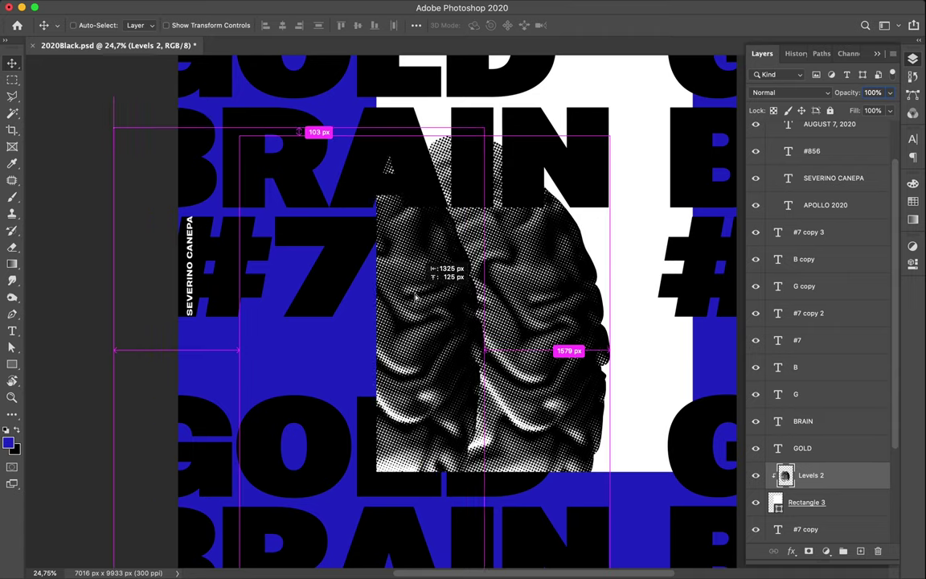
Duplicate the halftone brain and move the copy above GOLD in the layer stack
{"action": "left_click_drag", "start_coordinate": [540, 303], "coordinate": [414, 304]}
{"action": "mouse_move", "coordinate": [858, 487]}
{"action": "left_mouse_down"}
{"action": "mouse_move", "coordinate": [804, 402]}
{"action": "mouse_move", "coordinate": [804, 412]}
{"action": "left_mouse_up"}
{"action": "scroll", "coordinate": [355, 411], "scroll_direction": "down", "scroll_amount": 1}
{"action": "scroll", "coordinate": [355, 412], "scroll_direction": "down", "scroll_amount": 1}
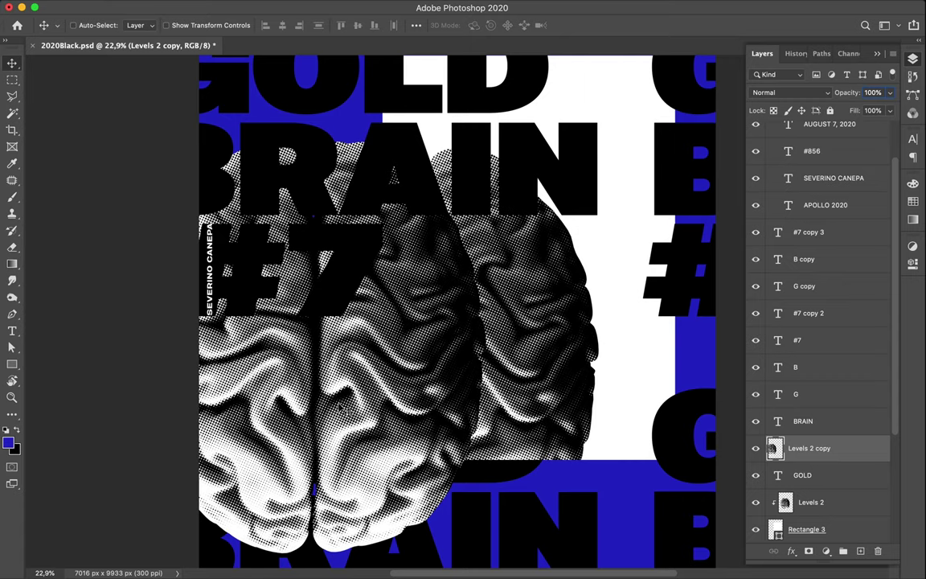
{"action": "left_click_drag", "start_coordinate": [314, 369], "coordinate": [412, 370]}
{"action": "scroll", "coordinate": [455, 407], "scroll_direction": "down", "scroll_amount": 3}
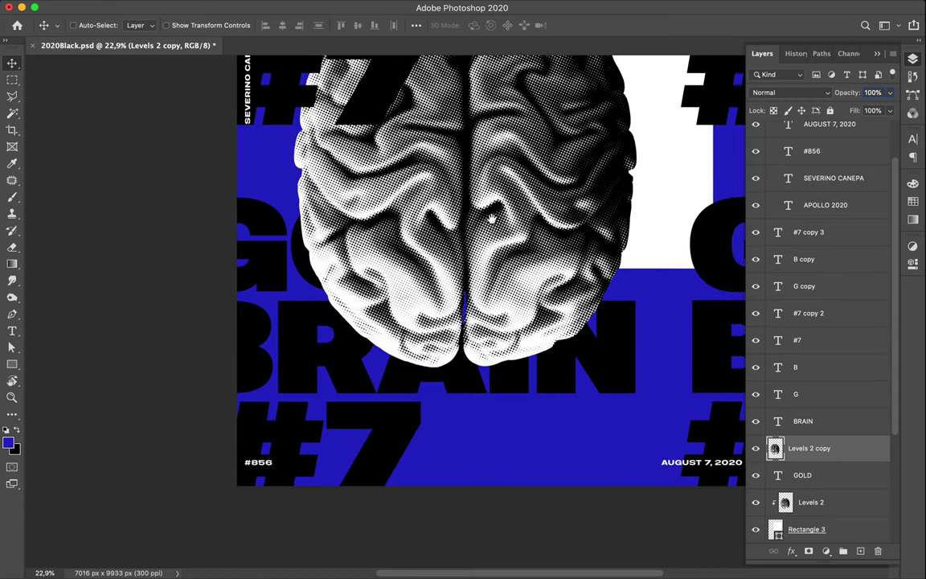
{"action": "scroll", "coordinate": [499, 226], "scroll_direction": "down", "scroll_amount": 2}
{"action": "scroll", "coordinate": [499, 227], "scroll_direction": "up", "scroll_amount": 2}
{"action": "scroll", "coordinate": [499, 227], "scroll_direction": "down", "scroll_amount": 3}
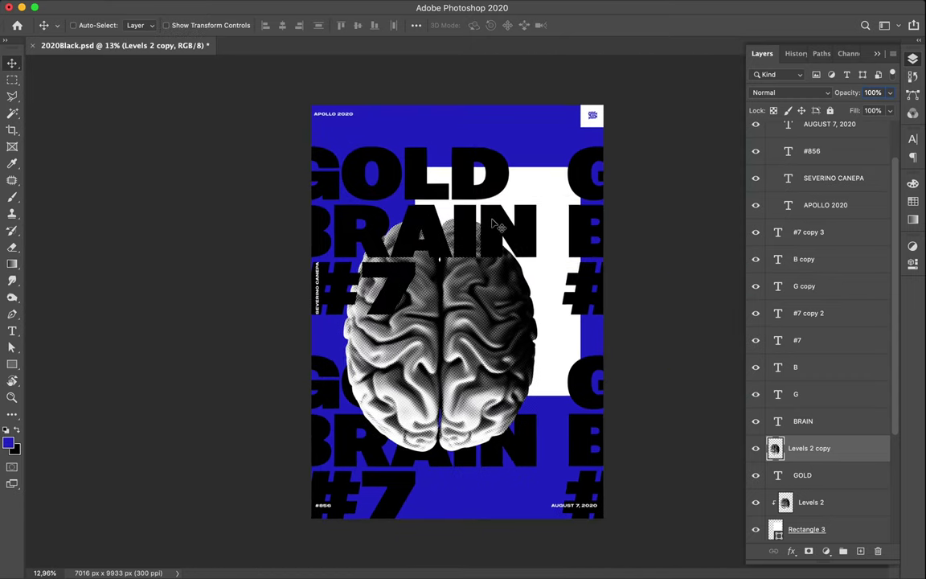
Place the brain copy just below Rectangle 2 in Layers and drop it at the lower left
{"action": "mouse_move", "coordinate": [478, 252]}
{"action": "left_mouse_down"}
{"action": "mouse_move", "coordinate": [478, 390]}
{"action": "mouse_move", "coordinate": [527, 479]}
{"action": "left_mouse_up"}
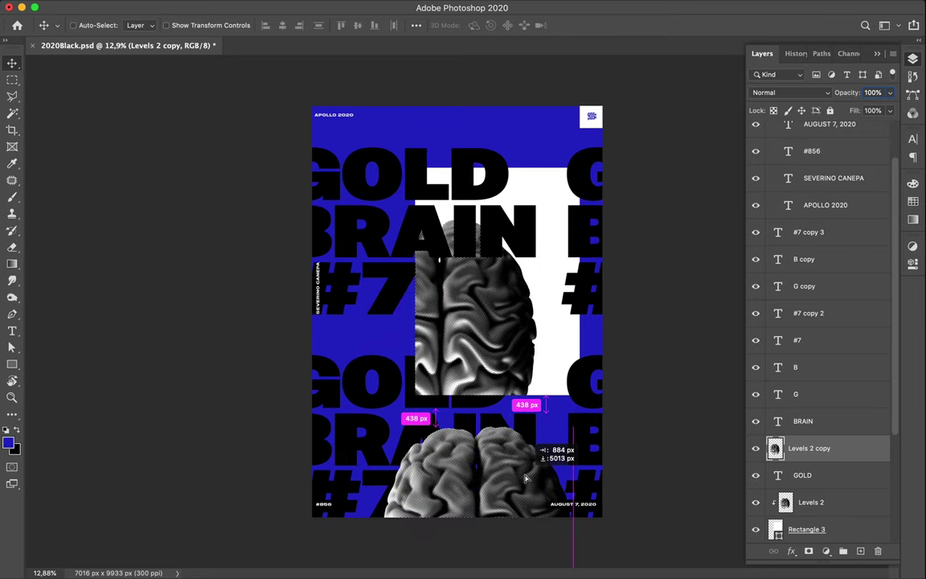
{"action": "mouse_move", "coordinate": [527, 479]}
{"action": "left_mouse_down"}
{"action": "mouse_move", "coordinate": [445, 106]}
{"action": "mouse_move", "coordinate": [404, 97]}
{"action": "left_mouse_up"}
{"action": "scroll", "coordinate": [844, 459], "scroll_direction": "down", "scroll_amount": 5}
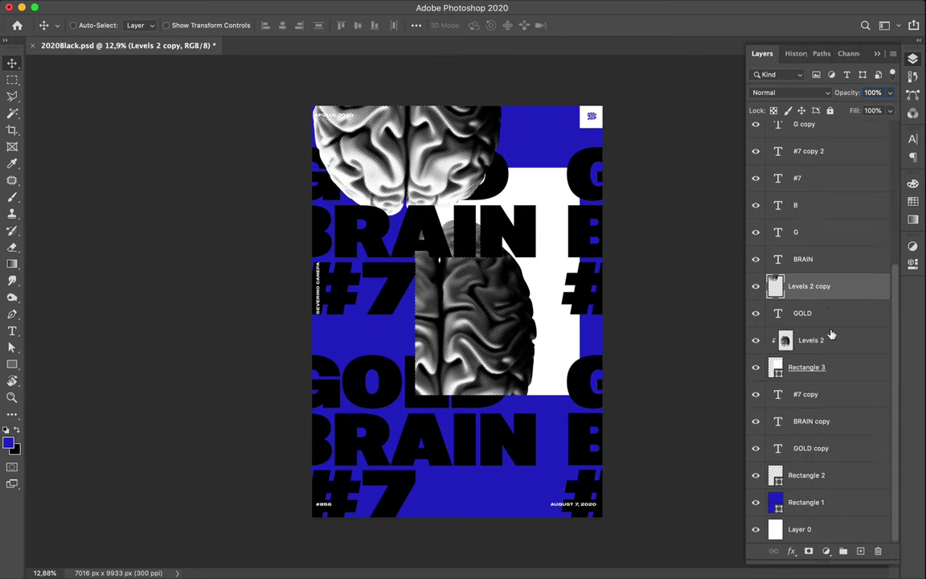
{"action": "left_click_drag", "start_coordinate": [823, 296], "coordinate": [816, 491]}
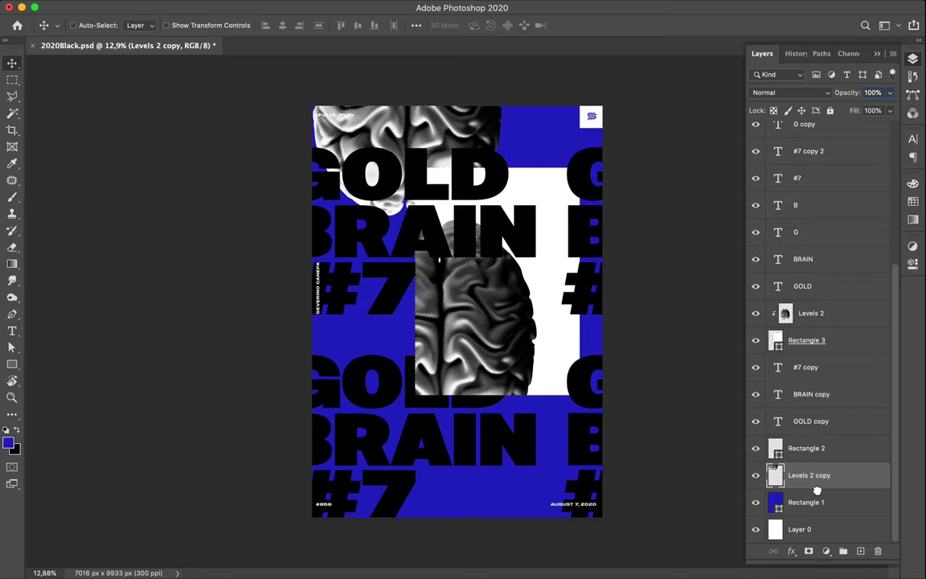
{"action": "mouse_move", "coordinate": [532, 123]}
{"action": "left_mouse_down"}
{"action": "mouse_move", "coordinate": [582, 470]}
{"action": "mouse_move", "coordinate": [363, 518]}
{"action": "left_mouse_up"}
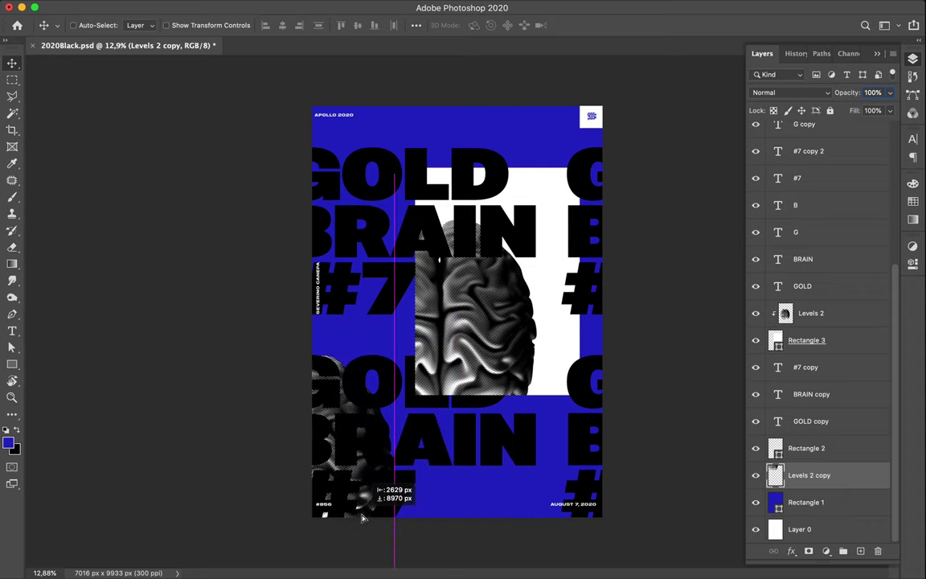
{"action": "left_click_drag", "start_coordinate": [363, 518], "coordinate": [368, 515]}
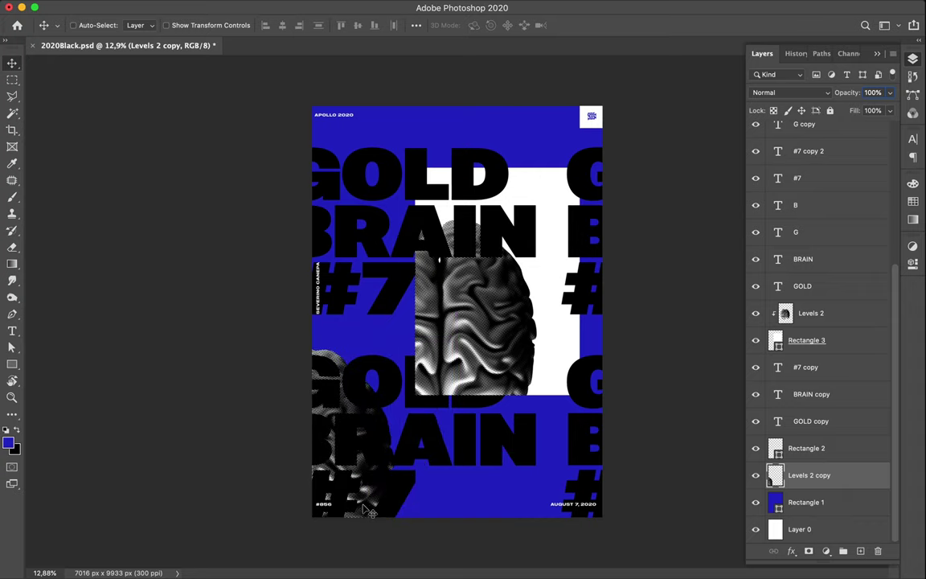
Scale the brain copy down, centre it at the poster bottom, and save
{"action": "key", "text": "ctrl+t"}
{"action": "left_click_drag", "start_coordinate": [219, 465], "coordinate": [334, 465]}
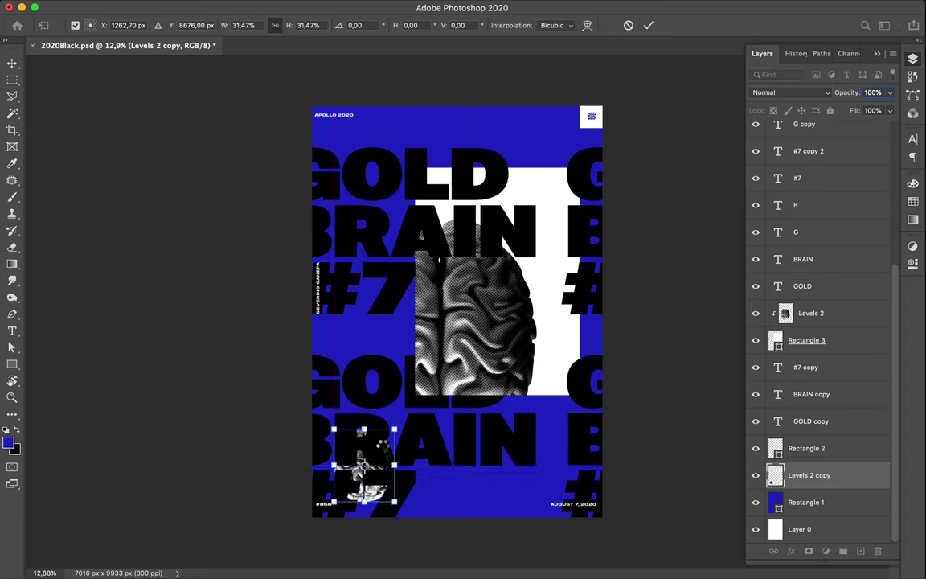
{"action": "key", "text": "Return"}
{"action": "mouse_move", "coordinate": [387, 478]}
{"action": "left_mouse_down"}
{"action": "mouse_move", "coordinate": [473, 500]}
{"action": "mouse_move", "coordinate": [462, 489]}
{"action": "left_mouse_up"}
{"action": "key", "text": "ctrl+s"}
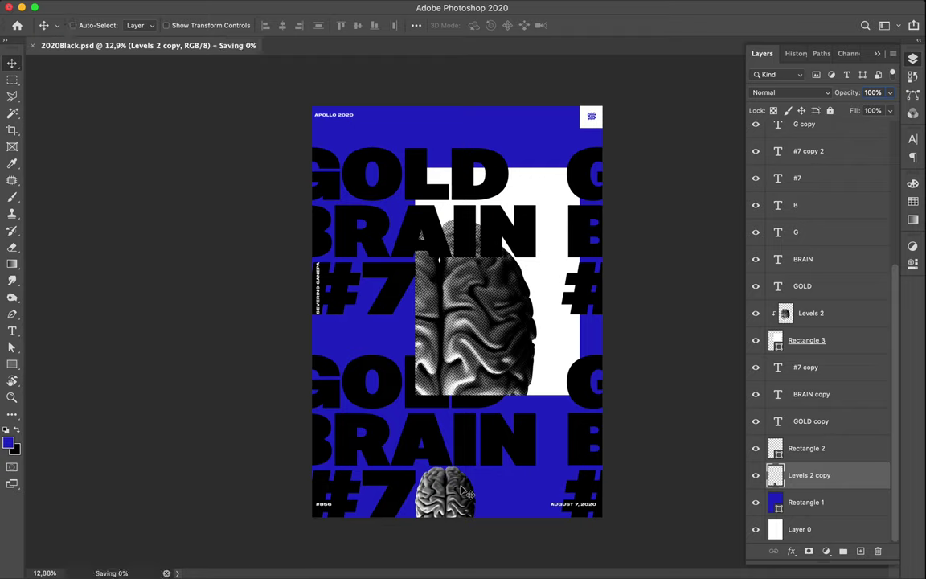
{"action": "left_click", "coordinate": [663, 8]}
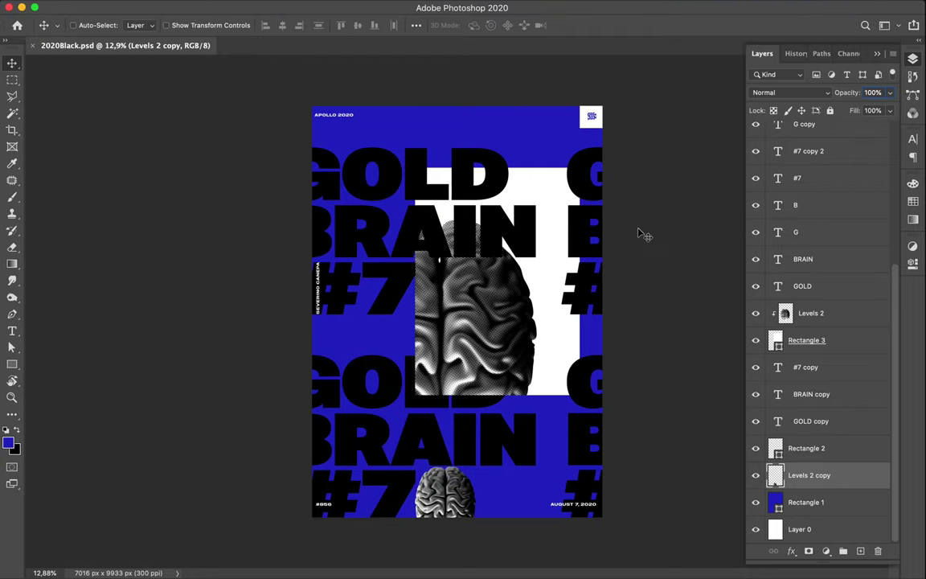
Select all ten GOLD, BRAIN and #7 headline text layers together
{"action": "left_click", "coordinate": [448, 211]}
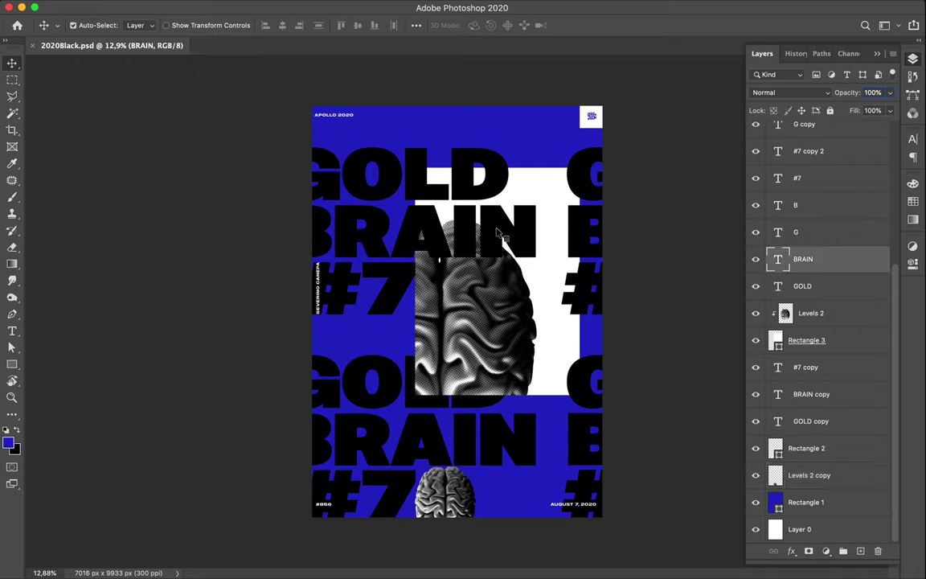
{"action": "left_click", "coordinate": [419, 177], "text": "shift"}
{"action": "left_click", "coordinate": [359, 256], "text": "shift"}
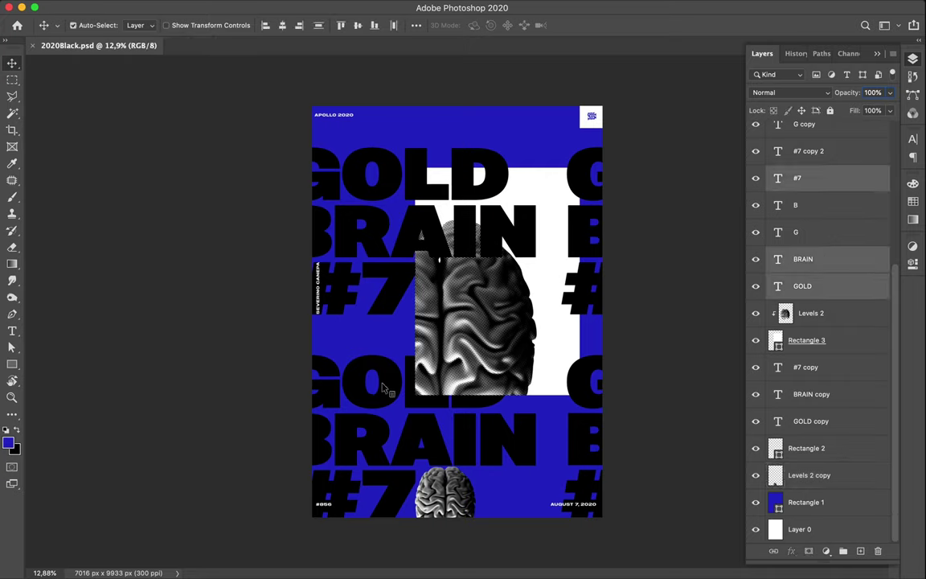
{"action": "left_click", "coordinate": [347, 351], "text": "shift"}
{"action": "left_click", "coordinate": [363, 428], "text": "shift"}
{"action": "left_click", "coordinate": [384, 487], "text": "shift"}
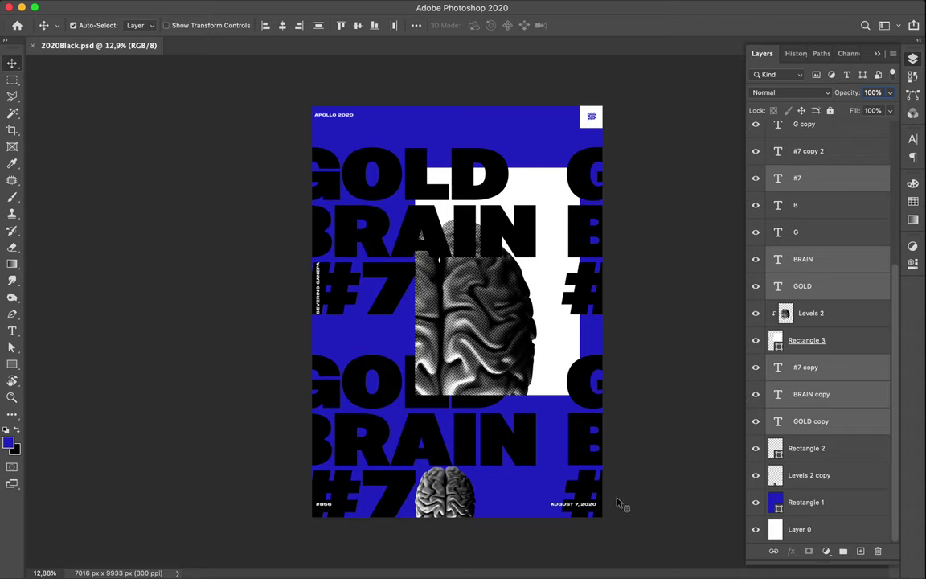
{"action": "left_click", "coordinate": [587, 384], "text": "shift"}
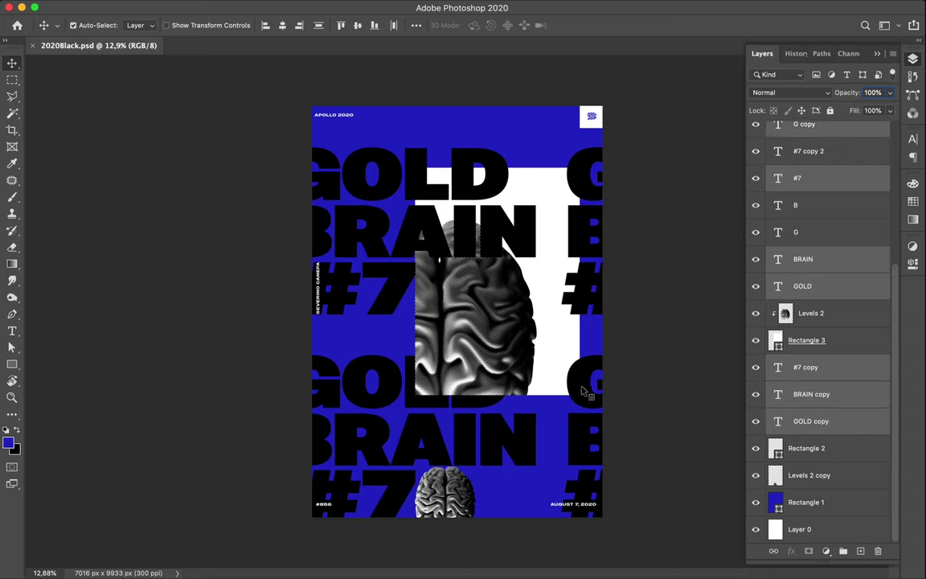
{"action": "left_click", "coordinate": [585, 308], "text": "shift"}
{"action": "left_click", "coordinate": [586, 253], "text": "shift"}
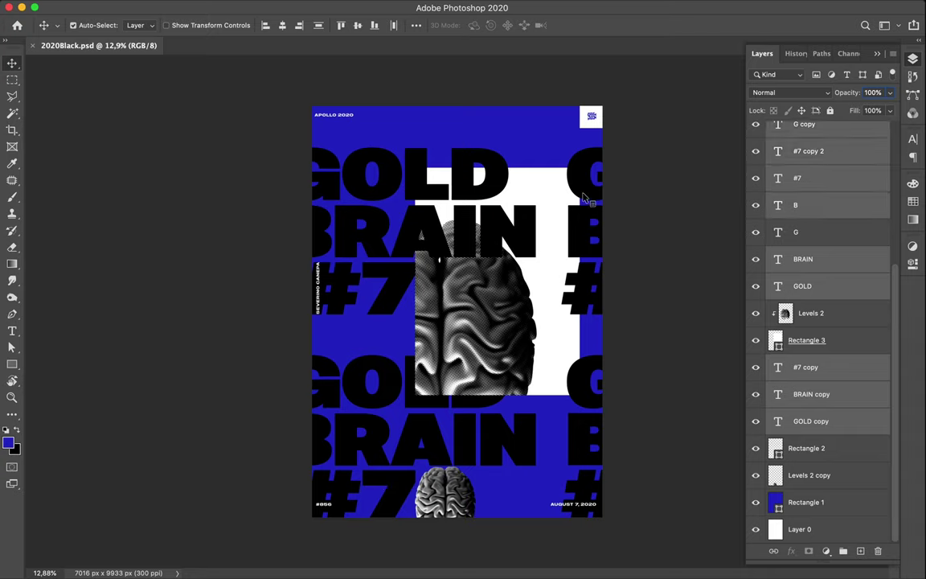
{"action": "left_click", "coordinate": [586, 201], "text": "shift"}
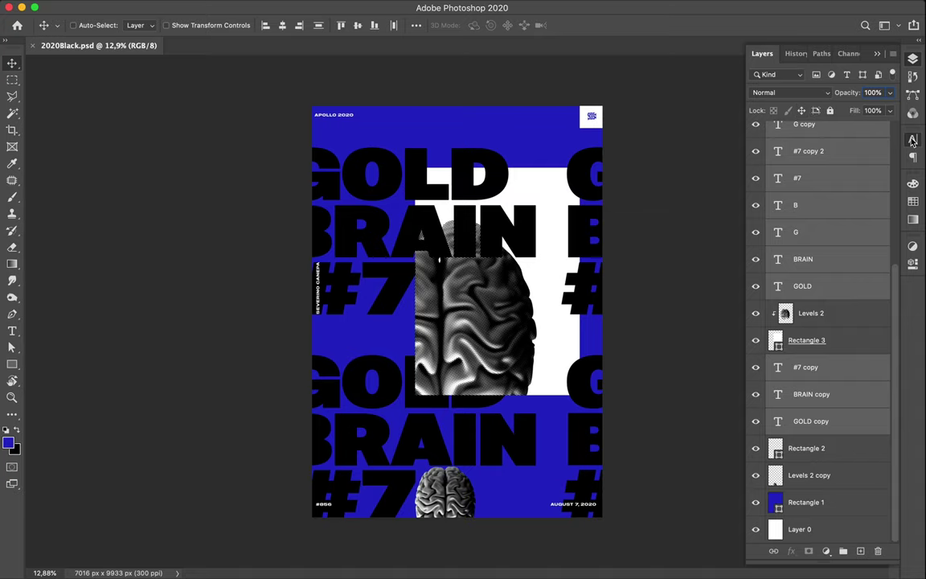
Set the selected headlines' font style to SemiExpanded-Bold in the Character panel
{"action": "key", "text": "F7"}
{"action": "left_click", "coordinate": [891, 158]}
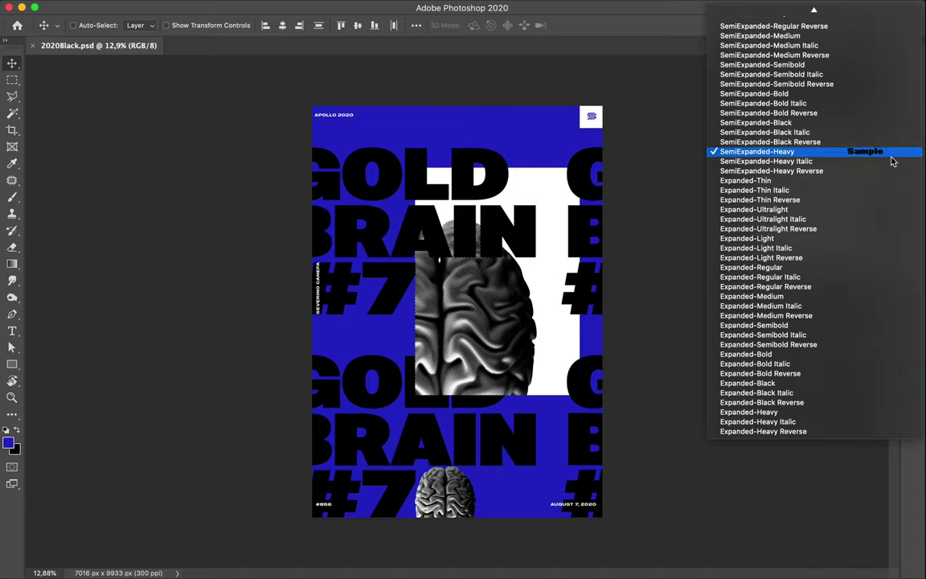
{"action": "left_click", "coordinate": [833, 128]}
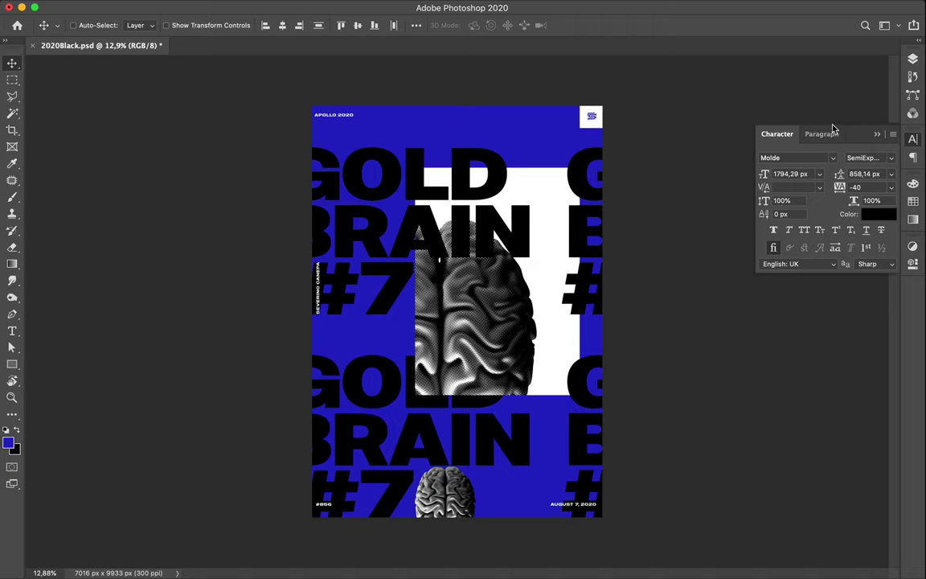
{"action": "left_click", "coordinate": [892, 159]}
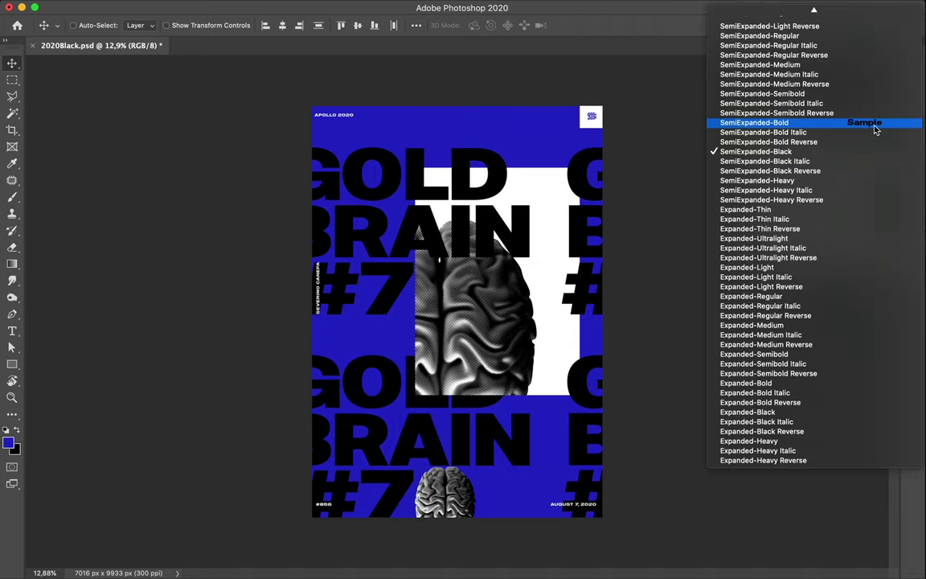
{"action": "left_click", "coordinate": [876, 125]}
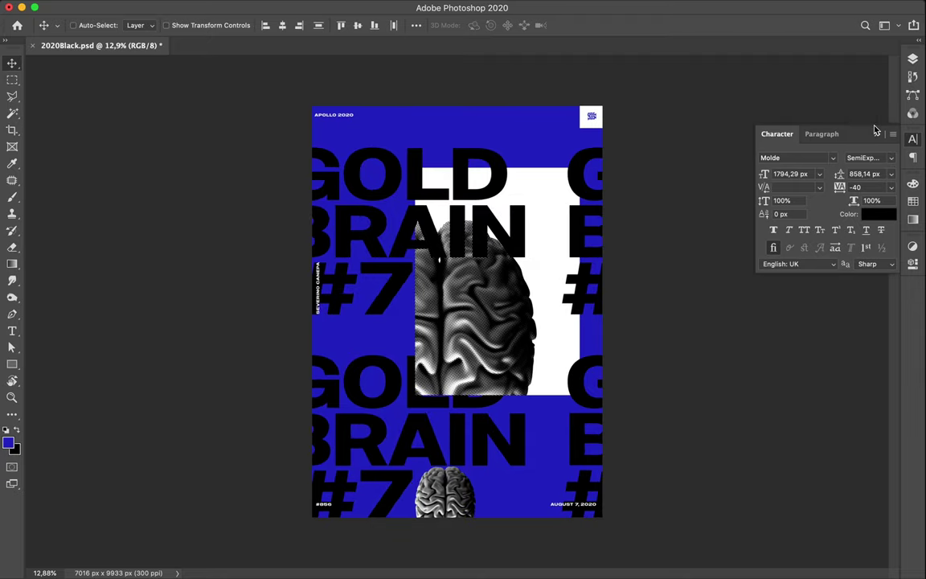
{"action": "left_click", "coordinate": [395, 407]}
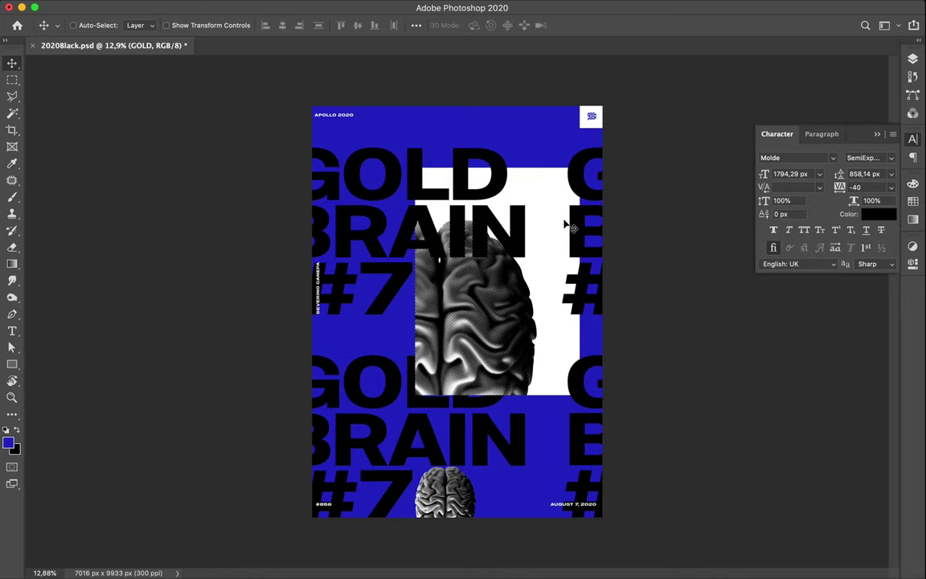
Select Rectangle 3, lower its top edge, and pull its right edge inward
{"action": "key", "text": "ctrl"}
{"action": "left_click", "coordinate": [542, 187]}
{"action": "key", "text": "ctrl+t"}
{"action": "left_click_drag", "start_coordinate": [497, 167], "coordinate": [499, 198]}
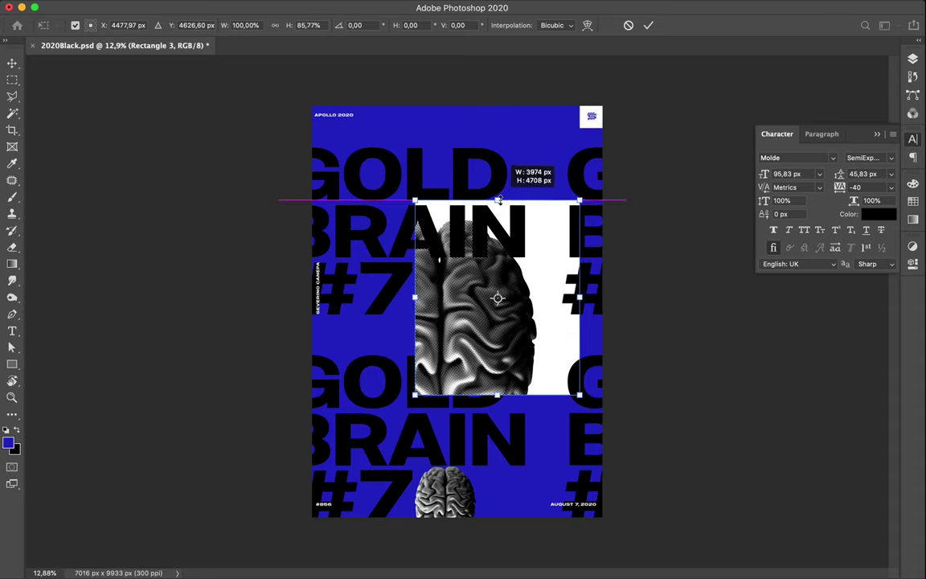
{"action": "key", "text": "Return"}
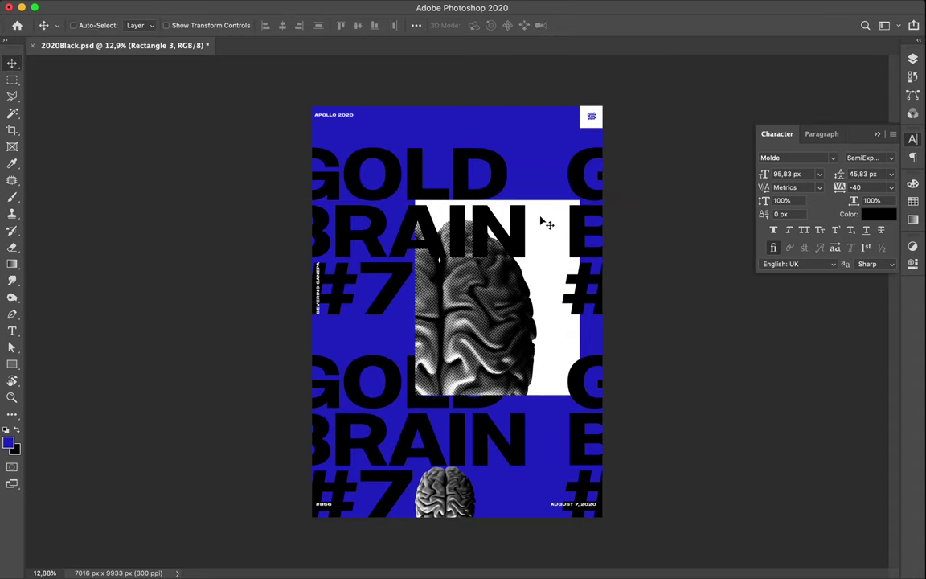
{"action": "key", "text": "ctrl"}
{"action": "key", "text": "ctrl"}
{"action": "key", "text": "ctrl+t"}
{"action": "left_click_drag", "start_coordinate": [579, 298], "coordinate": [574, 301]}
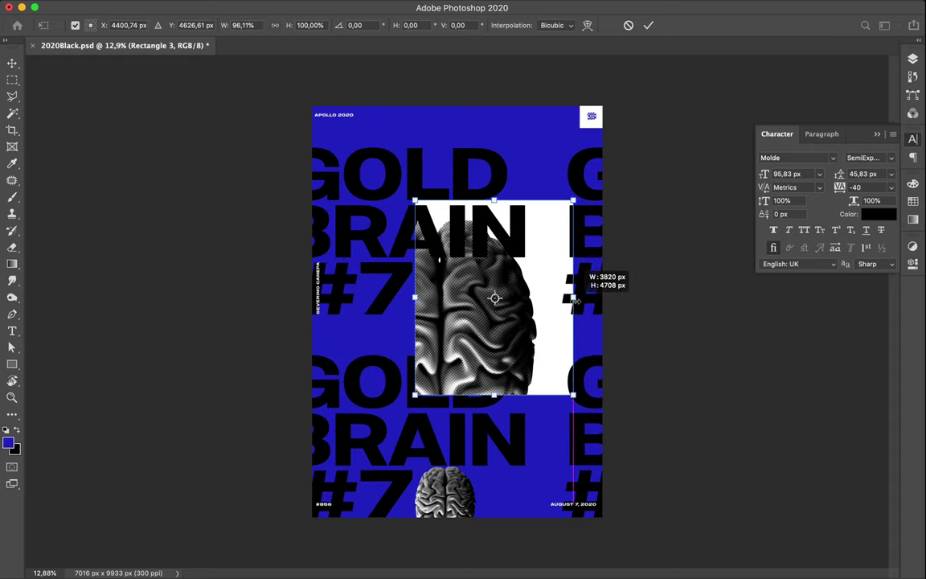
{"action": "left_click_drag", "start_coordinate": [568, 299], "coordinate": [570, 299]}
{"action": "key", "text": "Return"}
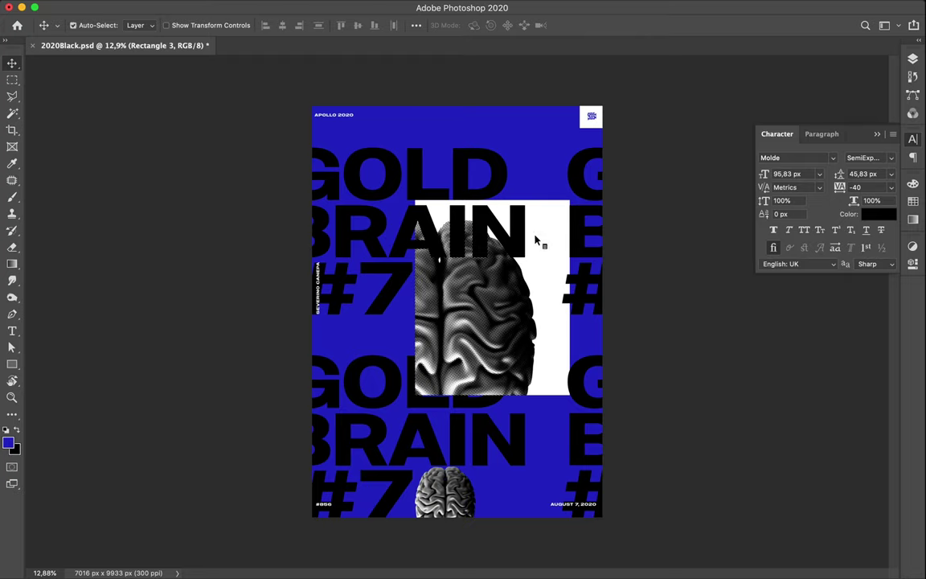
Nudge the rectangle's top edge down and extend its bottom edge slightly
{"action": "key", "text": "ctrl+t"}
{"action": "left_click_drag", "start_coordinate": [492, 200], "coordinate": [496, 207]}
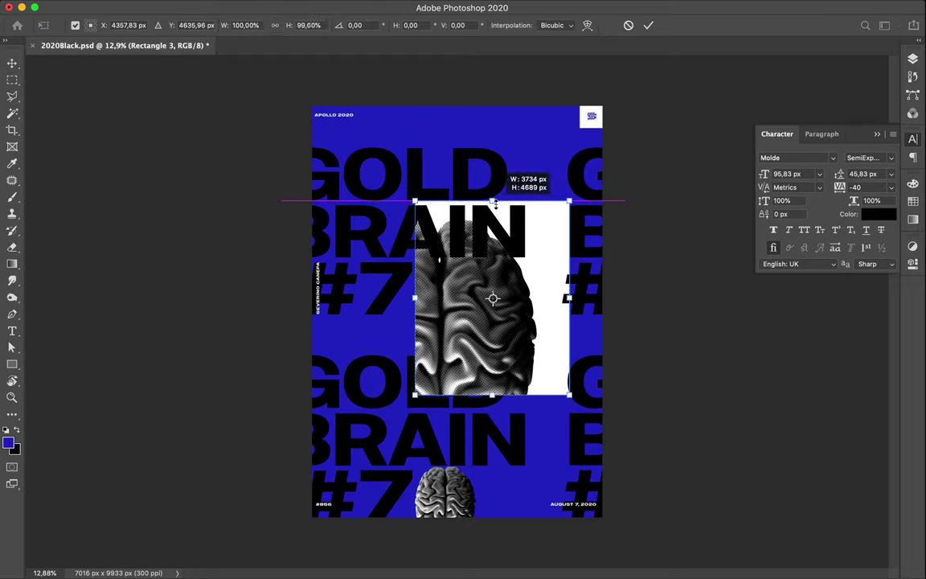
{"action": "key", "text": "Return"}
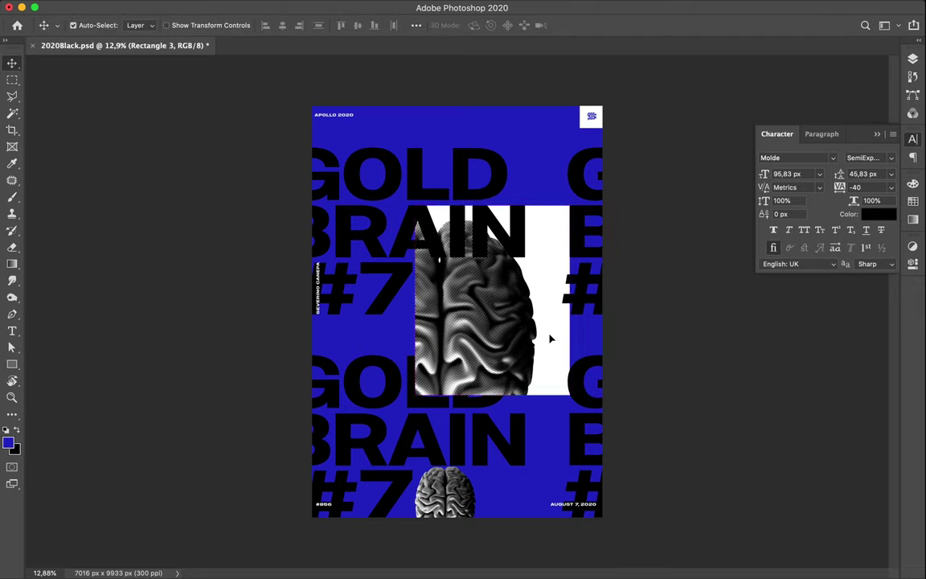
{"action": "key", "text": "ctrl+t"}
{"action": "scroll", "coordinate": [493, 296], "scroll_direction": "up", "scroll_amount": 3}
{"action": "left_click_drag", "start_coordinate": [514, 448], "coordinate": [514, 453]}
{"action": "key", "text": "Return"}
{"action": "scroll", "coordinate": [609, 412], "scroll_direction": "down", "scroll_amount": 2}
{"action": "scroll", "coordinate": [615, 411], "scroll_direction": "down", "scroll_amount": 1}
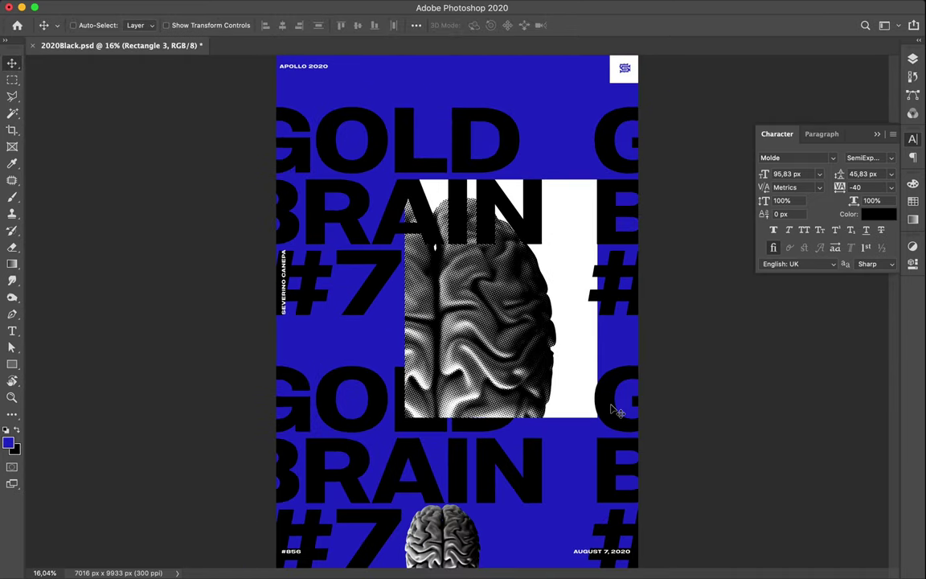
{"action": "scroll", "coordinate": [616, 412], "scroll_direction": "down", "scroll_amount": 1}
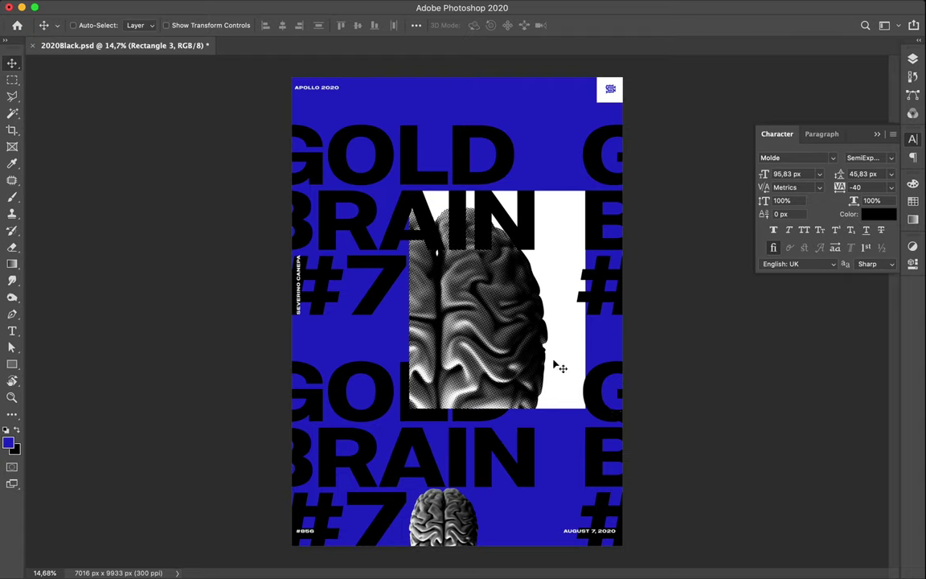
Draw a short diagonal Pen shape line near the poster's top-right
{"action": "key", "text": "i"}
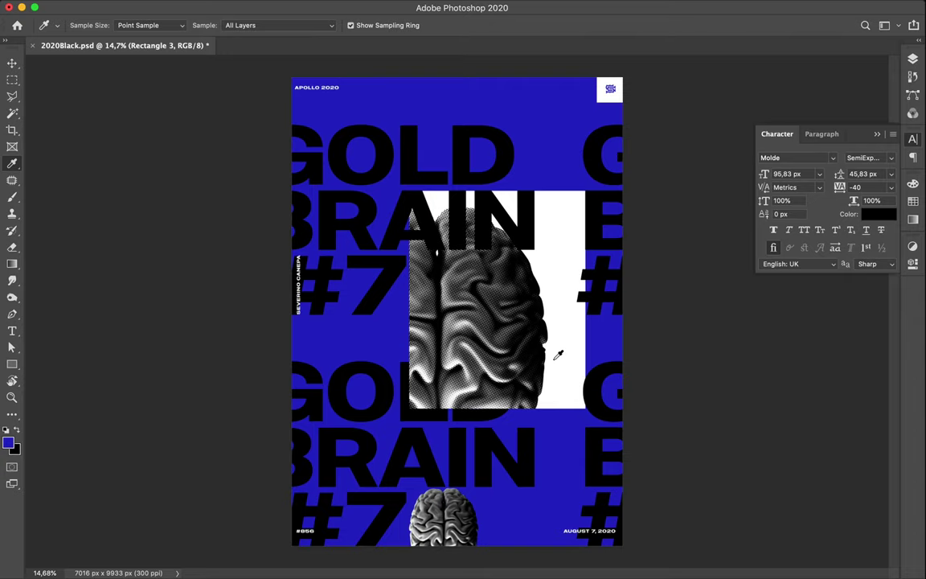
{"action": "key", "text": "p"}
{"action": "left_click", "coordinate": [524, 131]}
{"action": "left_click", "coordinate": [574, 97], "text": "shift"}
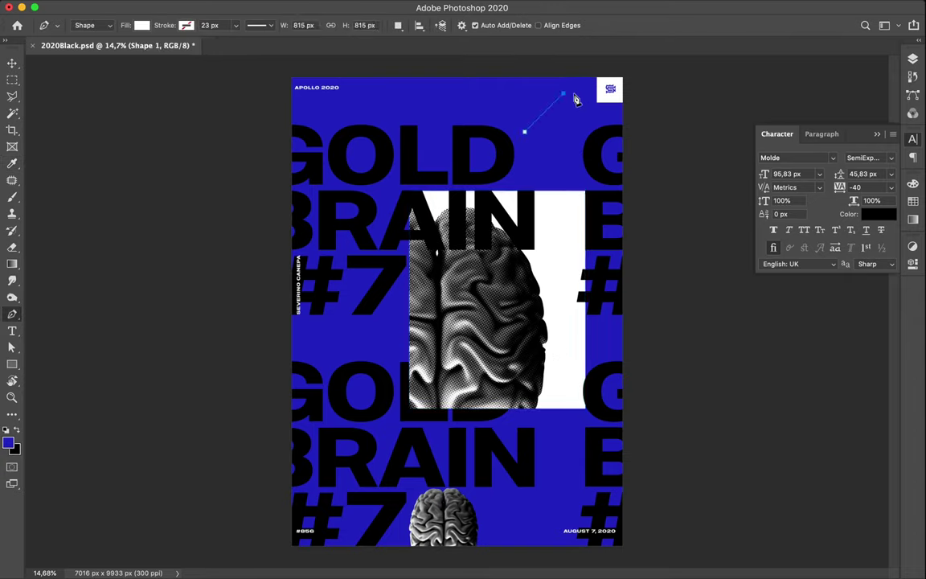
Give the line no fill and a black 53 px stroke
{"action": "key", "text": "a"}
{"action": "left_click", "coordinate": [188, 24]}
{"action": "left_click", "coordinate": [116, 49]}
{"action": "left_click", "coordinate": [236, 25]}
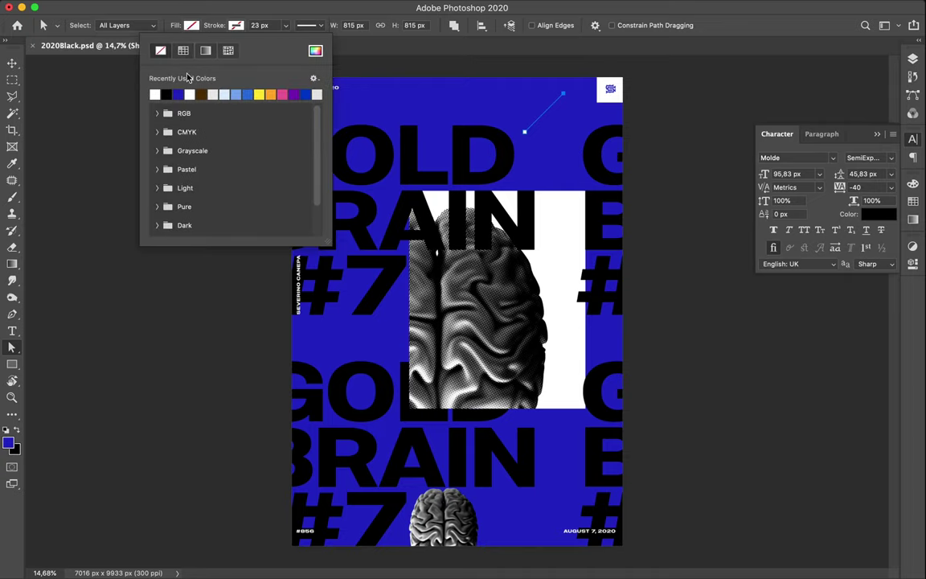
{"action": "left_click", "coordinate": [161, 95]}
{"action": "key", "text": "v"}
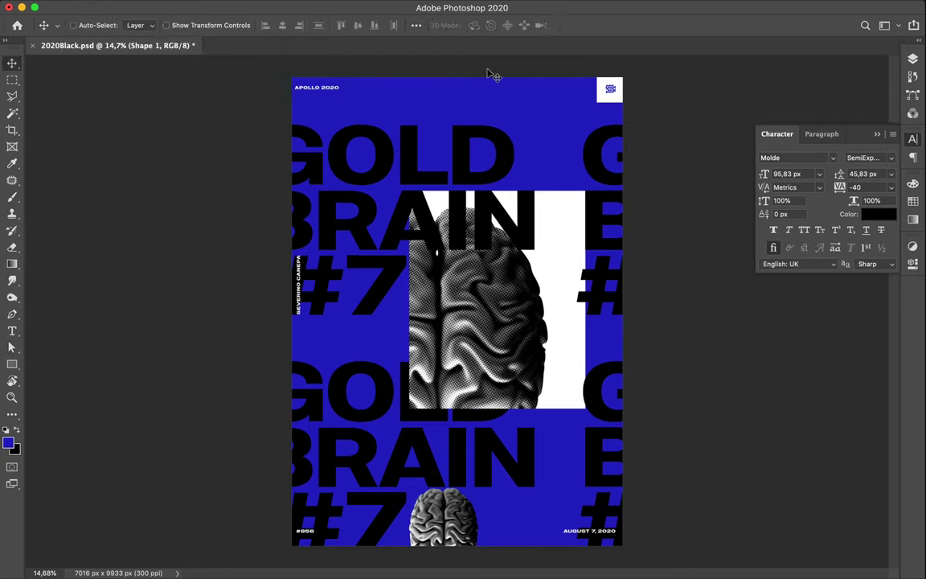
{"action": "key", "text": "a"}
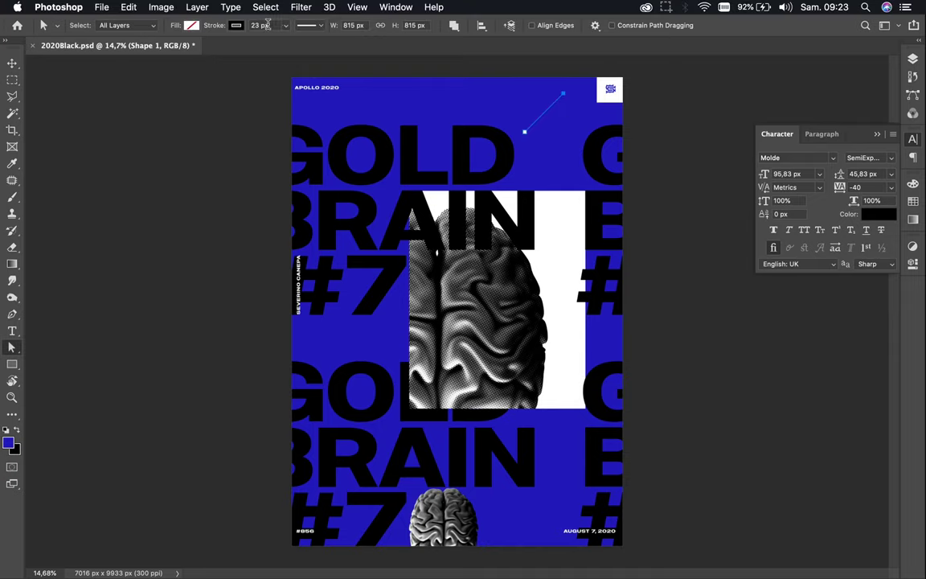
{"action": "left_click", "coordinate": [267, 25]}
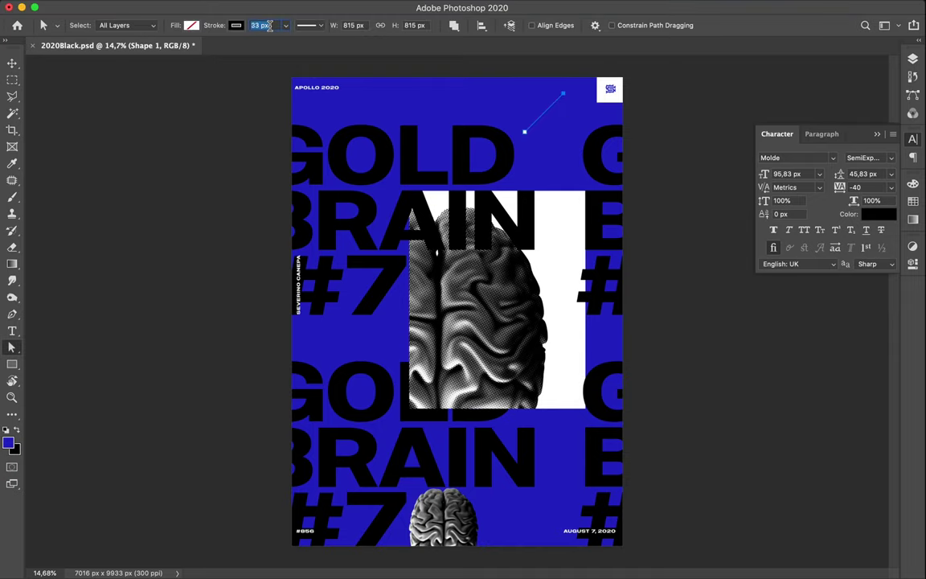
{"action": "key", "text": "shift+Up"}
{"action": "key", "text": "shift+Up"}
{"action": "key", "text": "shift+Up"}
{"action": "key", "text": "Return"}
{"action": "key", "text": "v"}
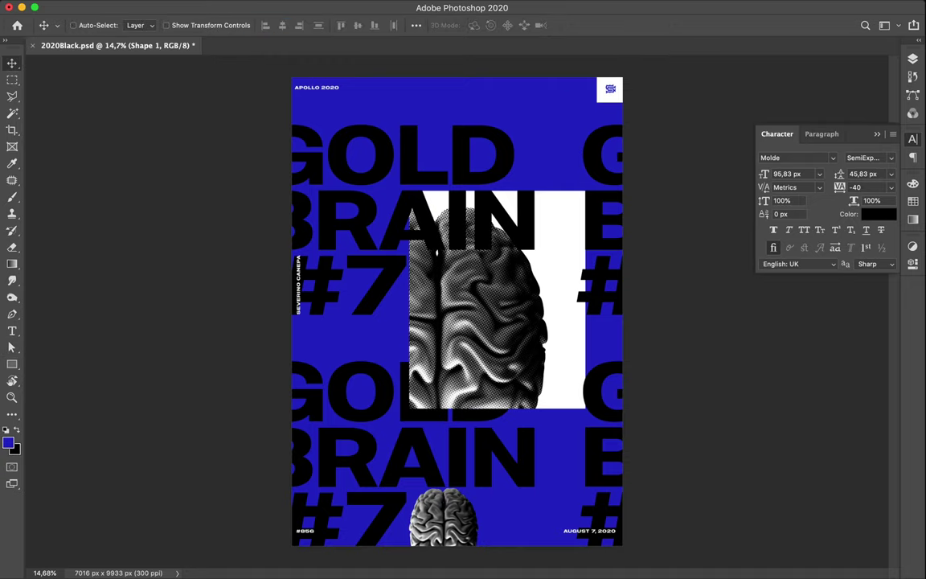
{"action": "key", "text": "F7"}
Move the Shape 1 line layer above GOLD and duplicate it into parallel stripes
{"action": "scroll", "coordinate": [821, 407], "scroll_direction": "up", "scroll_amount": 2}
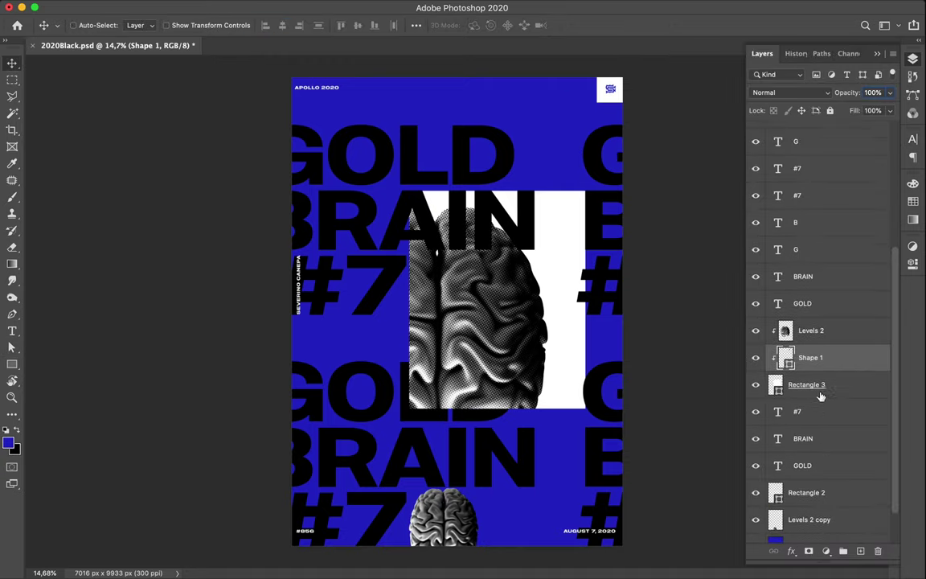
{"action": "left_click_drag", "start_coordinate": [811, 357], "coordinate": [808, 304]}
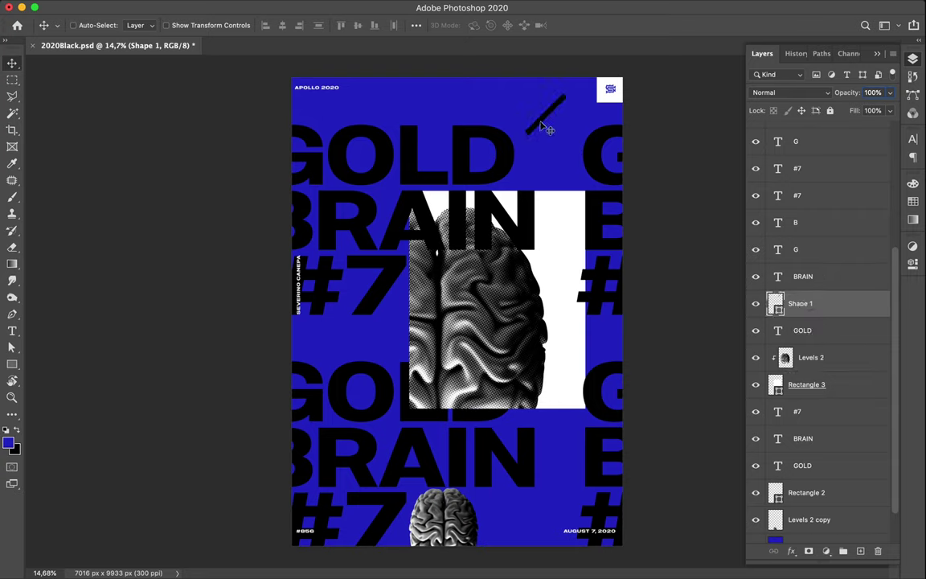
{"action": "left_click_drag", "start_coordinate": [544, 127], "coordinate": [553, 153]}
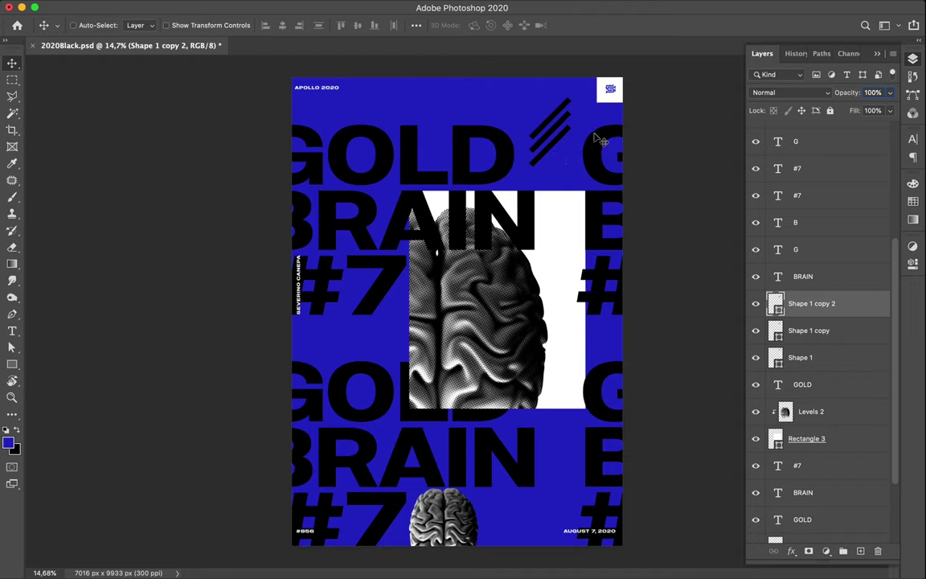
{"action": "left_click", "coordinate": [824, 334]}
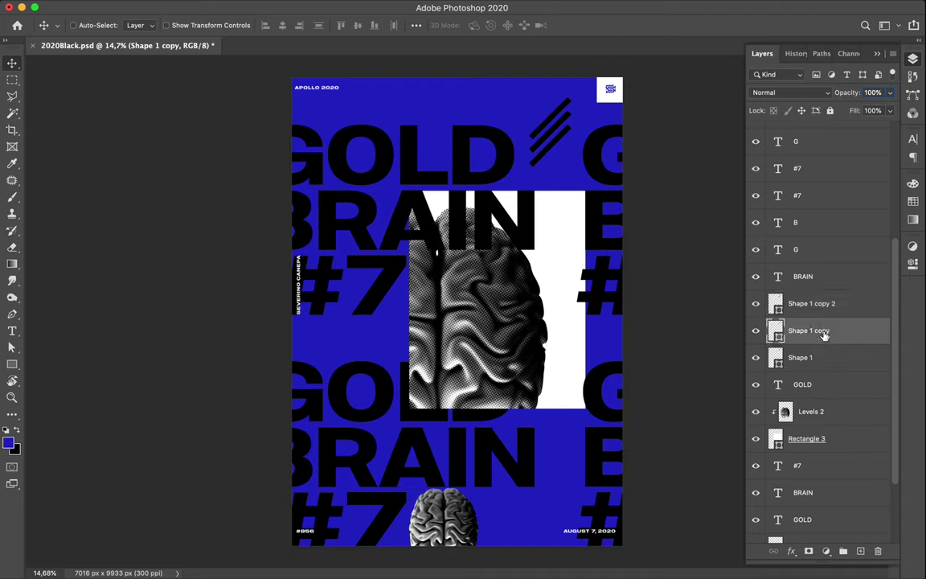
{"action": "left_click", "coordinate": [828, 359]}
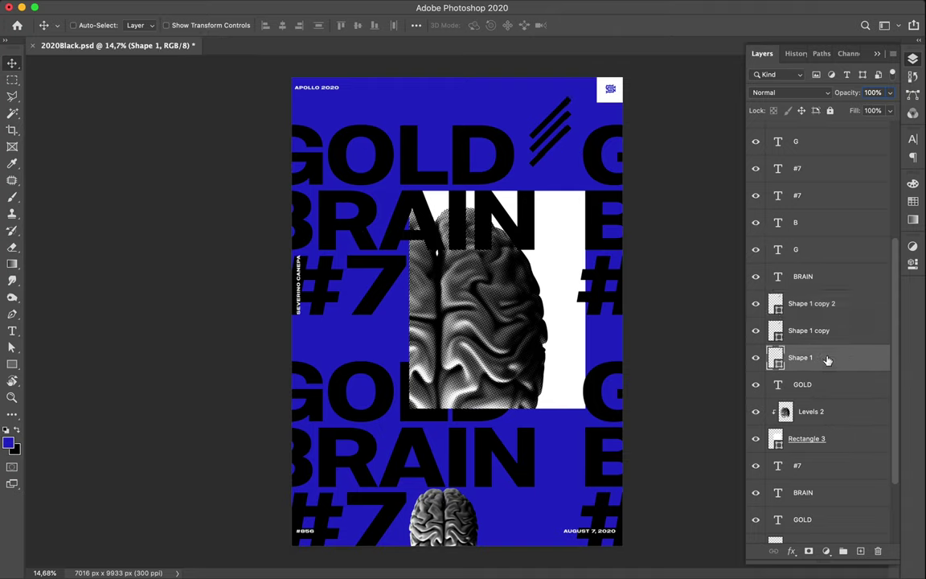
Merge the three black stripe layers into a single Shape 1 copy 2 layer
{"action": "left_click", "coordinate": [544, 157], "text": "ctrl"}
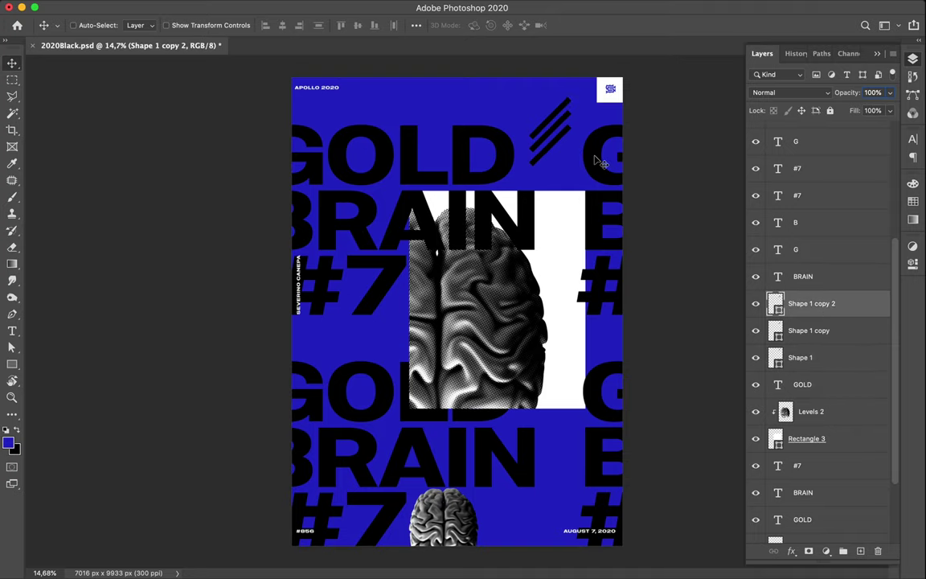
{"action": "left_click", "coordinate": [809, 366], "text": "shift"}
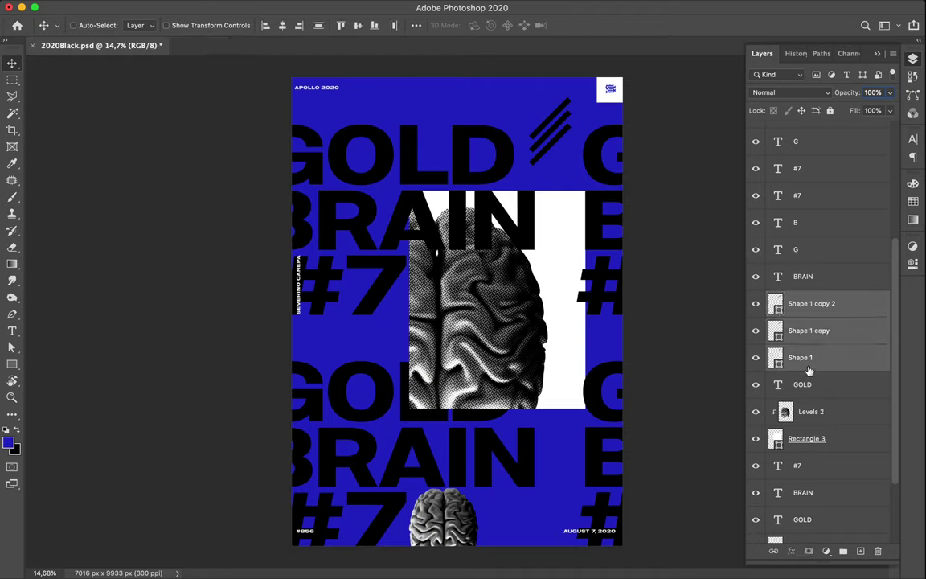
{"action": "key", "text": "ctrl+e"}
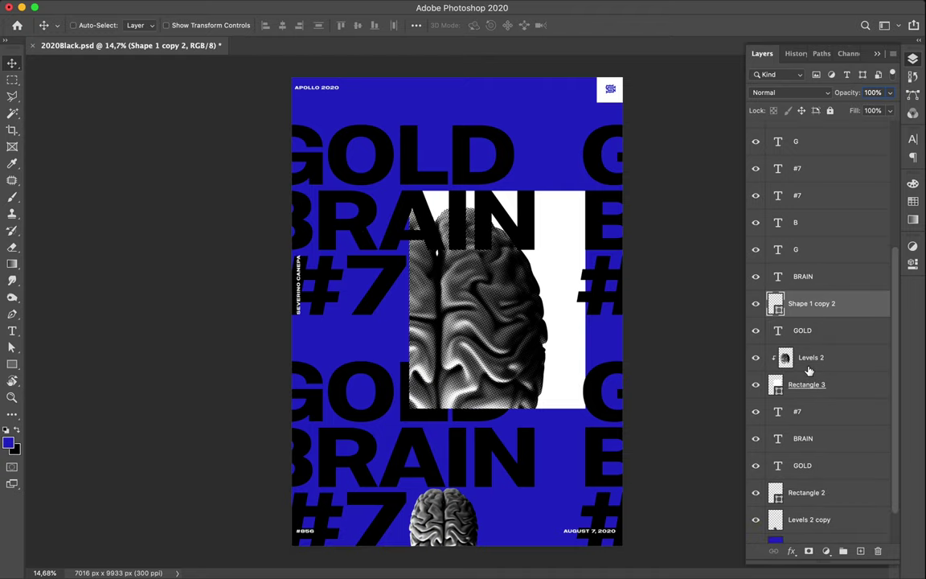
{"action": "key", "text": "ctrl+z"}
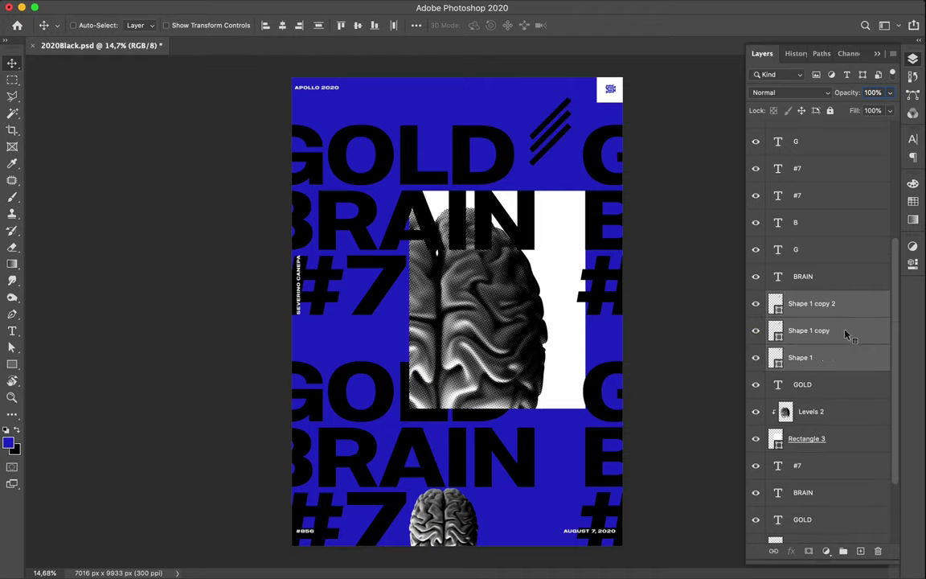
{"action": "right_click", "coordinate": [846, 334]}
{"action": "left_click", "coordinate": [754, 211]}
{"action": "right_click", "coordinate": [836, 330]}
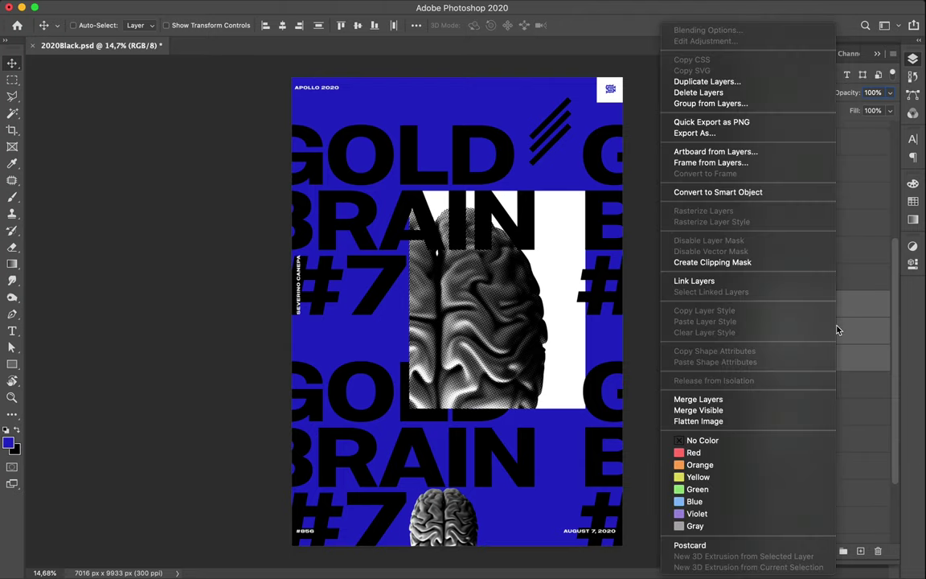
{"action": "key", "text": "Escape"}
{"action": "key", "text": "ctrl+e"}
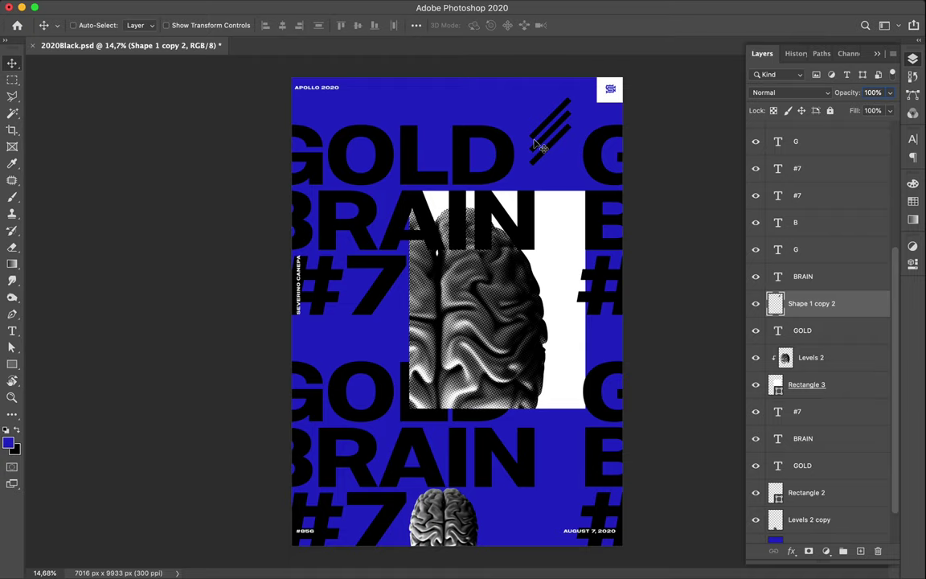
Nudge the stripe accent down and right against the upper GOLD word
{"action": "key", "text": "m"}
{"action": "left_click_drag", "start_coordinate": [522, 122], "coordinate": [534, 182]}
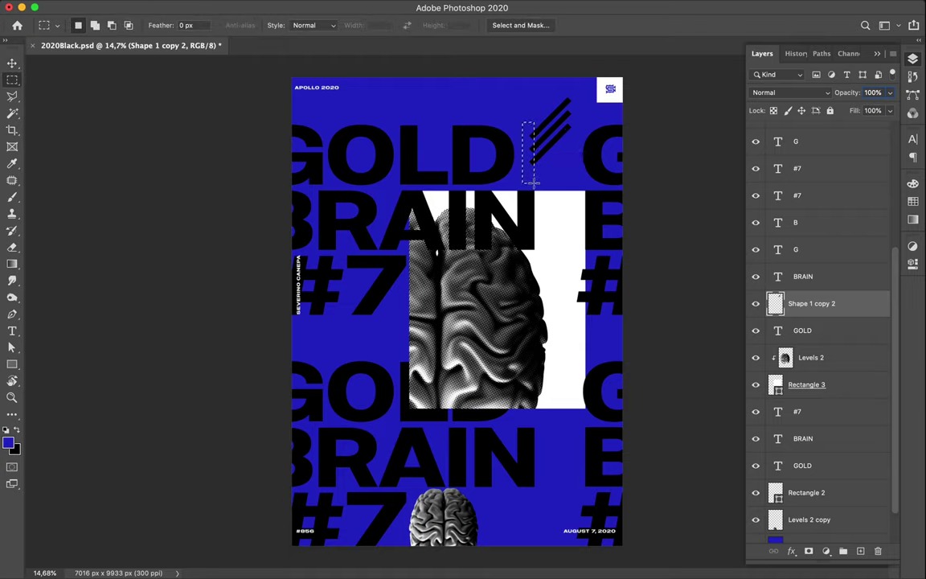
{"action": "left_click_drag", "start_coordinate": [566, 86], "coordinate": [586, 148]}
{"action": "key", "text": "v"}
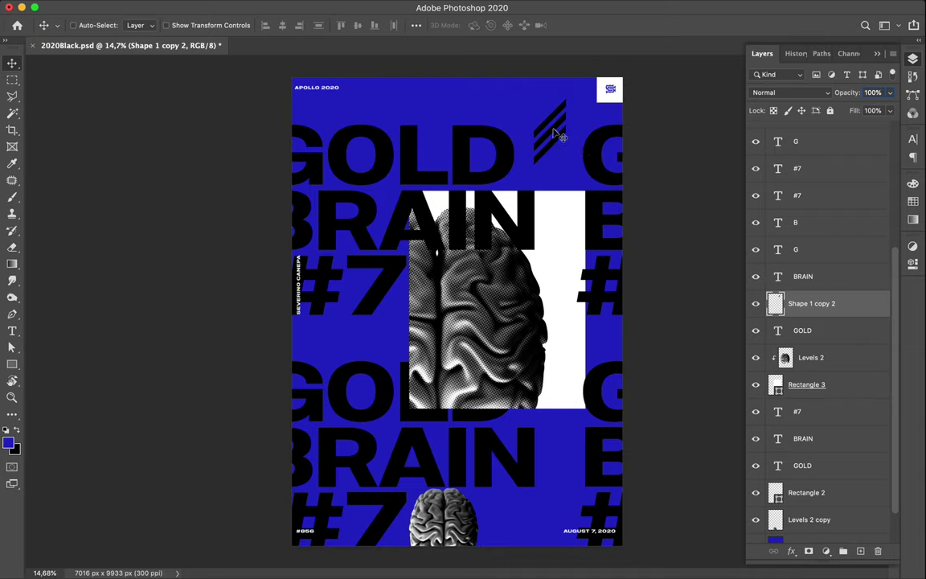
{"action": "mouse_move", "coordinate": [553, 127]}
{"action": "left_mouse_down"}
{"action": "mouse_move", "coordinate": [555, 147]}
{"action": "mouse_move", "coordinate": [542, 150]}
{"action": "left_mouse_up"}
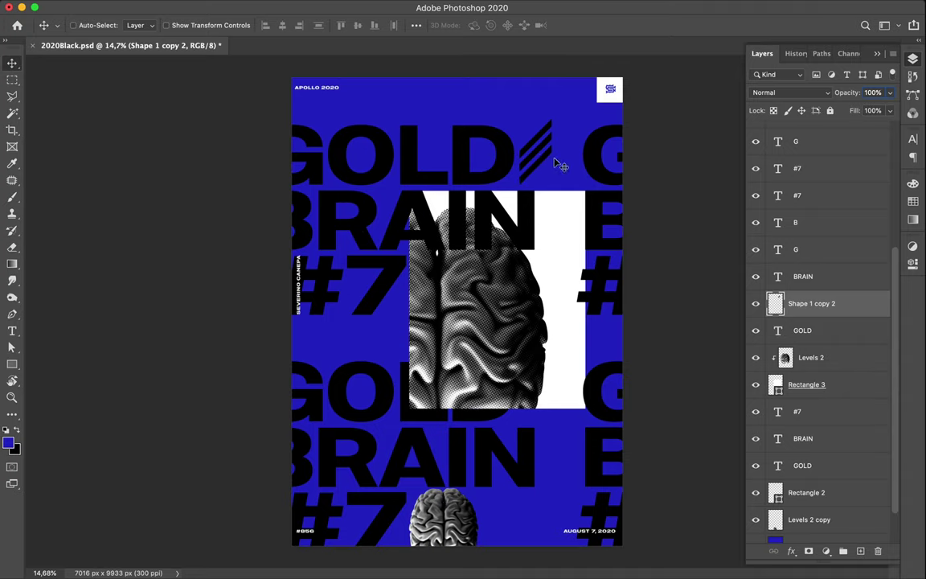
Scale the stripes to about 90% and drag a copy toward the lower left
{"action": "key", "text": "ctrl+t"}
{"action": "left_click_drag", "start_coordinate": [551, 119], "coordinate": [550, 125]}
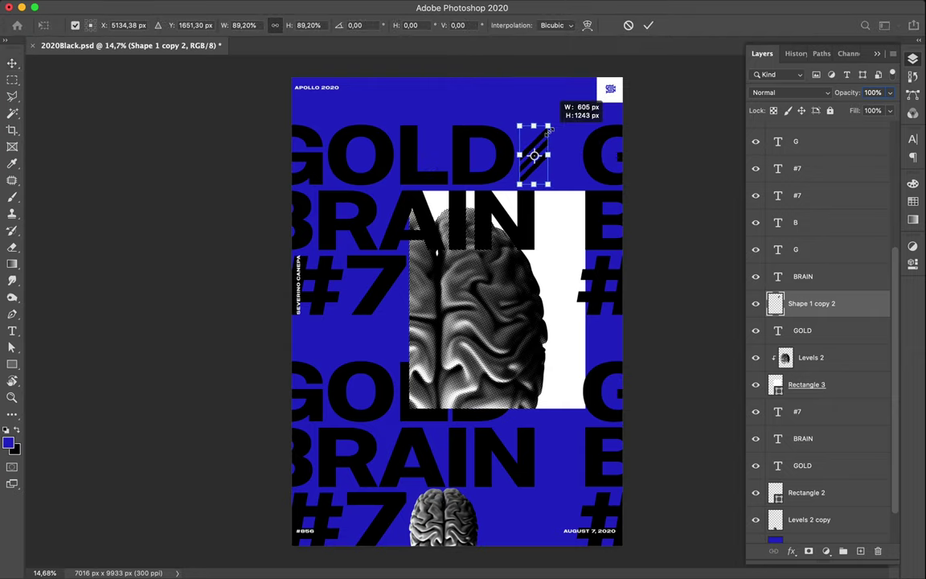
{"action": "key", "text": "Return"}
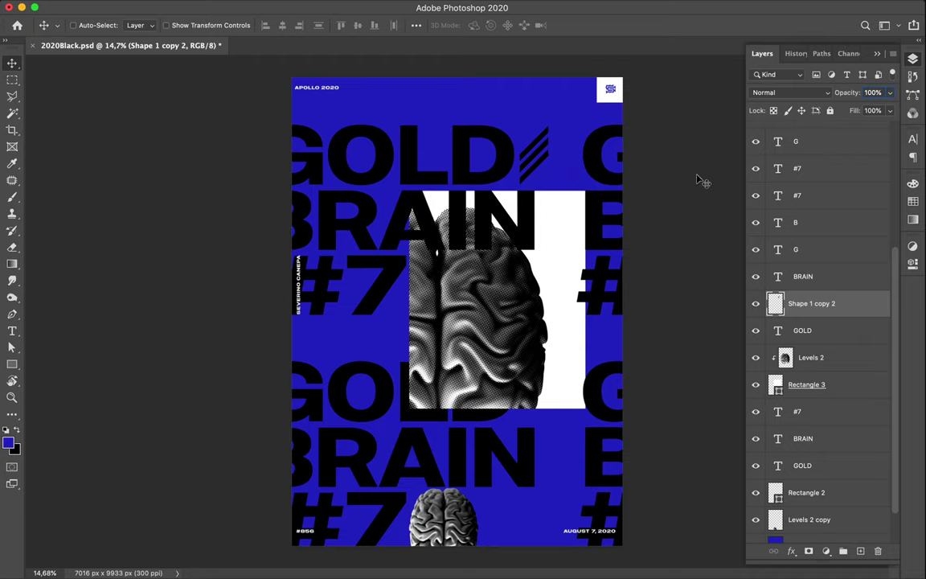
{"action": "left_click_drag", "start_coordinate": [534, 147], "coordinate": [354, 334]}
{"action": "key", "text": "ctrl+t"}
{"action": "mouse_move", "coordinate": [332, 295]}
{"action": "left_mouse_down"}
{"action": "mouse_move", "coordinate": [426, 319]}
{"action": "mouse_move", "coordinate": [406, 424]}
{"action": "left_mouse_up"}
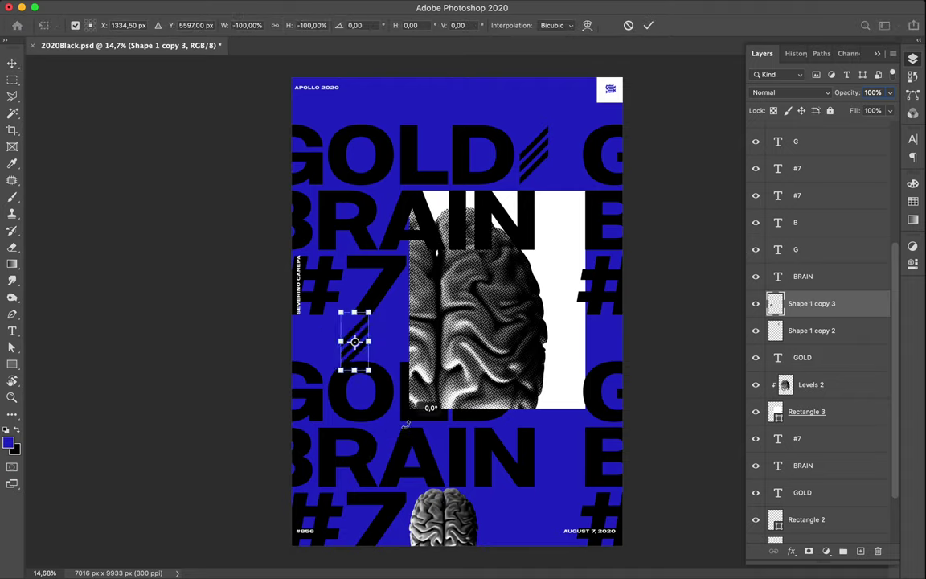
{"action": "key", "text": "Return"}
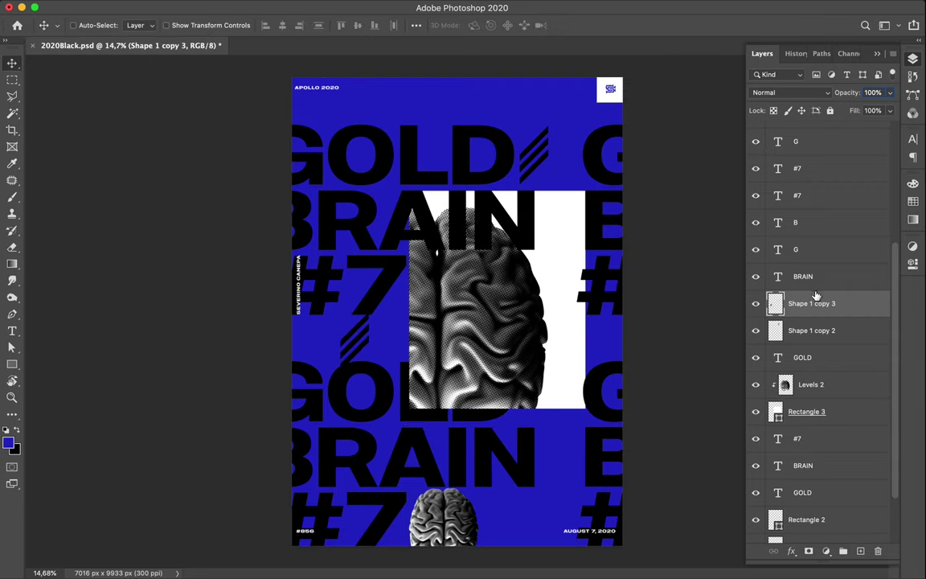
{"action": "left_click", "coordinate": [773, 304], "text": "ctrl"}
{"action": "key", "text": "b"}
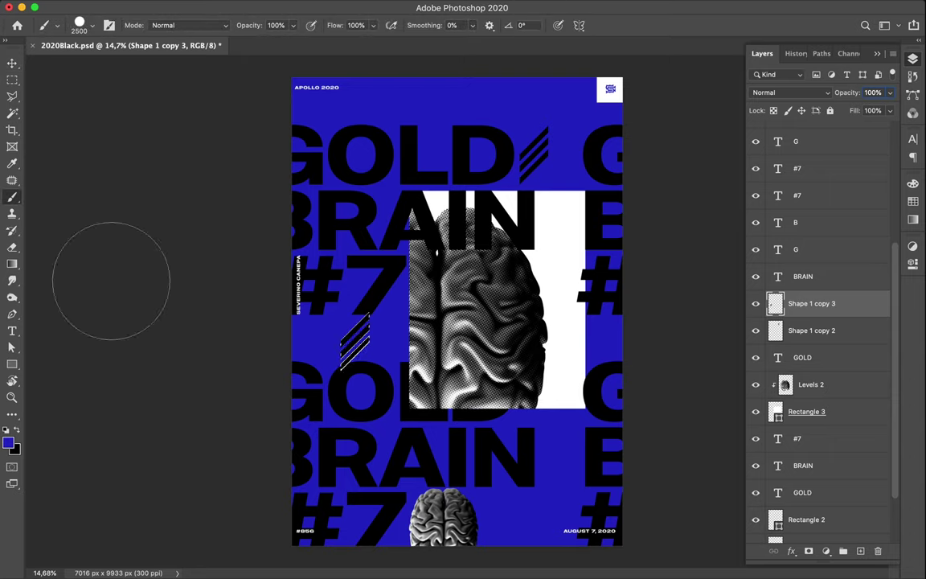
{"action": "left_click", "coordinate": [6, 431]}
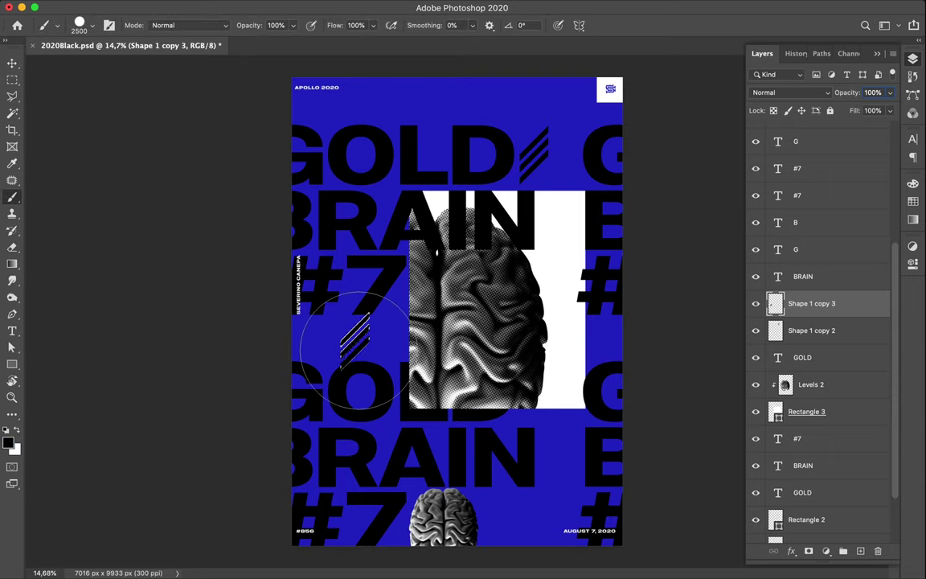
{"action": "left_click", "coordinate": [16, 430]}
{"action": "left_click_drag", "start_coordinate": [340, 277], "coordinate": [356, 340]}
{"action": "key", "text": "v"}
{"action": "key", "text": "m"}
{"action": "key", "text": "v"}
{"action": "mouse_move", "coordinate": [354, 347]}
{"action": "left_mouse_down"}
{"action": "mouse_move", "coordinate": [356, 330]}
{"action": "mouse_move", "coordinate": [383, 317]}
{"action": "mouse_move", "coordinate": [414, 328]}
{"action": "left_mouse_up"}
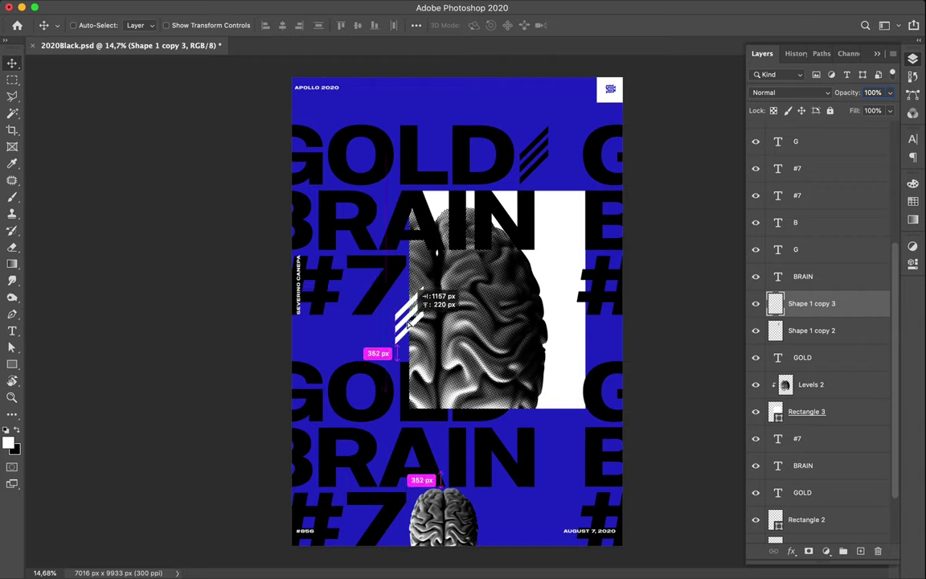
{"action": "left_click_drag", "start_coordinate": [415, 330], "coordinate": [413, 331]}
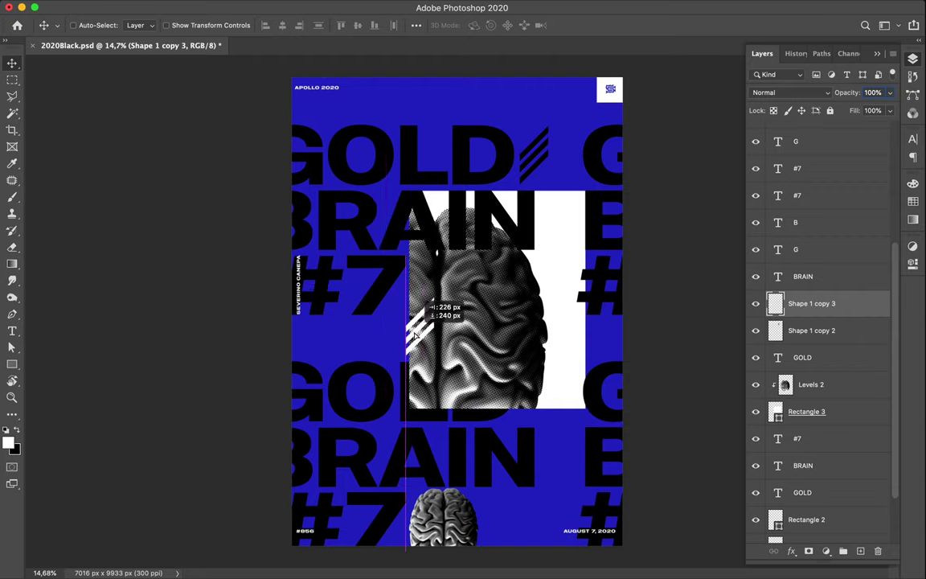
{"action": "left_click_drag", "start_coordinate": [413, 331], "coordinate": [413, 332]}
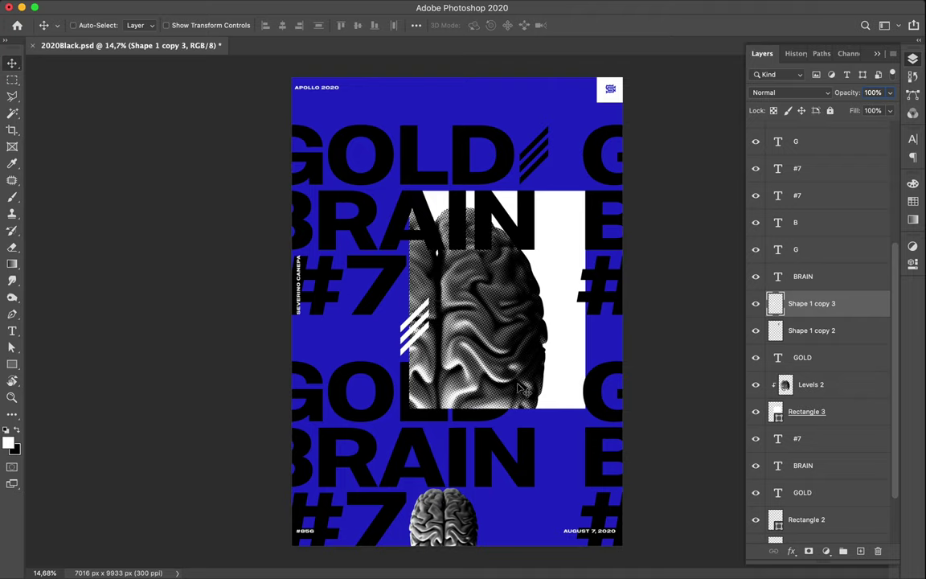
{"action": "left_click_drag", "start_coordinate": [428, 319], "coordinate": [555, 411]}
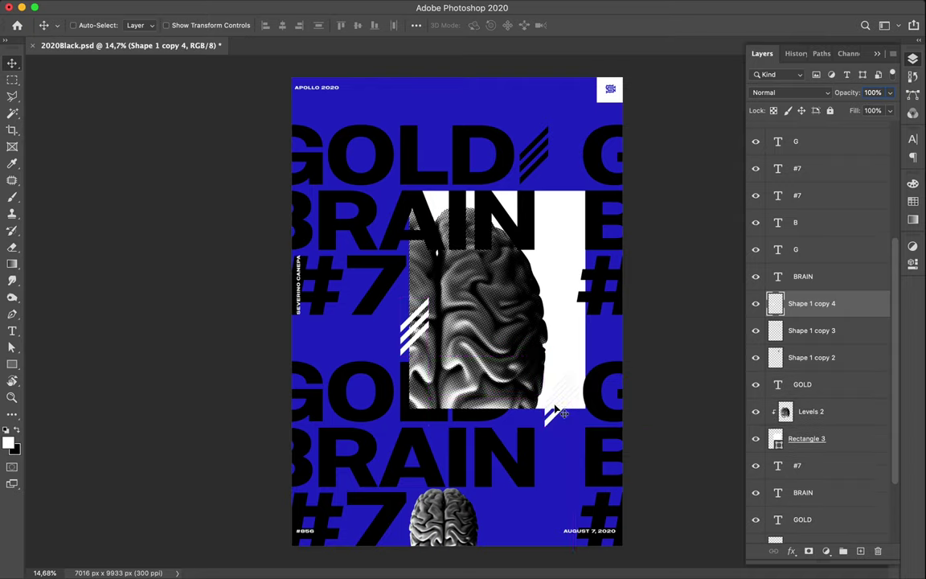
{"action": "key", "text": "ctrl+z"}
{"action": "key", "text": "ctrl+z"}
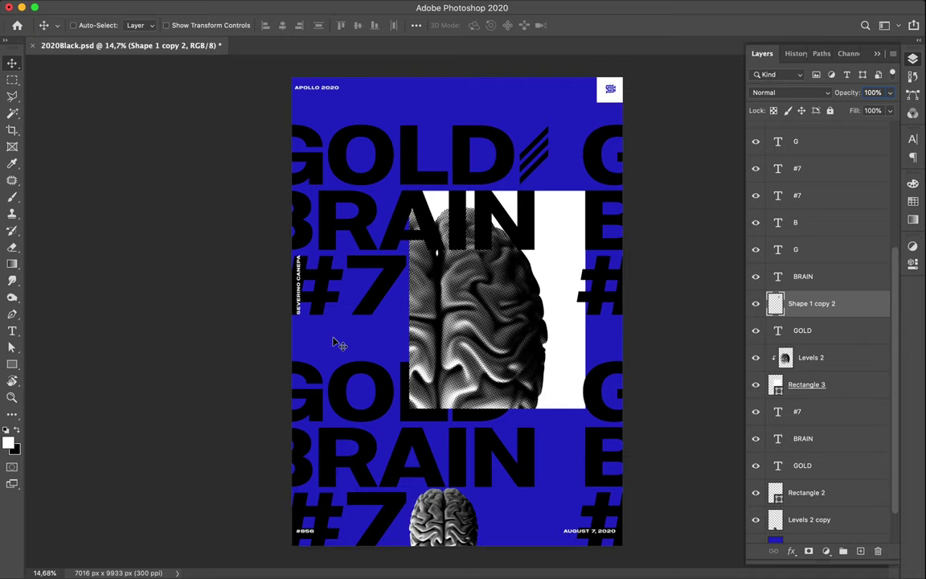
Duplicate the white rectangle to the lower left, keeping the brain clipped to the upper block
{"action": "mouse_move", "coordinate": [576, 244]}
{"action": "left_mouse_down"}
{"action": "mouse_move", "coordinate": [340, 414]}
{"action": "mouse_move", "coordinate": [371, 390]}
{"action": "left_mouse_up"}
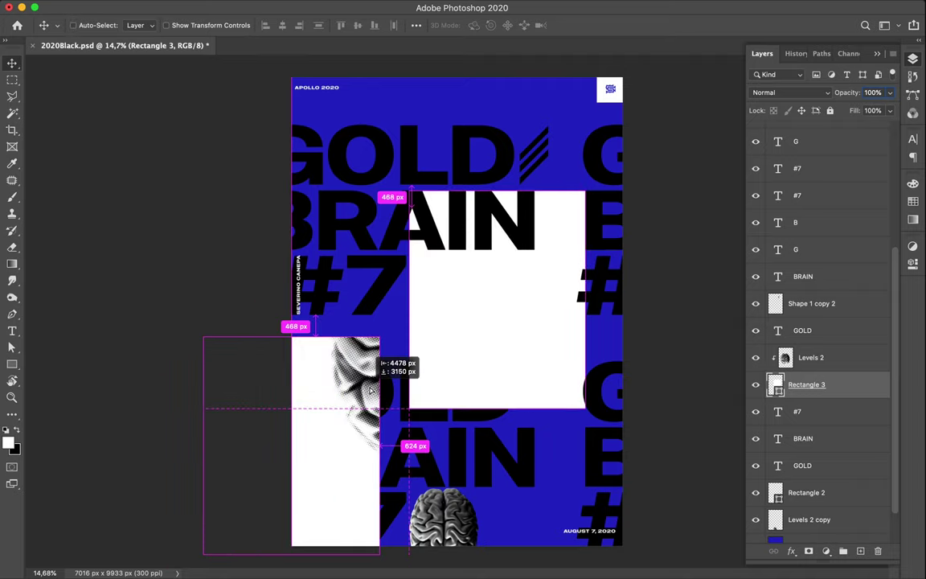
{"action": "left_click_drag", "start_coordinate": [371, 390], "coordinate": [370, 390]}
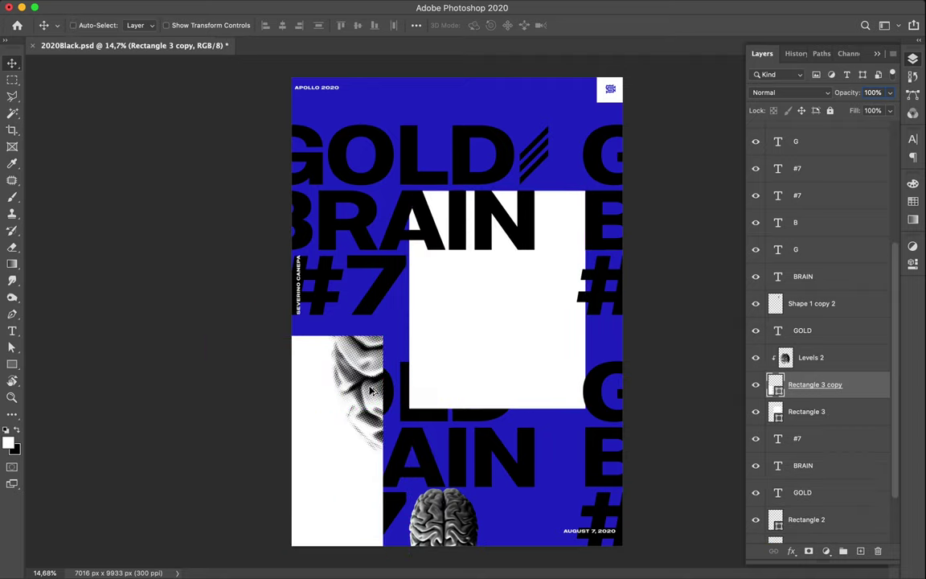
{"action": "left_click_drag", "start_coordinate": [808, 364], "coordinate": [816, 402]}
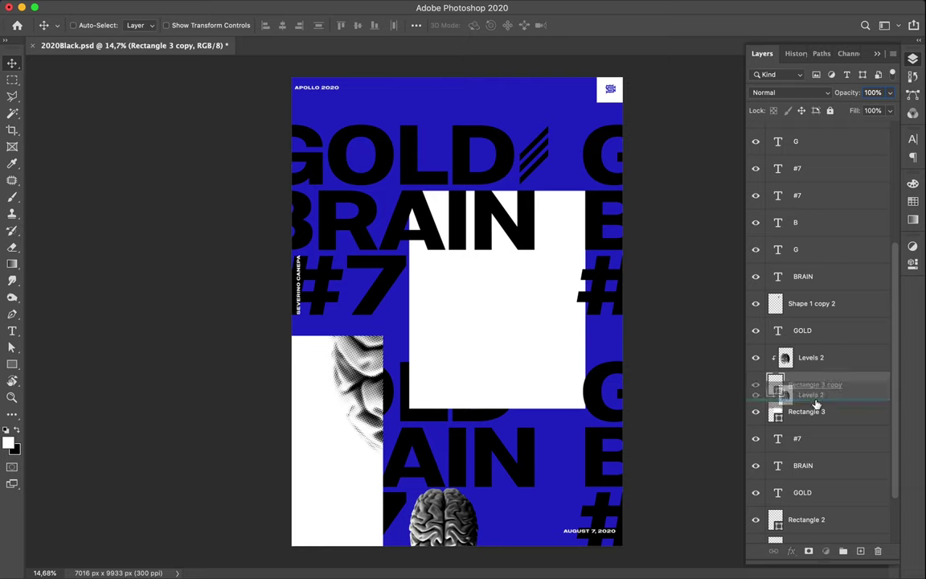
{"action": "left_click", "coordinate": [799, 398], "text": "alt"}
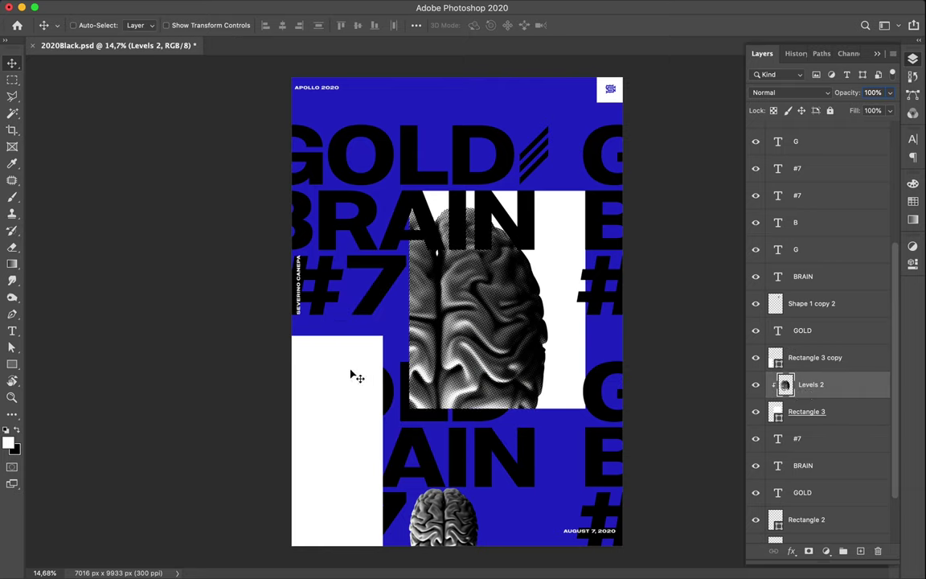
{"action": "left_click_drag", "start_coordinate": [356, 374], "coordinate": [317, 373]}
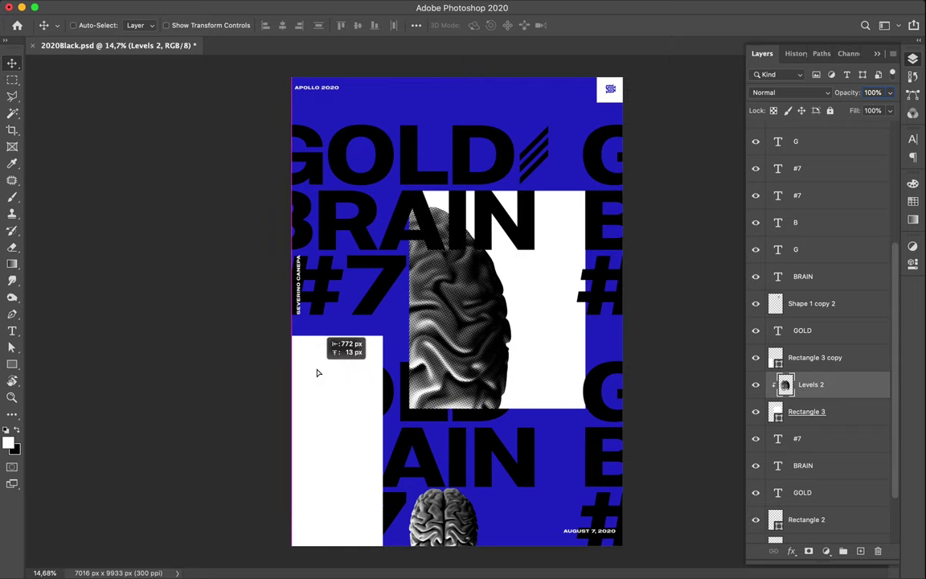
{"action": "key", "text": "ctrl+z"}
Place Rectangle 3 copy below the lower GOLD layer and behind the lower text
{"action": "left_click", "coordinate": [324, 383], "text": "ctrl"}
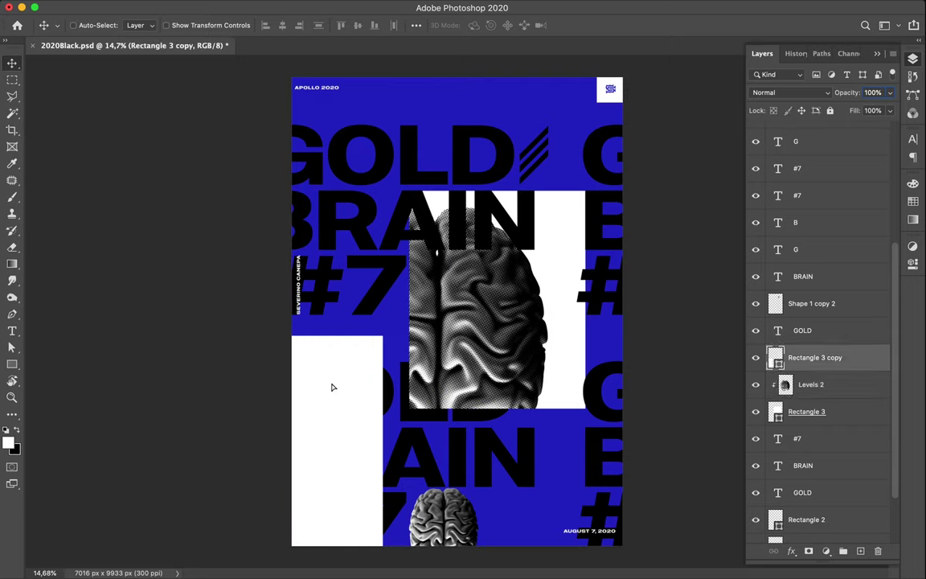
{"action": "left_click_drag", "start_coordinate": [333, 387], "coordinate": [327, 414]}
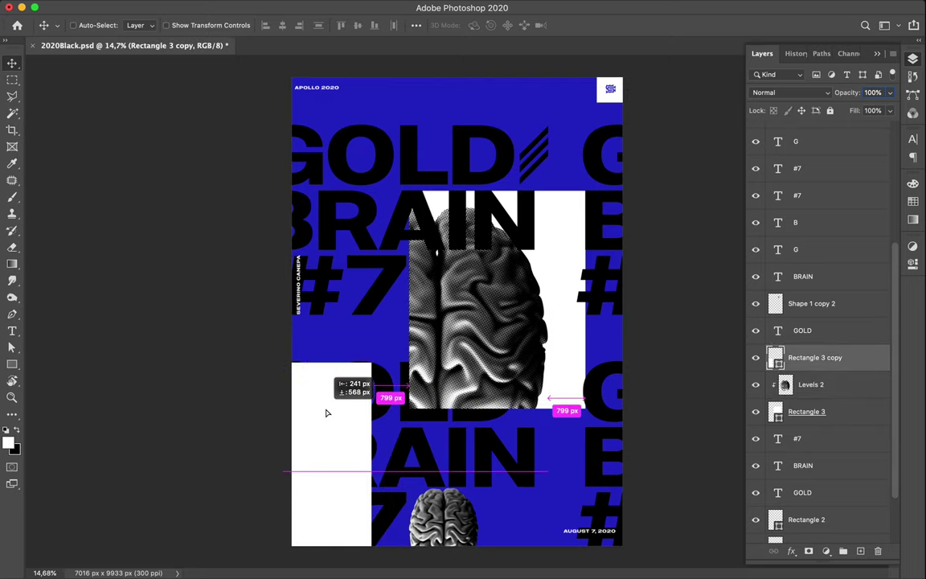
{"action": "left_click_drag", "start_coordinate": [327, 413], "coordinate": [334, 422]}
{"action": "left_click_drag", "start_coordinate": [840, 372], "coordinate": [836, 507]}
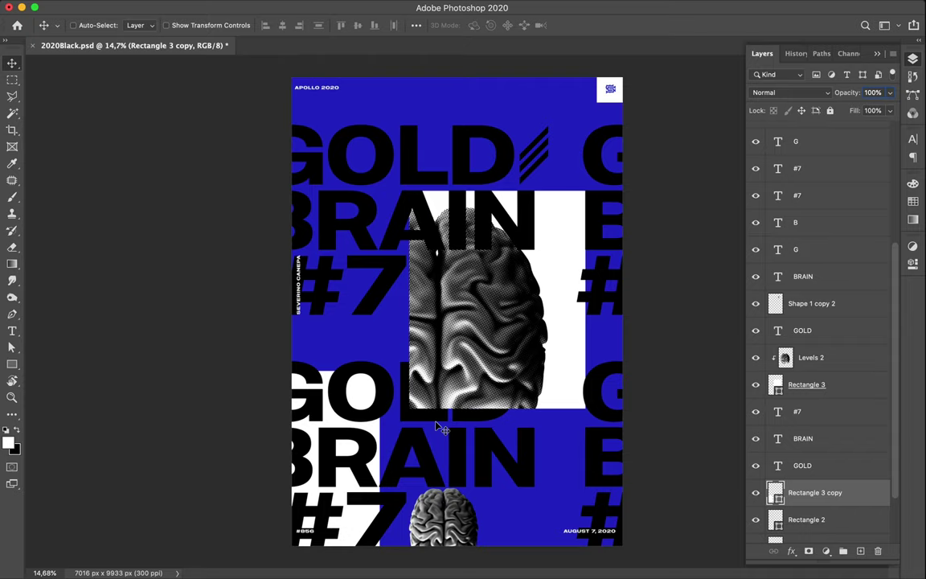
{"action": "left_click_drag", "start_coordinate": [376, 385], "coordinate": [433, 433]}
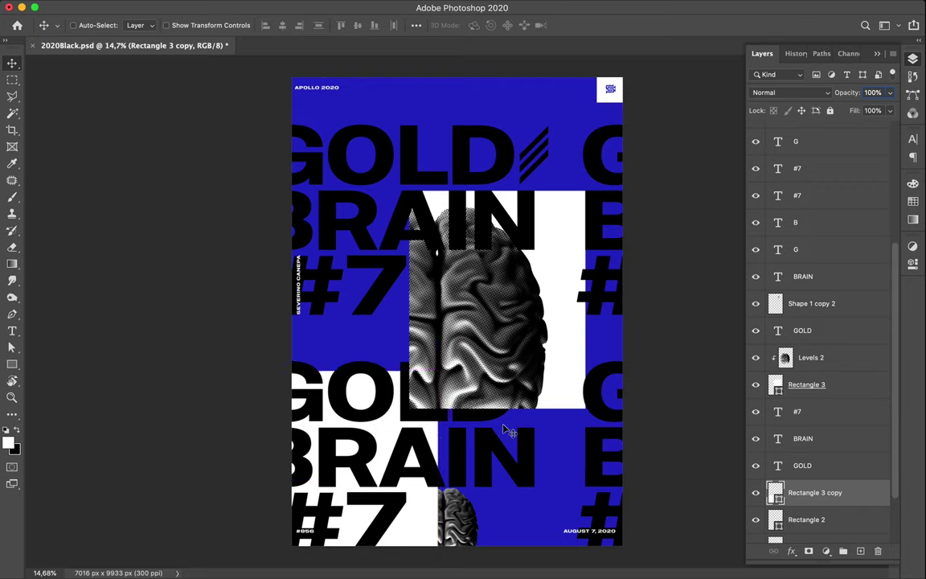
{"action": "scroll", "coordinate": [816, 492], "scroll_direction": "down", "scroll_amount": 3}
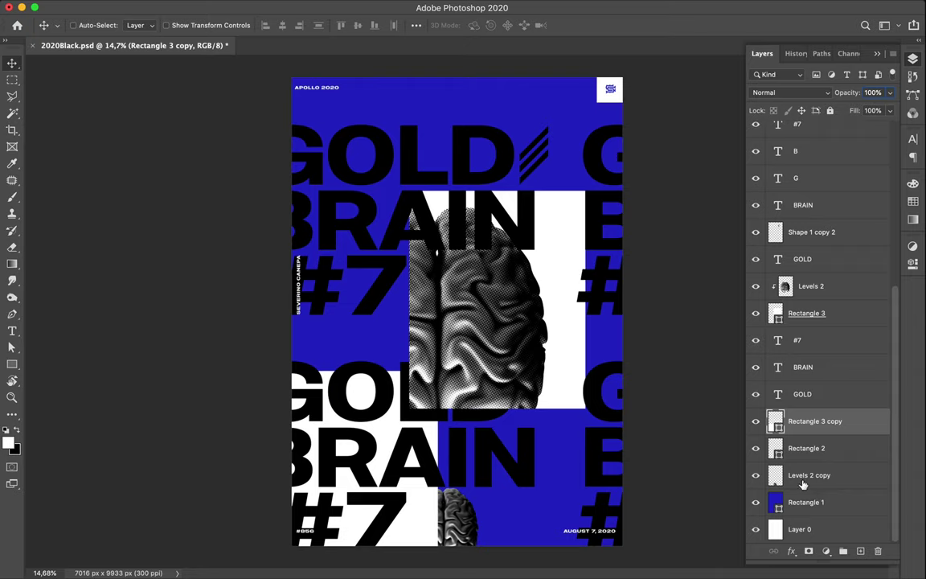
Move Levels 2 copy above Rectangle 3 copy and nudge the small brain slightly lower
{"action": "left_click", "coordinate": [814, 481]}
{"action": "left_click_drag", "start_coordinate": [814, 483], "coordinate": [813, 412]}
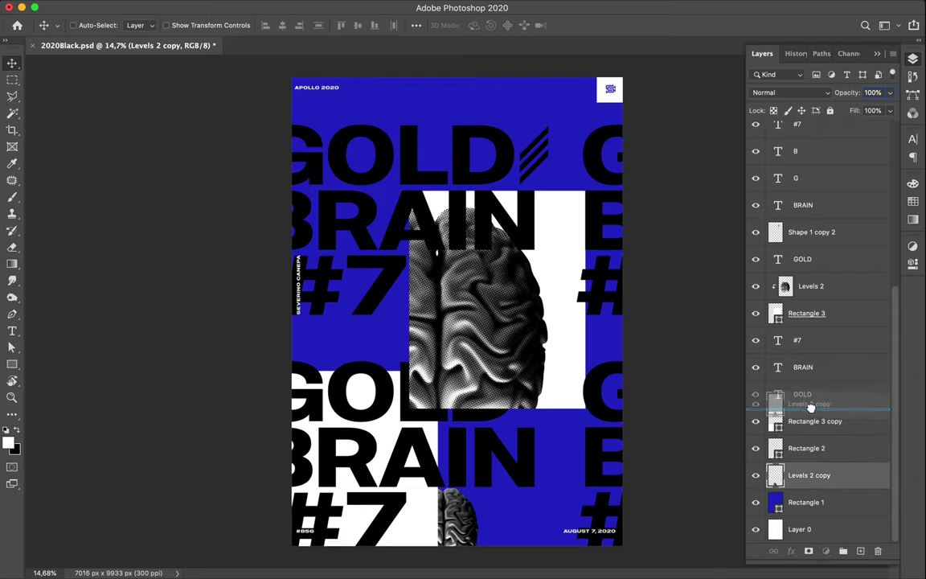
{"action": "key", "text": "ctrl"}
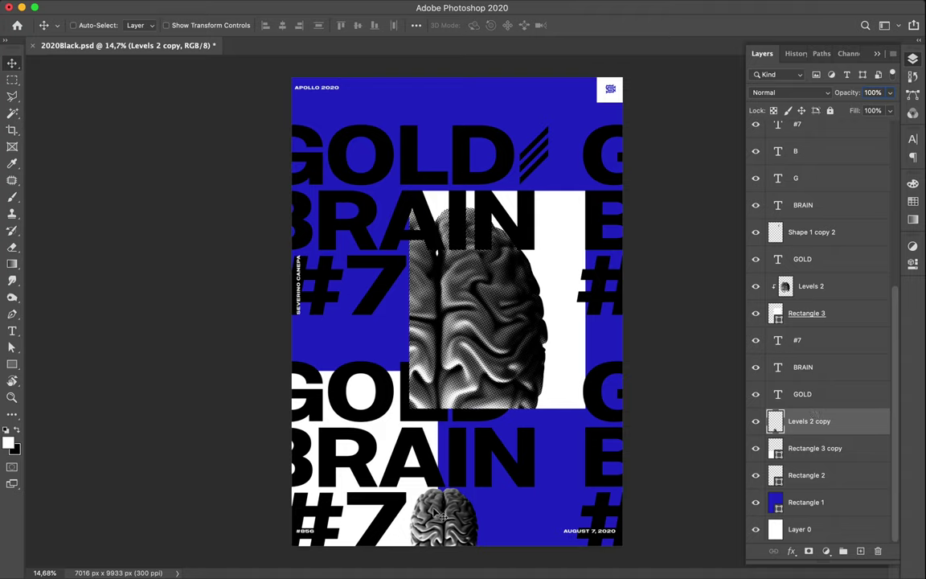
{"action": "left_click_drag", "start_coordinate": [439, 517], "coordinate": [430, 521]}
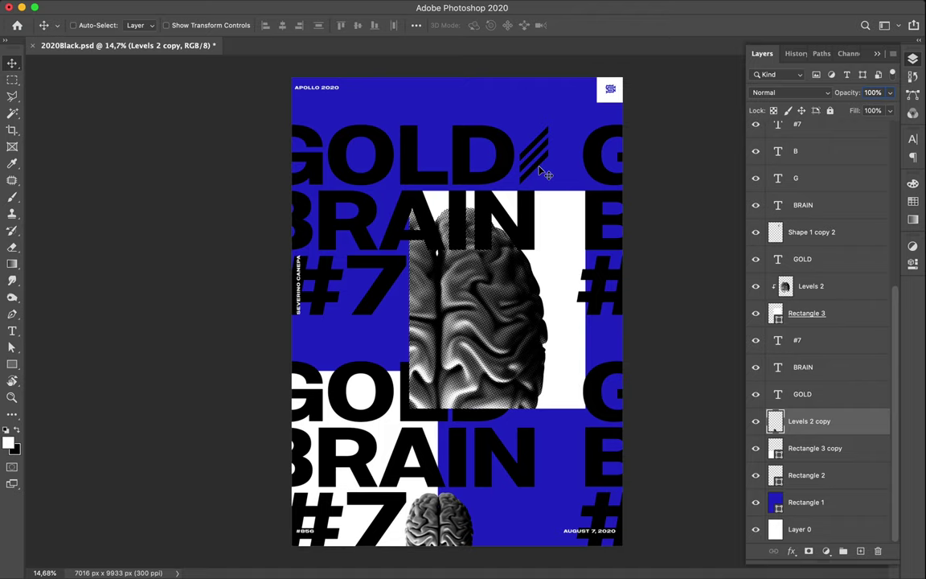
{"action": "scroll", "coordinate": [539, 177], "scroll_direction": "up", "scroll_amount": 5}
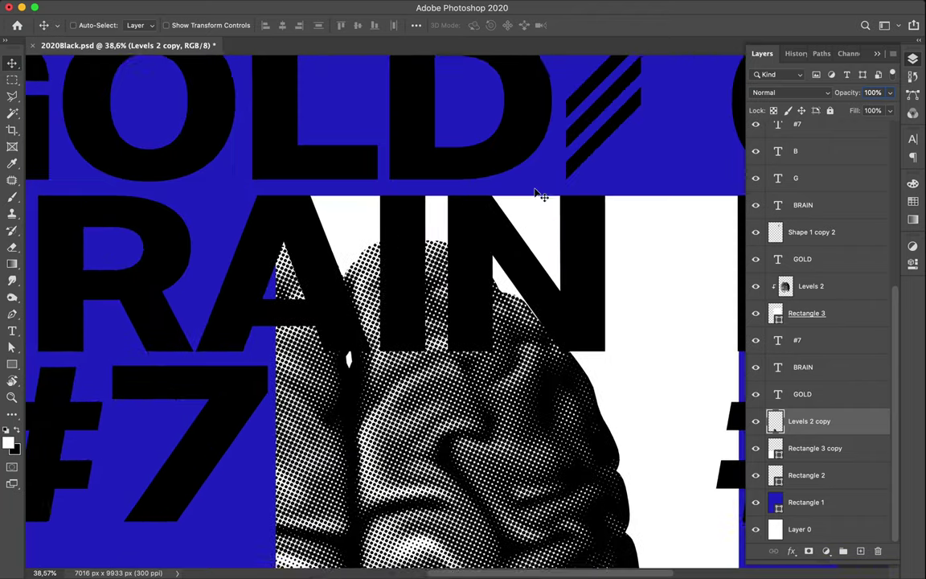
{"action": "scroll", "coordinate": [539, 193], "scroll_direction": "right", "scroll_amount": 5}
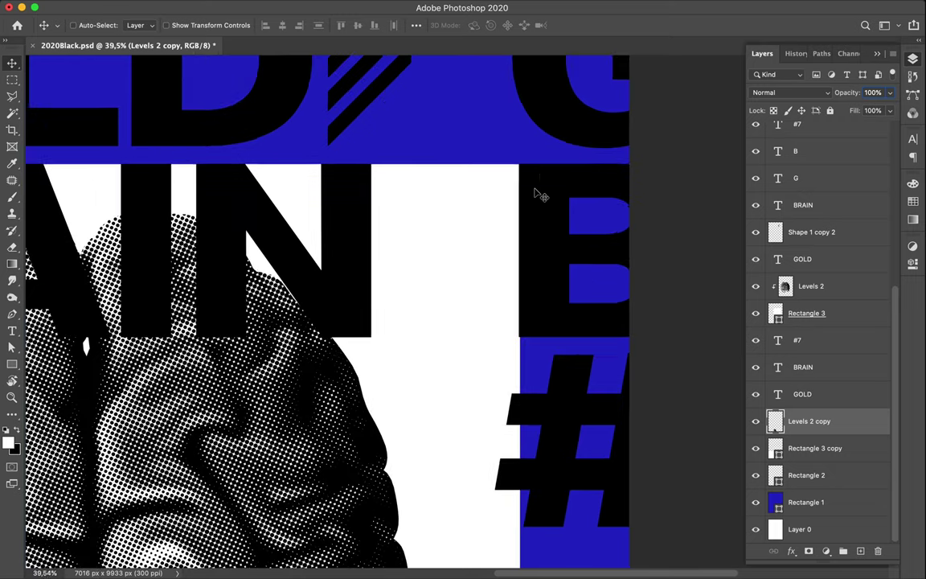
{"action": "scroll", "coordinate": [542, 195], "scroll_direction": "up", "scroll_amount": 2}
{"action": "scroll", "coordinate": [541, 195], "scroll_direction": "down", "scroll_amount": 2}
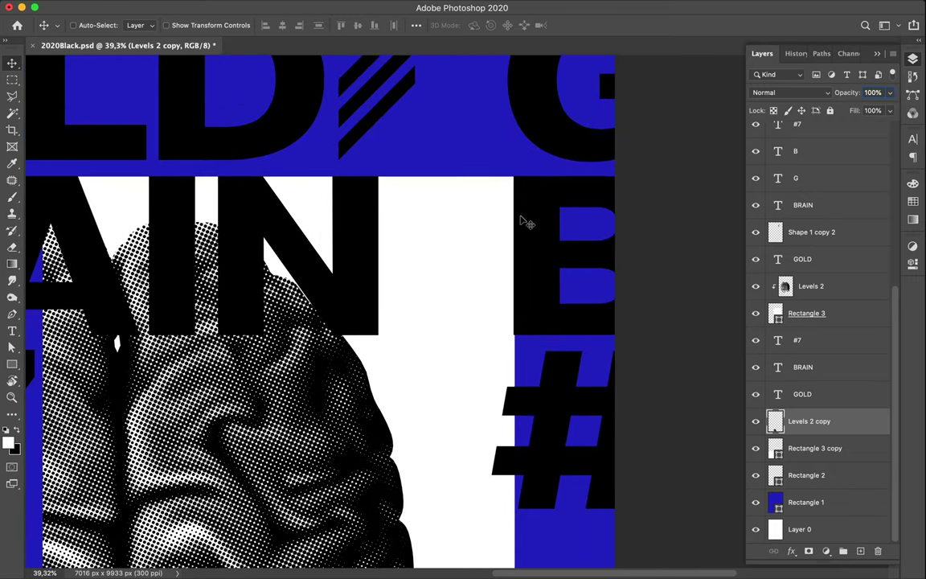
{"action": "left_click", "coordinate": [486, 289]}
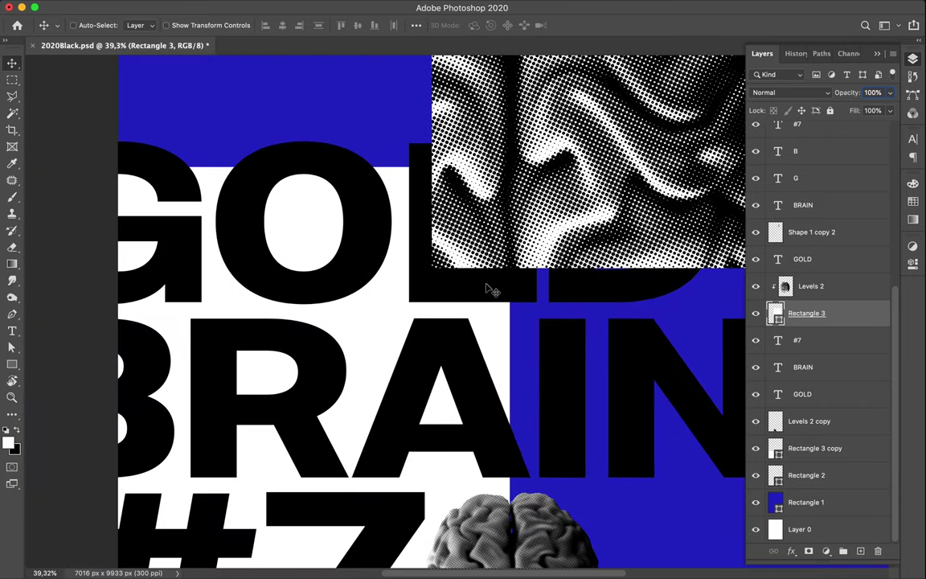
{"action": "scroll", "coordinate": [488, 290], "scroll_direction": "right", "scroll_amount": 10}
{"action": "scroll", "coordinate": [488, 288], "scroll_direction": "down", "scroll_amount": 2}
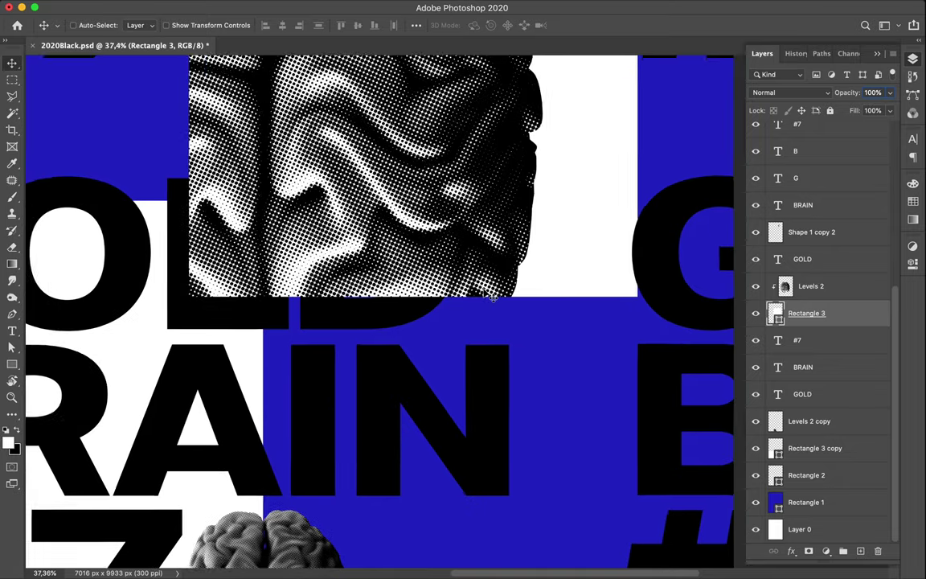
{"action": "scroll", "coordinate": [487, 288], "scroll_direction": "down", "scroll_amount": 1}
{"action": "scroll", "coordinate": [485, 290], "scroll_direction": "down", "scroll_amount": 2}
{"action": "scroll", "coordinate": [486, 290], "scroll_direction": "down", "scroll_amount": 1}
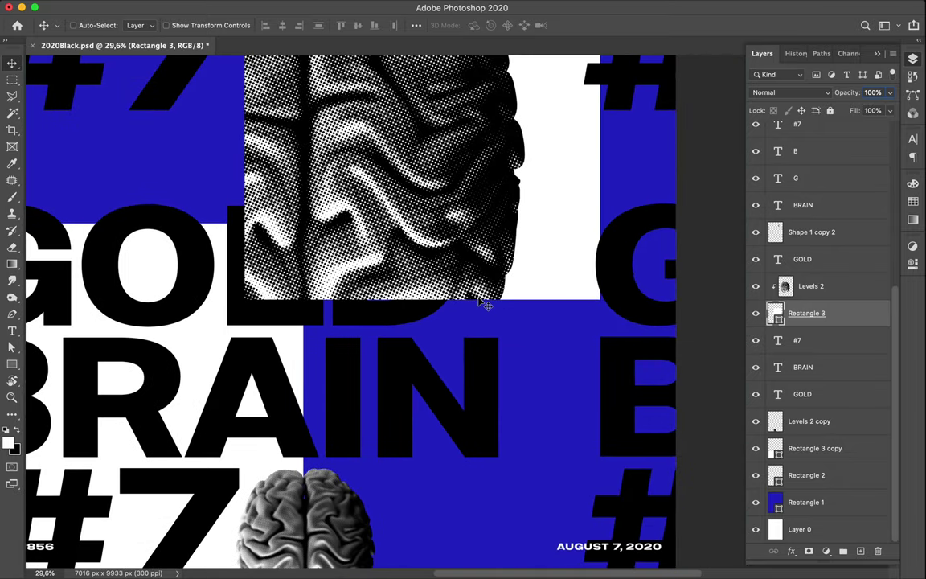
{"action": "scroll", "coordinate": [481, 306], "scroll_direction": "down", "scroll_amount": 1}
{"action": "scroll", "coordinate": [482, 310], "scroll_direction": "down", "scroll_amount": 1}
{"action": "scroll", "coordinate": [481, 310], "scroll_direction": "down", "scroll_amount": 1}
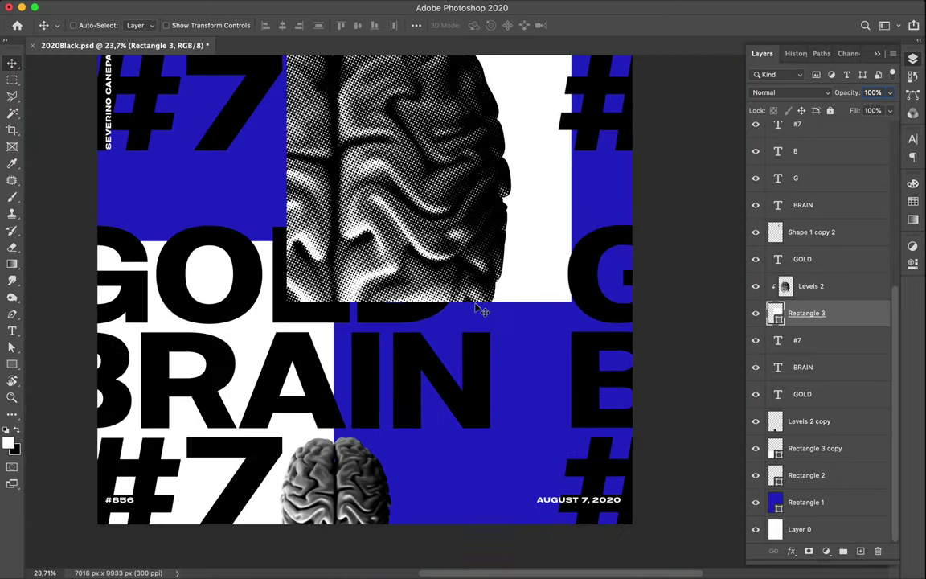
{"action": "scroll", "coordinate": [482, 310], "scroll_direction": "down", "scroll_amount": 1}
{"action": "scroll", "coordinate": [481, 311], "scroll_direction": "up", "scroll_amount": 5}
{"action": "scroll", "coordinate": [482, 311], "scroll_direction": "up", "scroll_amount": 5}
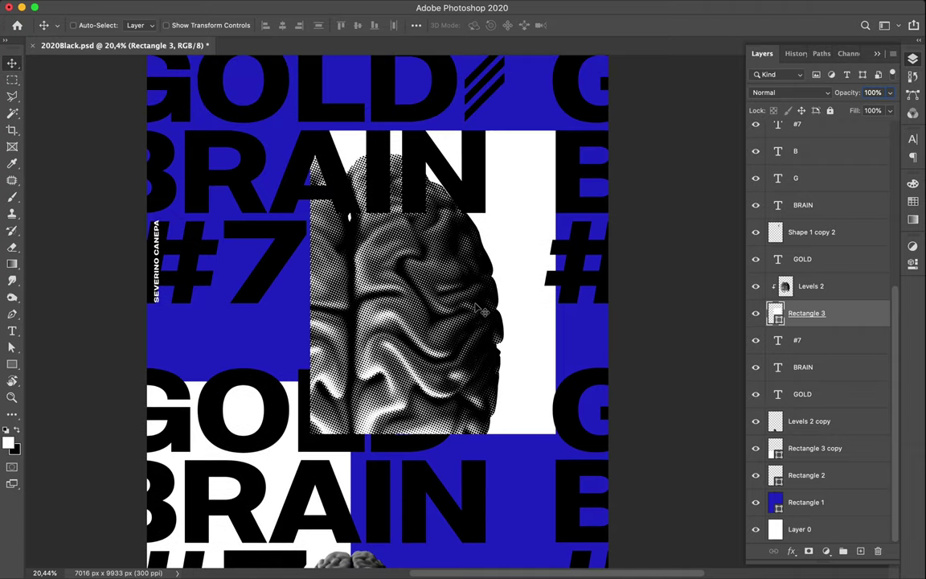
{"action": "scroll", "coordinate": [483, 311], "scroll_direction": "down", "scroll_amount": 2}
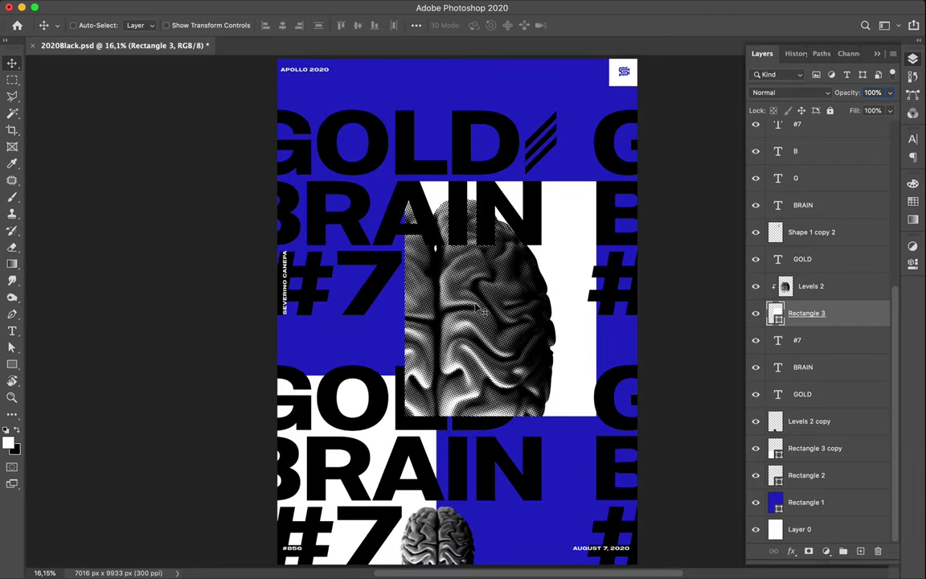
{"action": "key", "text": "Tab"}
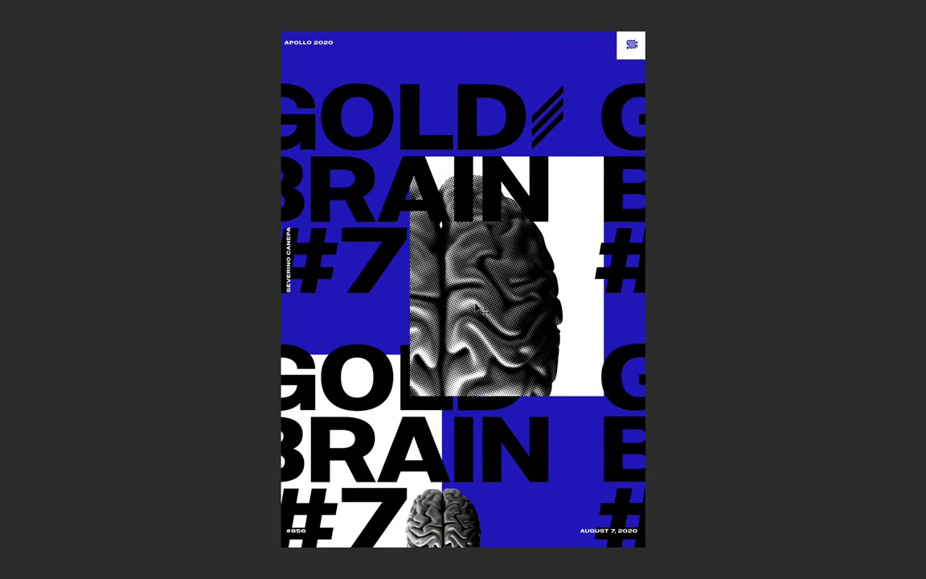
Scroll the Layers panel up to the Shape 1 copy 2 stripe layer
{"action": "scroll", "coordinate": [478, 308], "scroll_direction": "up", "scroll_amount": 1}
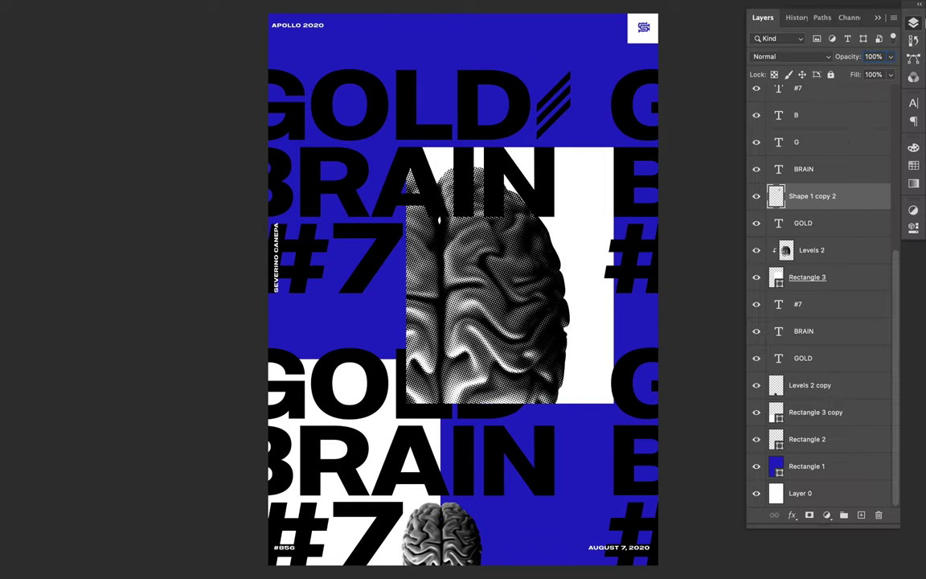
Delete the Shape 1 copy 2 stripe accent and hide the panels
{"action": "left_click", "coordinate": [756, 200]}
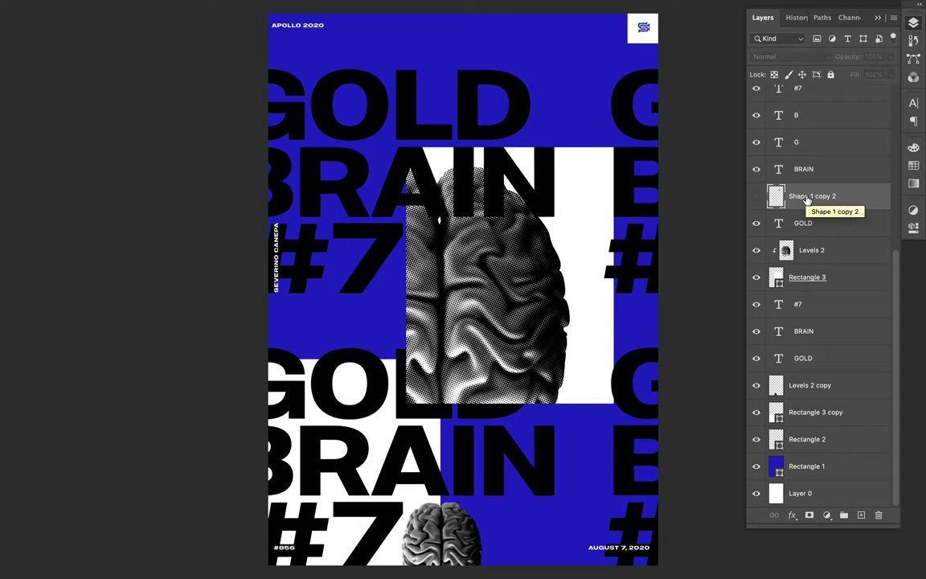
{"action": "key", "text": "Delete"}
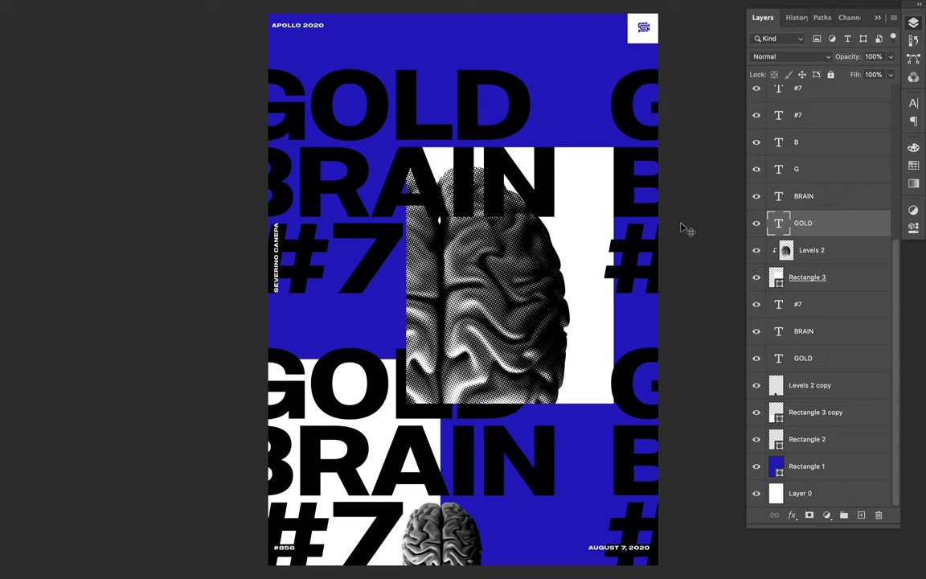
{"action": "key", "text": "Tab"}
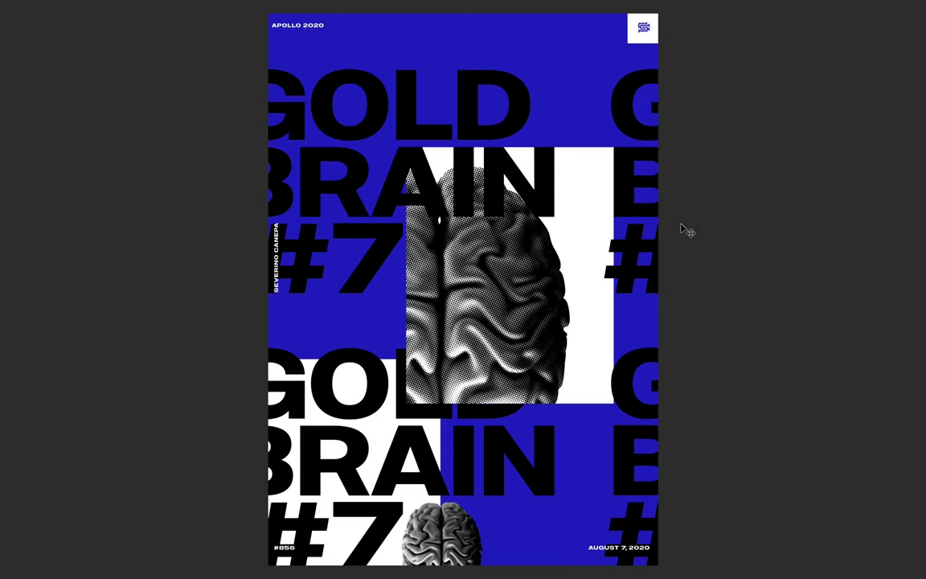
Cycle screen modes to preview the poster full-screen with panels
{"action": "key", "text": "ctrl"}
{"action": "key", "text": "f"}
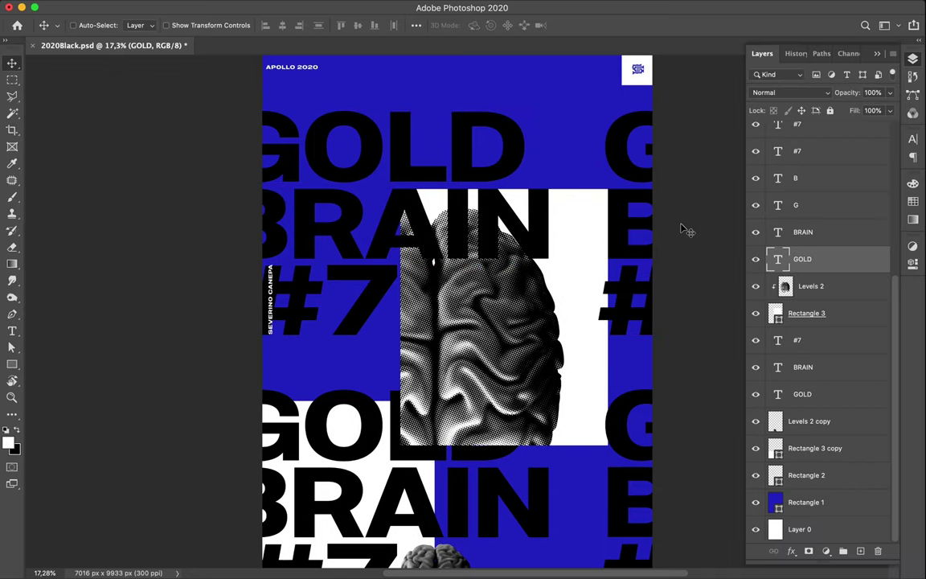
{"action": "key", "text": "f"}
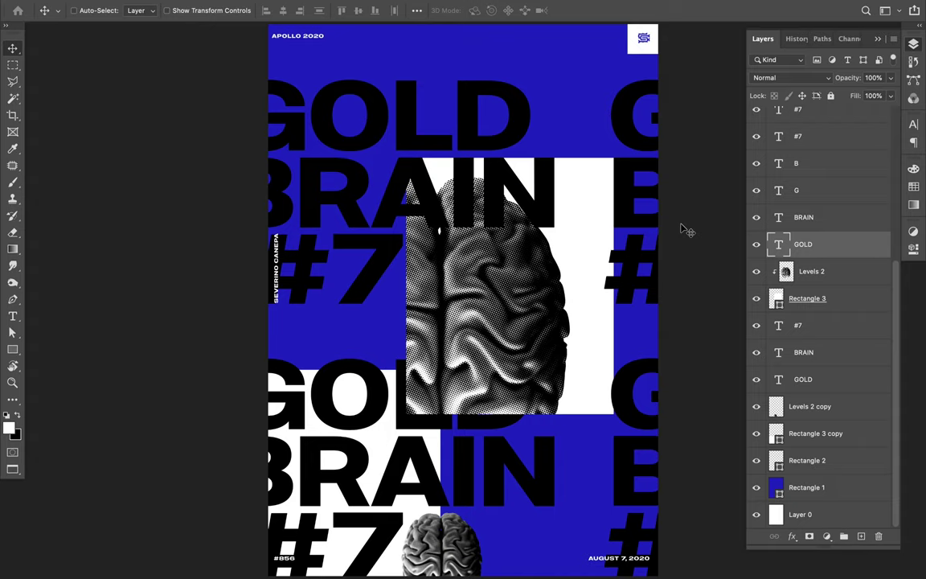
{"action": "left_click", "coordinate": [664, 7]}
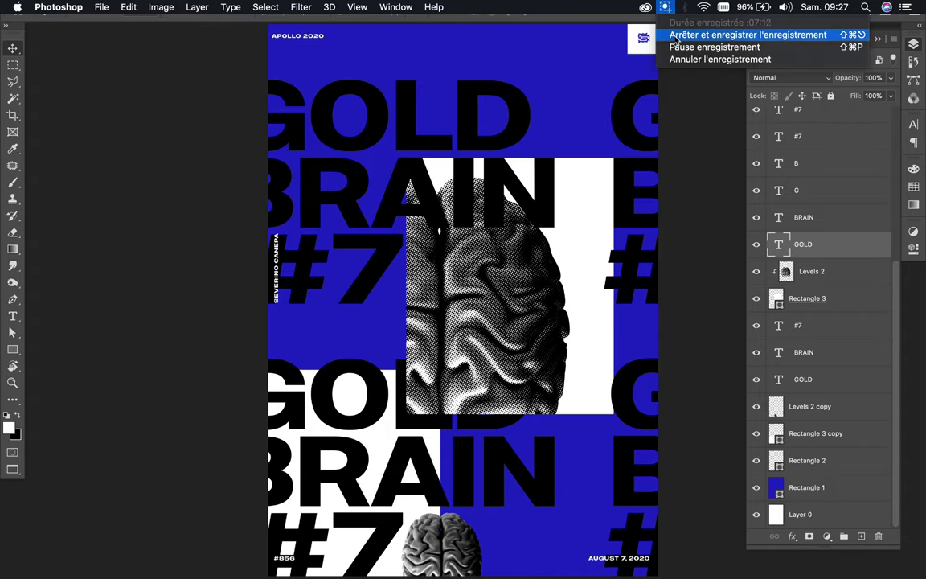
{"action": "left_click", "coordinate": [675, 35]}
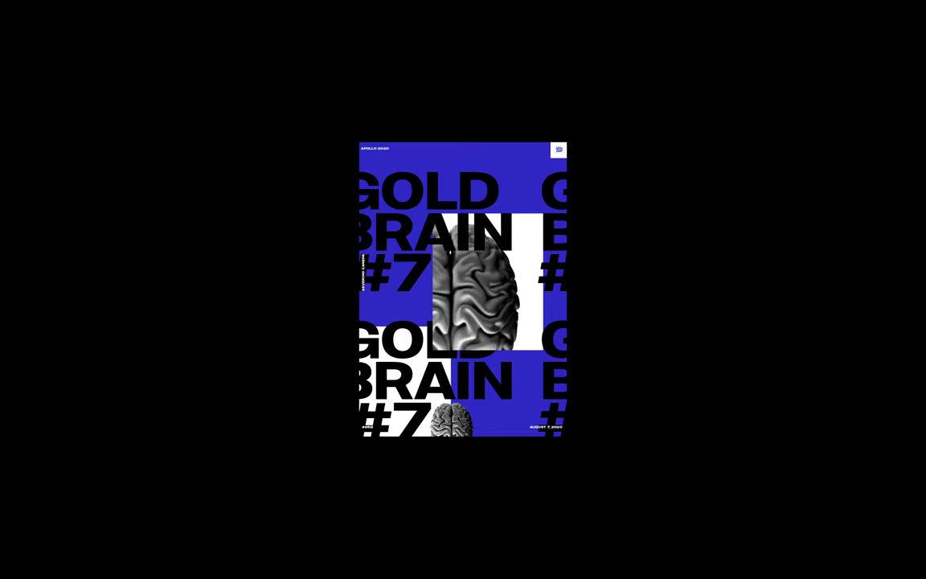